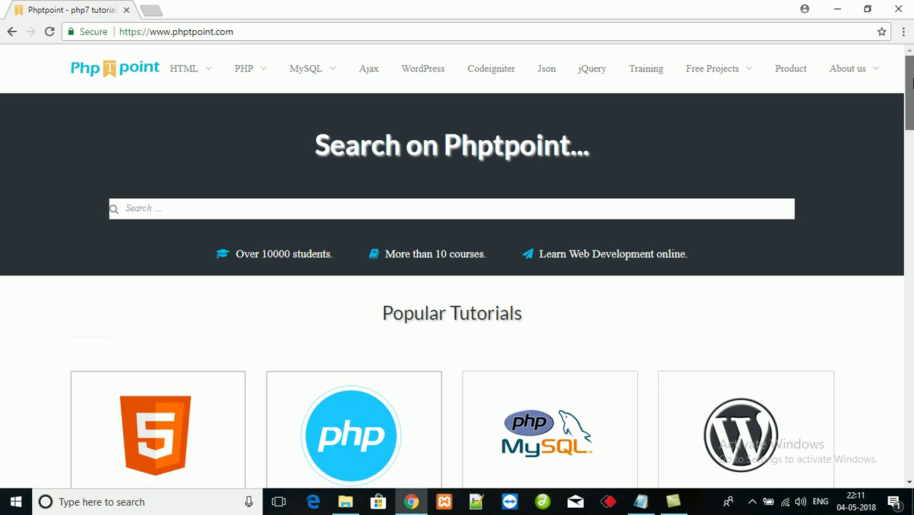
- Bring up the Notepad outline of the three steps: download, installation/database configuration, feature access
mouse_move(910, 82)
left_mouse_down()
mouse_move(910, 118)
mouse_move(910, 87)
left_mouse_up()
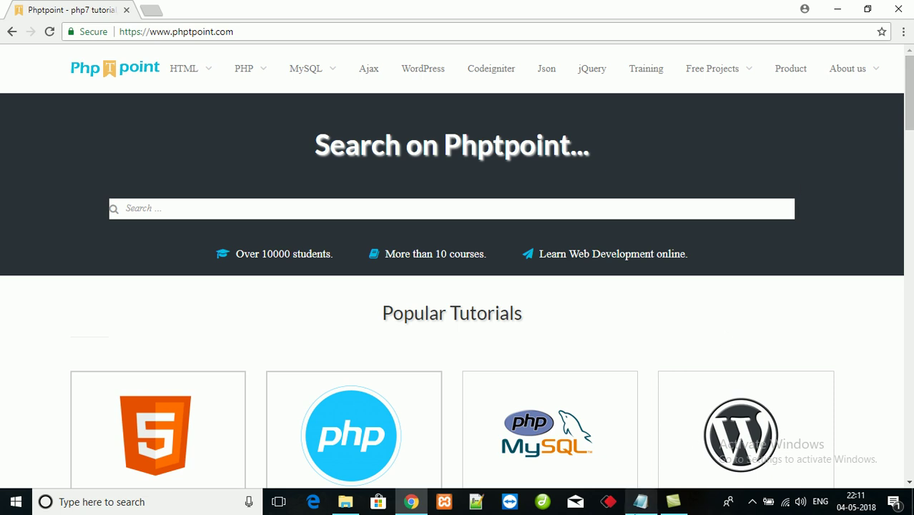
left_click(641, 504)
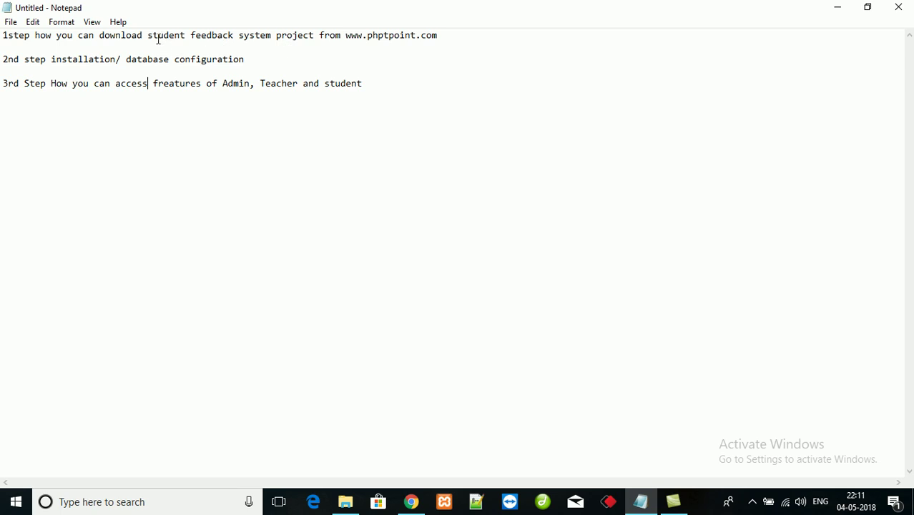
- Highlight the project name in step one, then minimize Notepad to return to phptpoint.com
left_click_drag(148, 35, 449, 36)
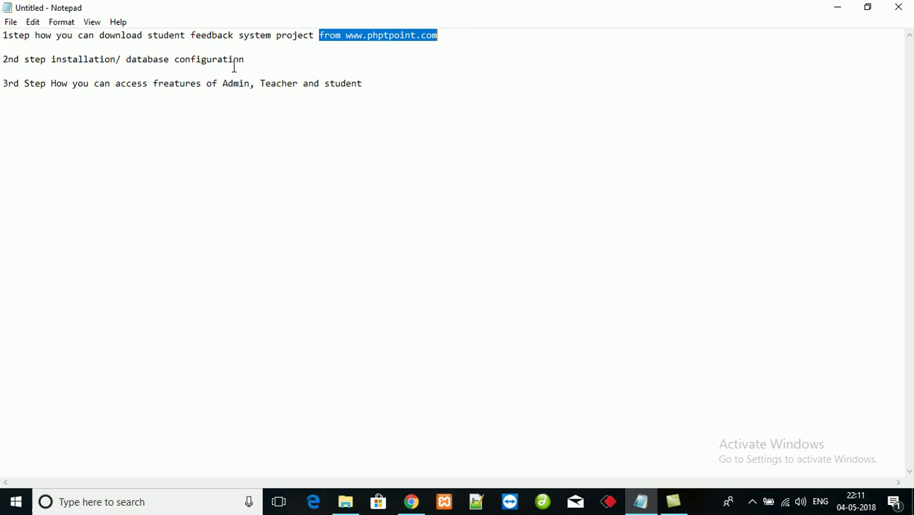
left_click(271, 66)
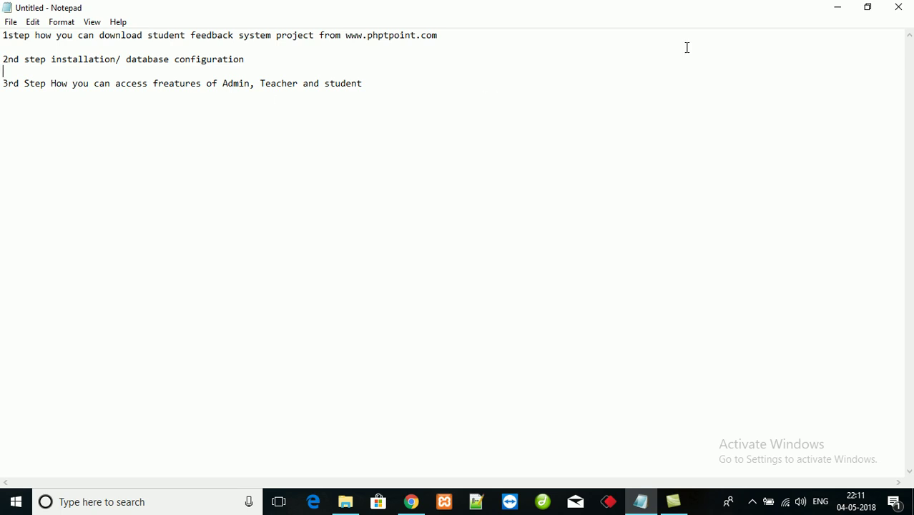
left_click(843, 14)
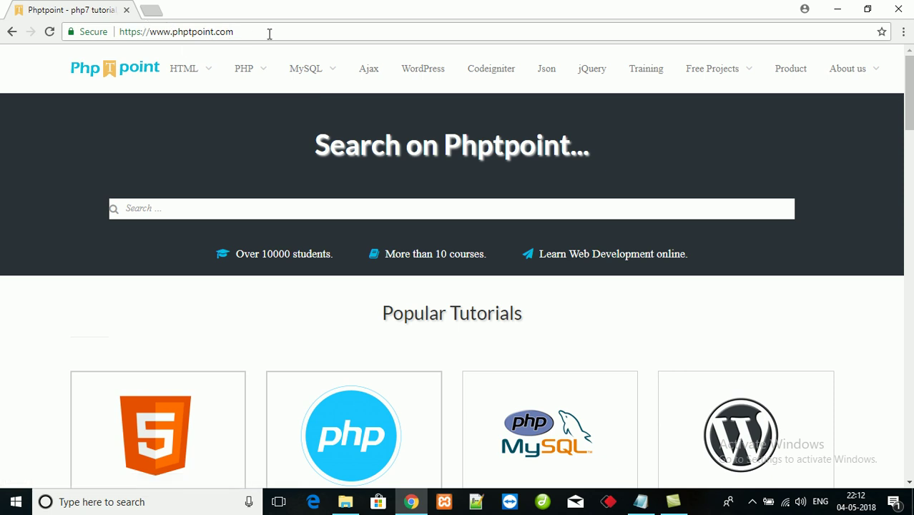
- Go to the free PHP projects list and open entry 38, the Online feedback System page
mouse_move(714, 65)
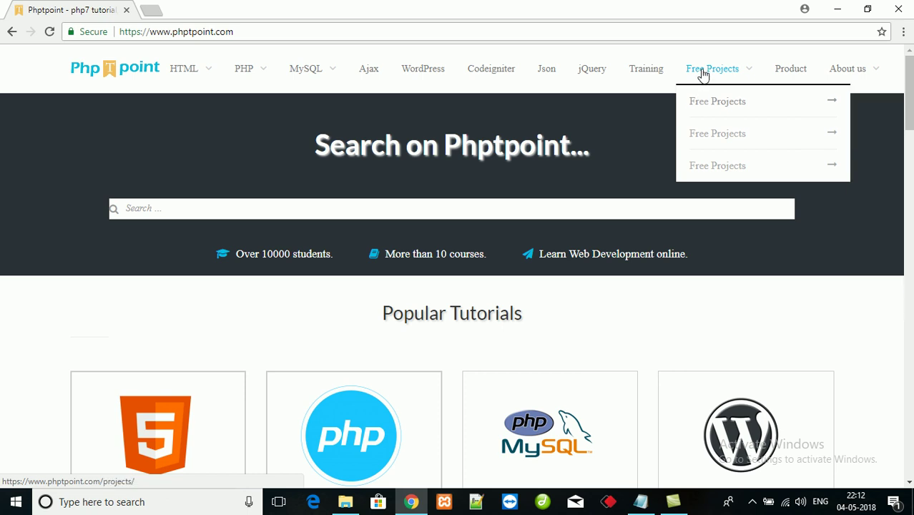
left_click(703, 74)
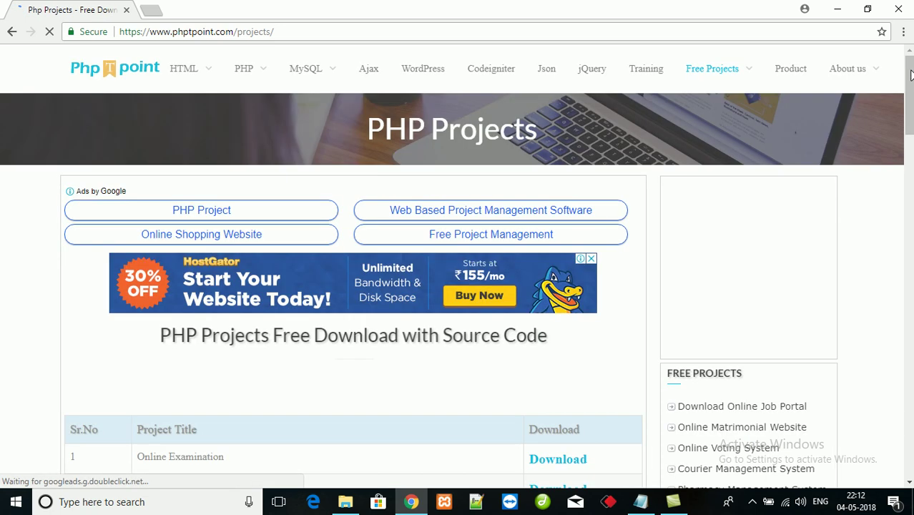
scroll(911, 76, "down", 1)
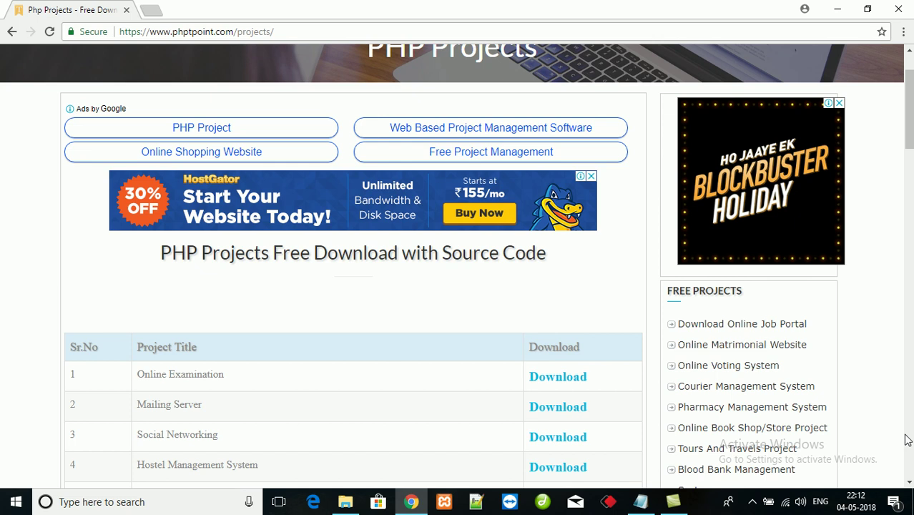
scroll(909, 476, "down", 4)
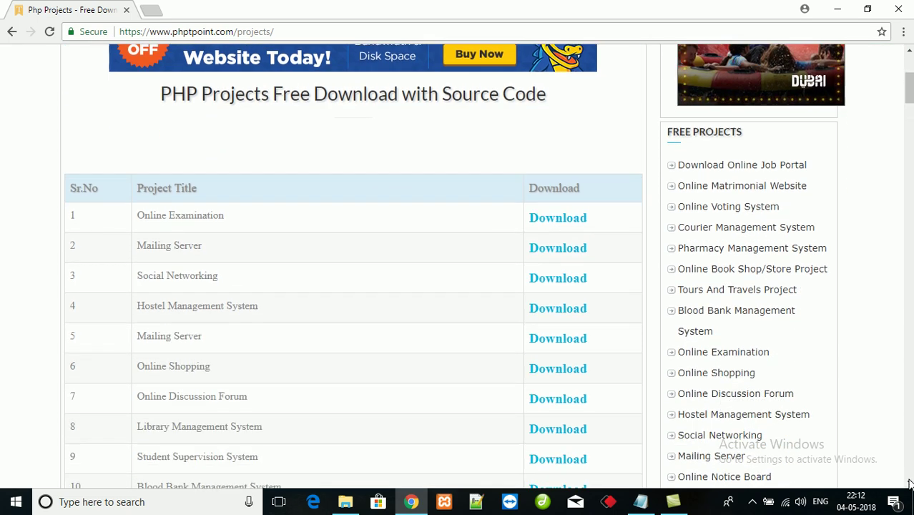
scroll(910, 484, "down", 11)
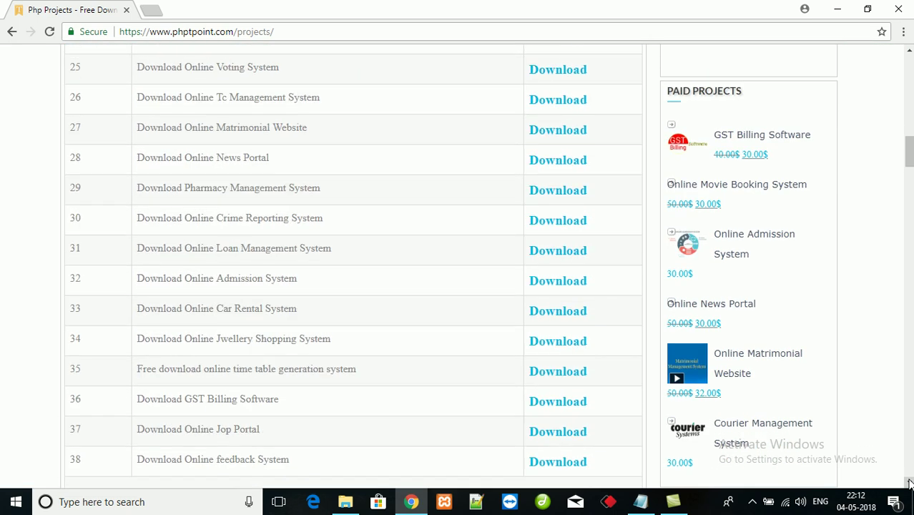
scroll(909, 485, "down", 3)
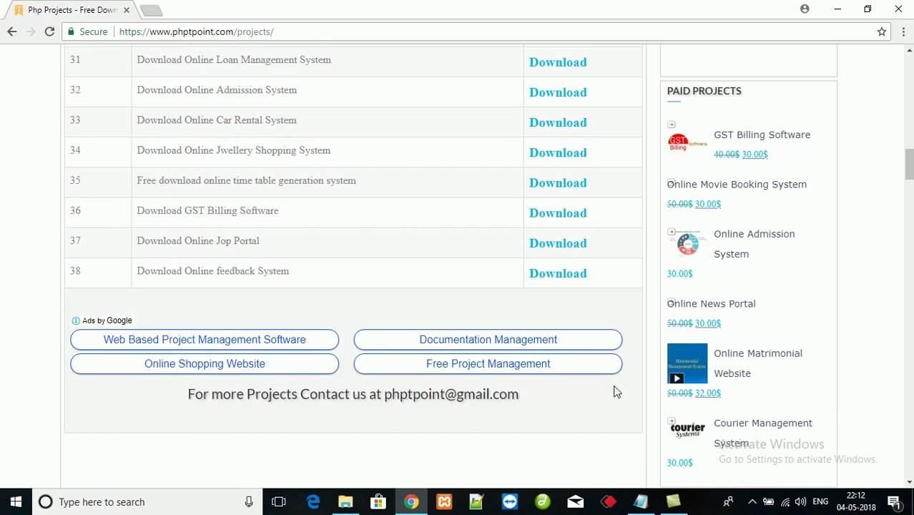
left_click_drag(138, 279, 330, 272)
left_click(432, 272)
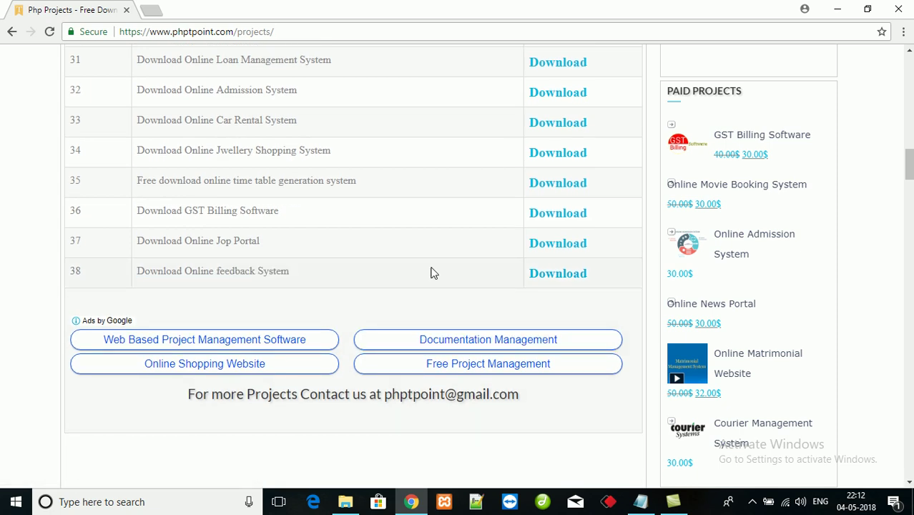
left_click(559, 276)
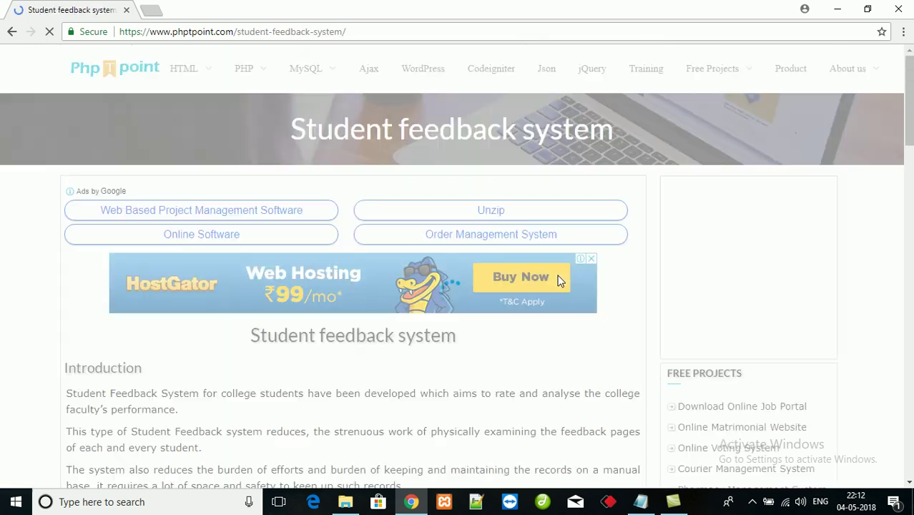
- Read from the Introduction down to the XAMPP, PHP 5.5, MySQL and feedback_system database setup
scroll(310, 234, "down", 2)
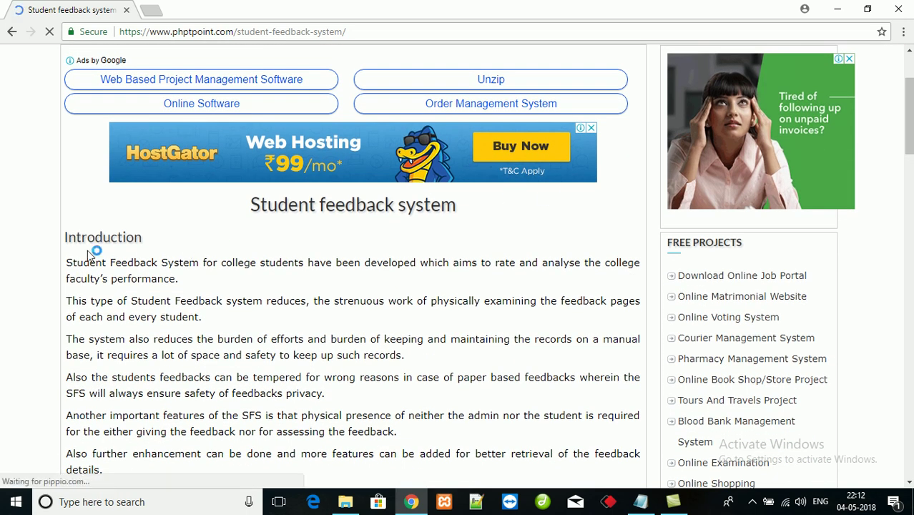
left_click_drag(68, 237, 232, 300)
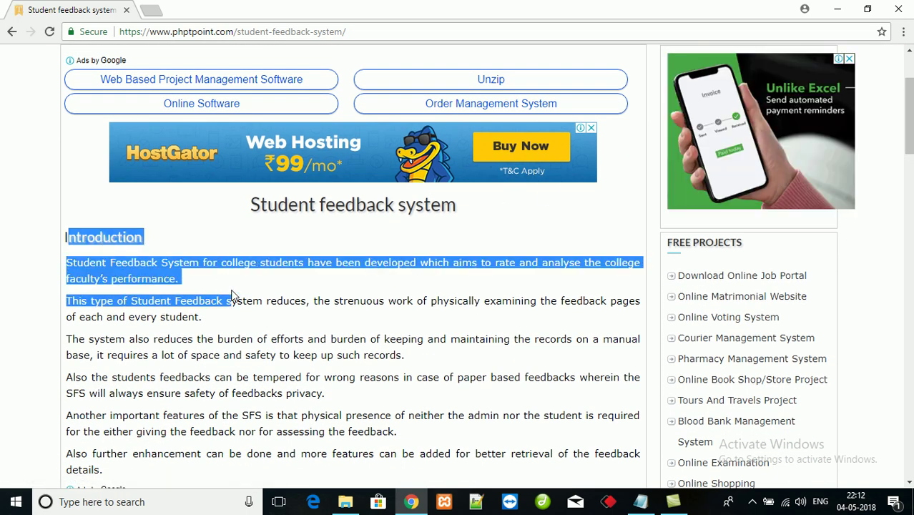
left_click_drag(910, 122, 910, 183)
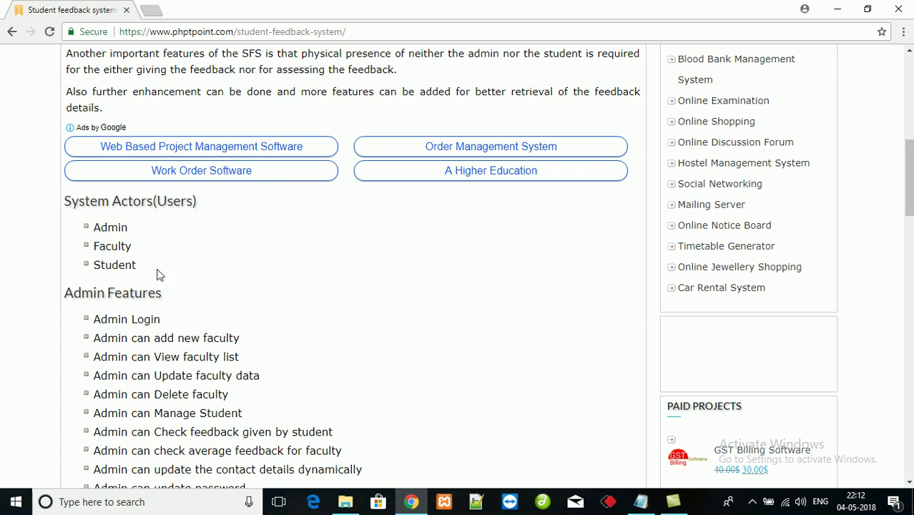
left_click_drag(909, 175, 908, 197)
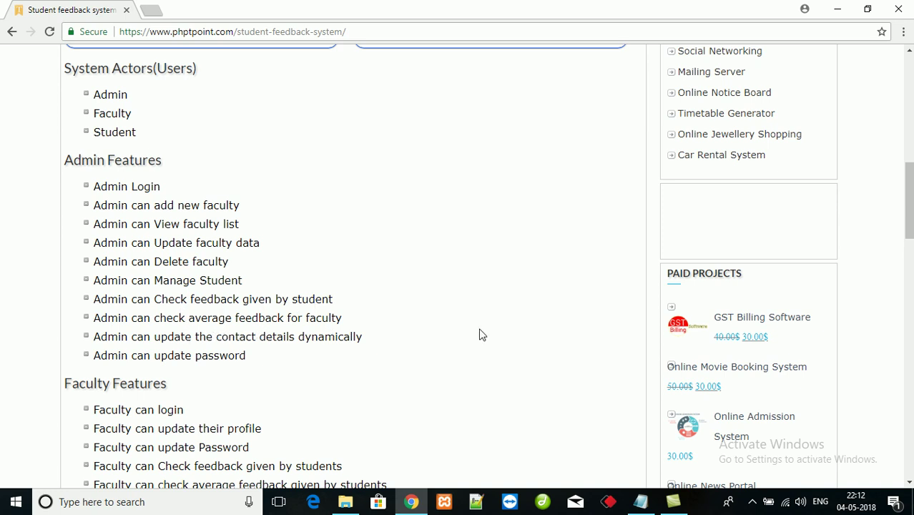
left_click_drag(909, 200, 908, 242)
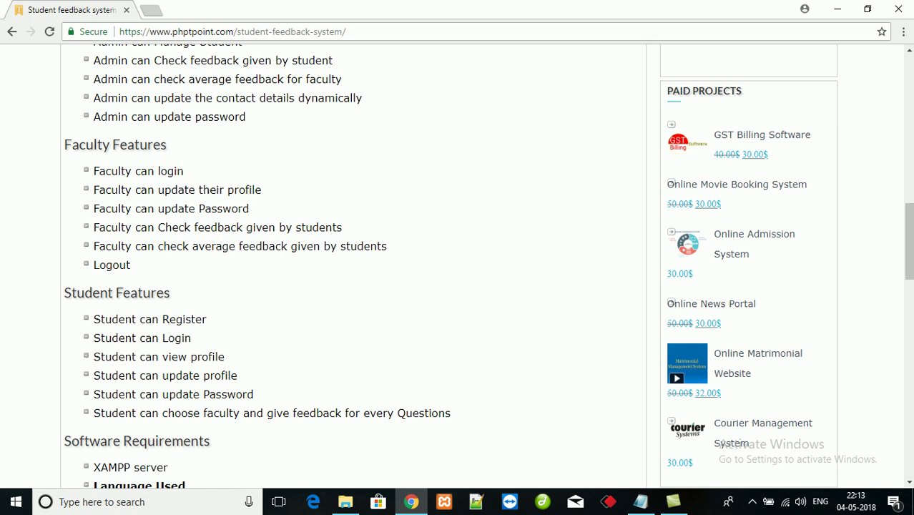
left_click_drag(908, 240, 908, 287)
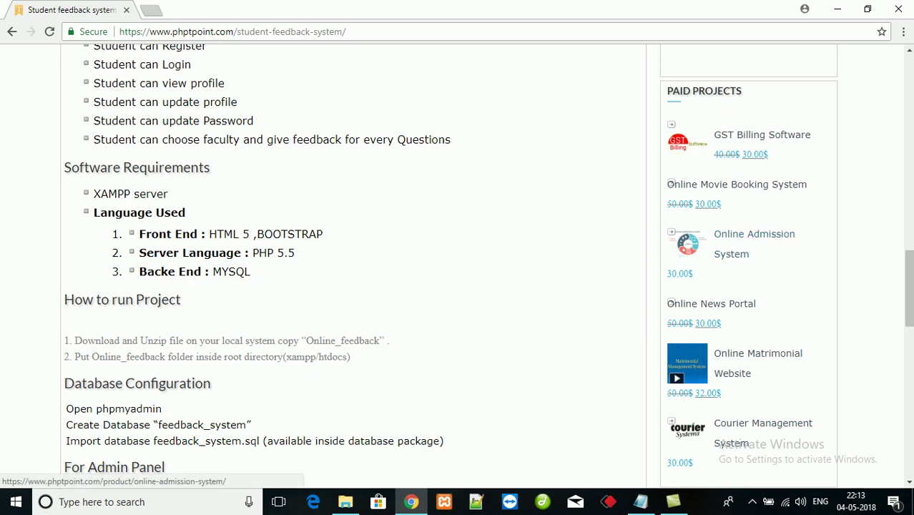
- Review the Database Configuration and Admin Panel sections, then the content-locked download box
scroll(908, 289, "down", 3)
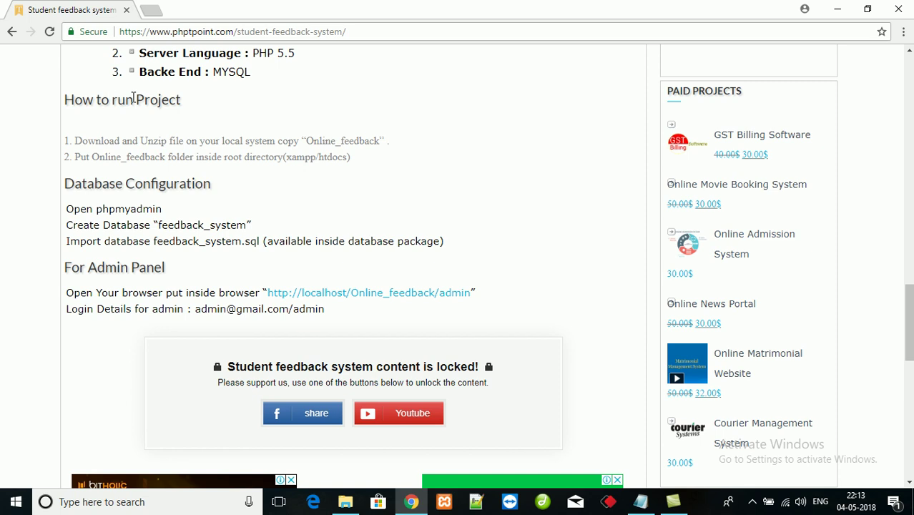
left_click_drag(135, 100, 217, 108)
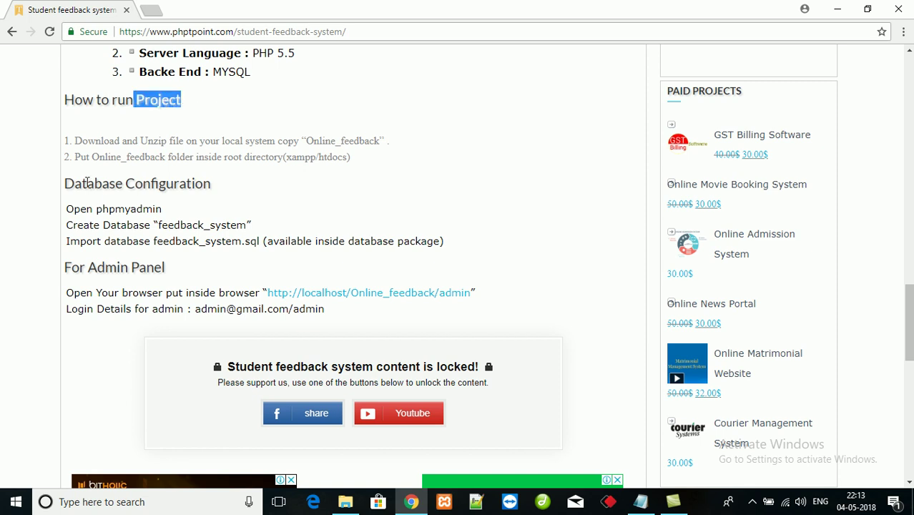
left_click_drag(87, 182, 230, 190)
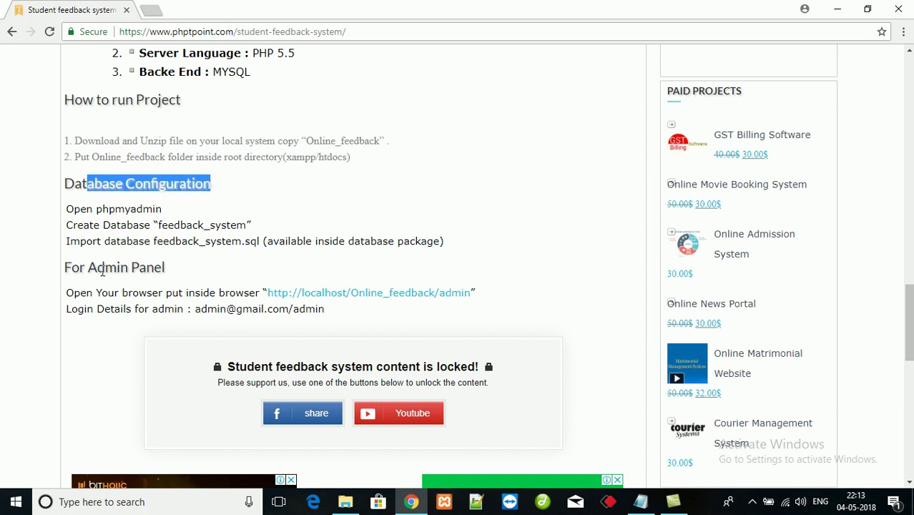
left_click_drag(88, 268, 166, 270)
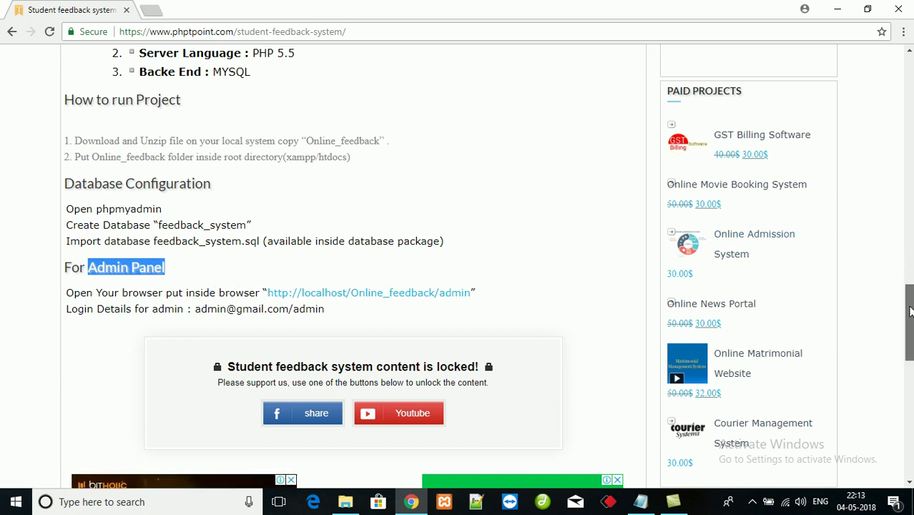
left_click_drag(910, 314, 910, 330)
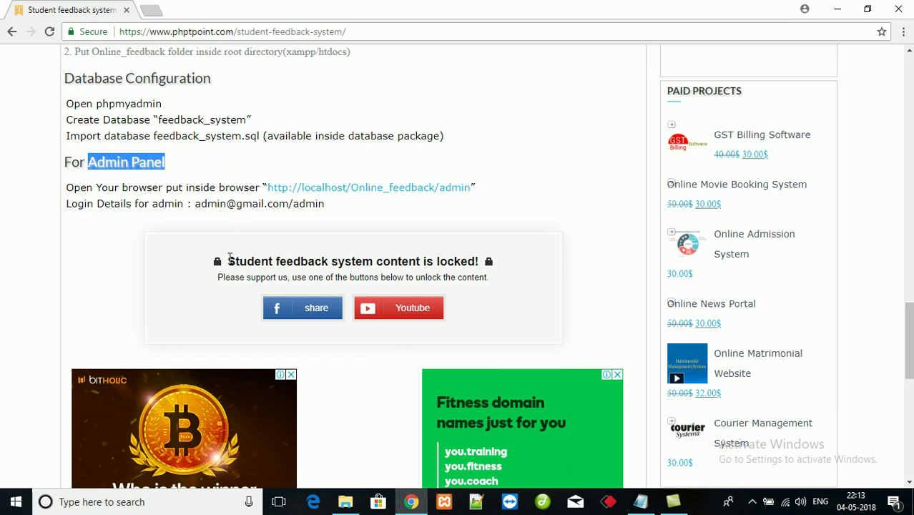
left_click(532, 279)
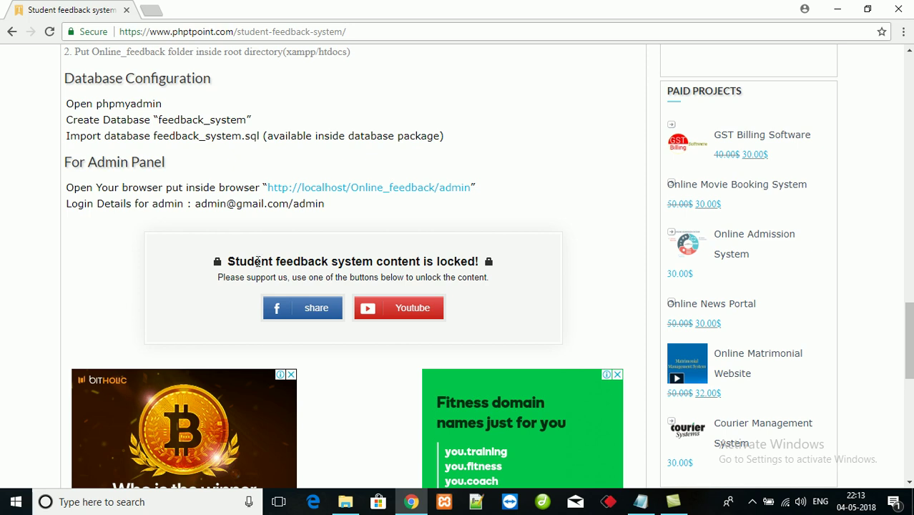
left_click_drag(225, 266, 523, 273)
left_click(522, 274)
mouse_move(324, 313)
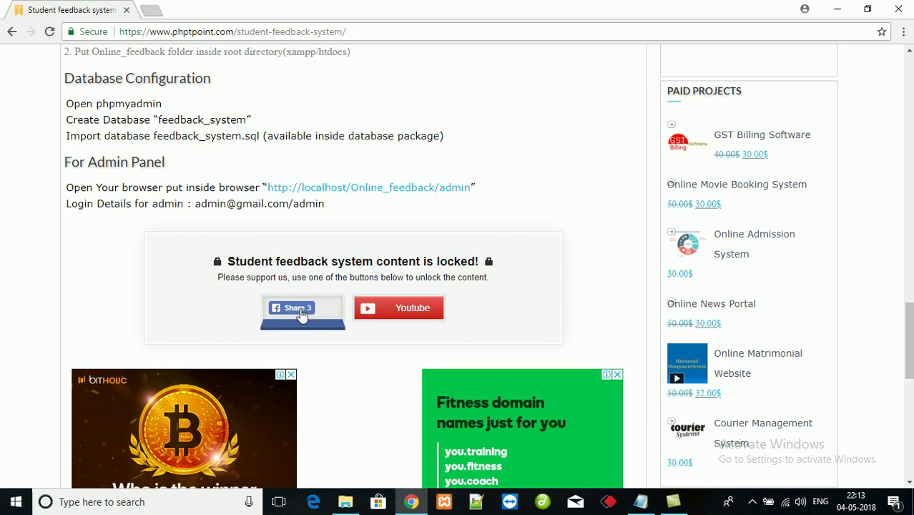
- Share the page to Facebook with the message 'Faculty feedback System' to unlock the download
left_click(306, 315)
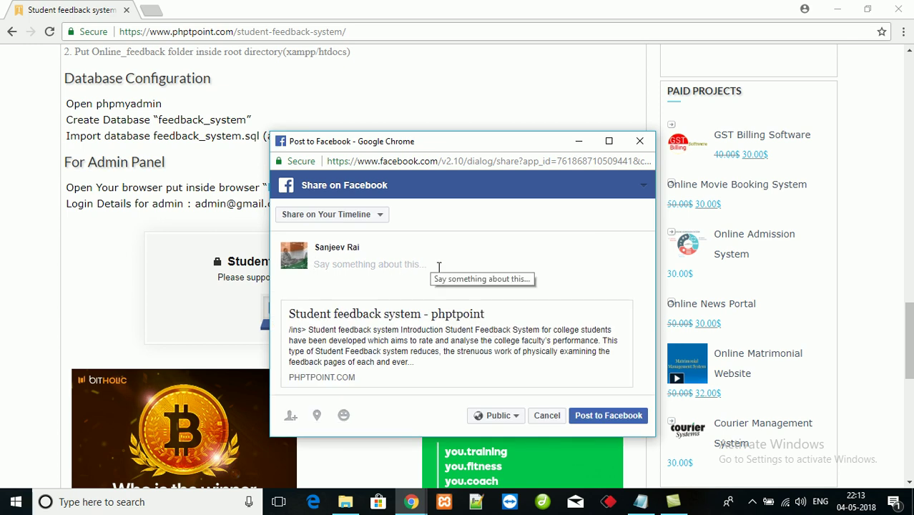
type("Download")
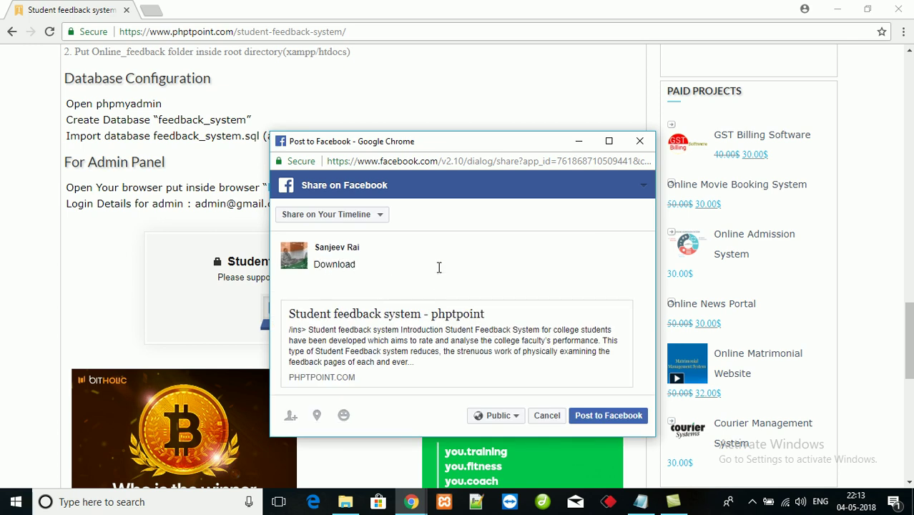
key("BackSpace")
key("BackSpace")
key("BackSpace")
type("Faculty feedback System")
left_click(605, 424)
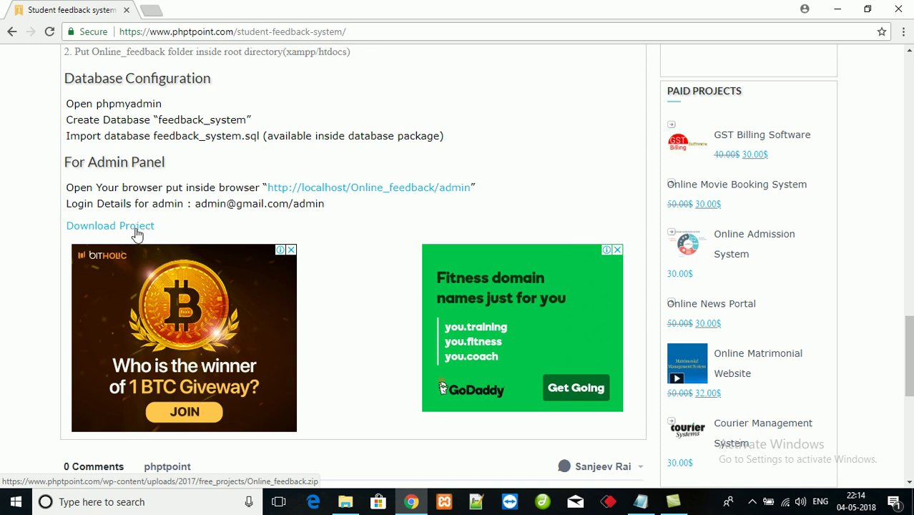
- Download the Online_feedback.zip archive (5.7 MB) from the Download Project link
left_click(126, 230)
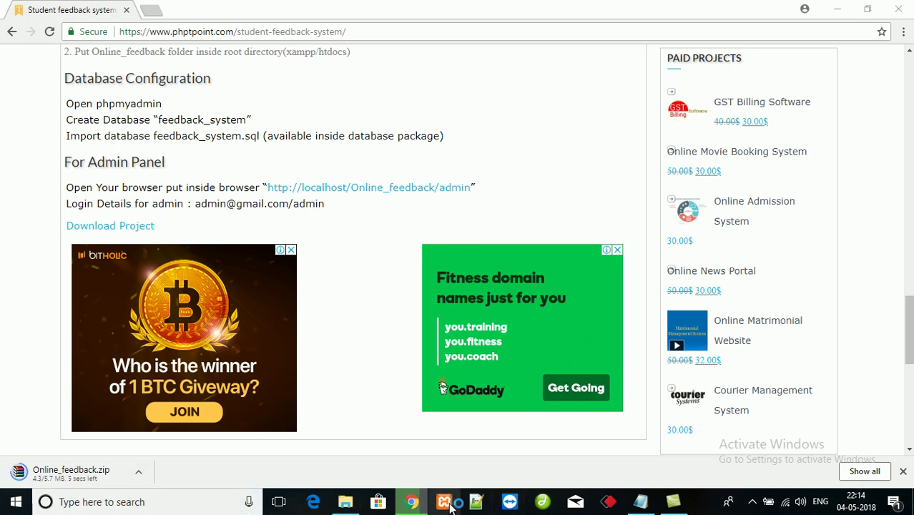
- Confirm Apache and MySQL are running in XAMPP Control Panel, then return to Chrome
left_click(445, 503)
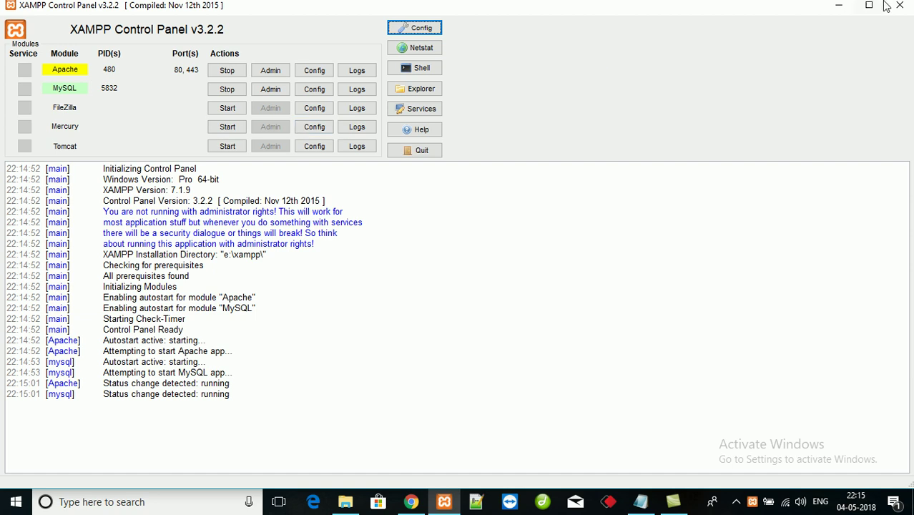
left_click(843, 11)
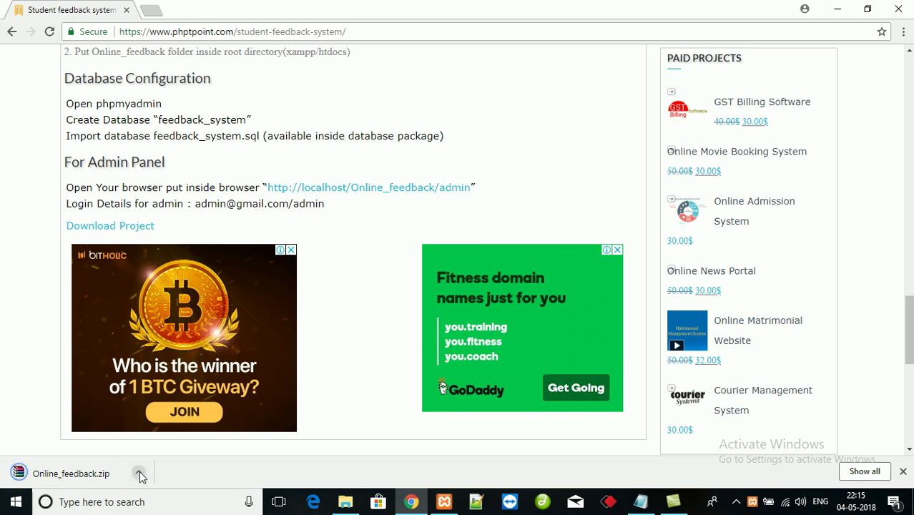
- Show Online_feedback.zip in its folder, then open E:\xampp\htdocs through This PC
left_click(140, 476)
left_click(176, 428)
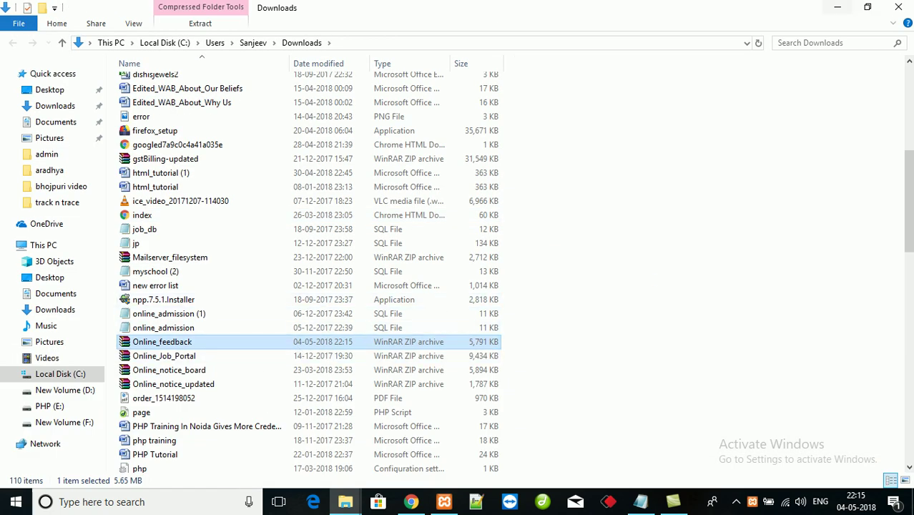
left_click(899, 9)
left_click(832, 7)
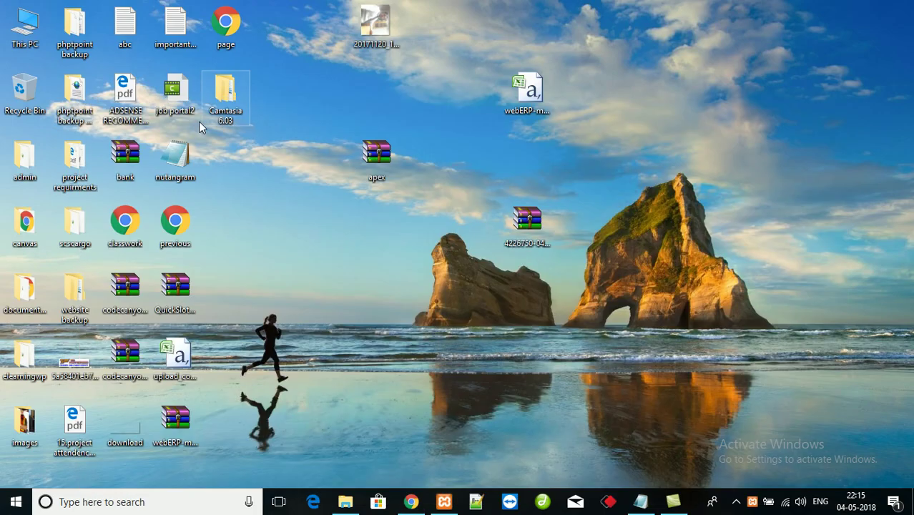
double_click(19, 30)
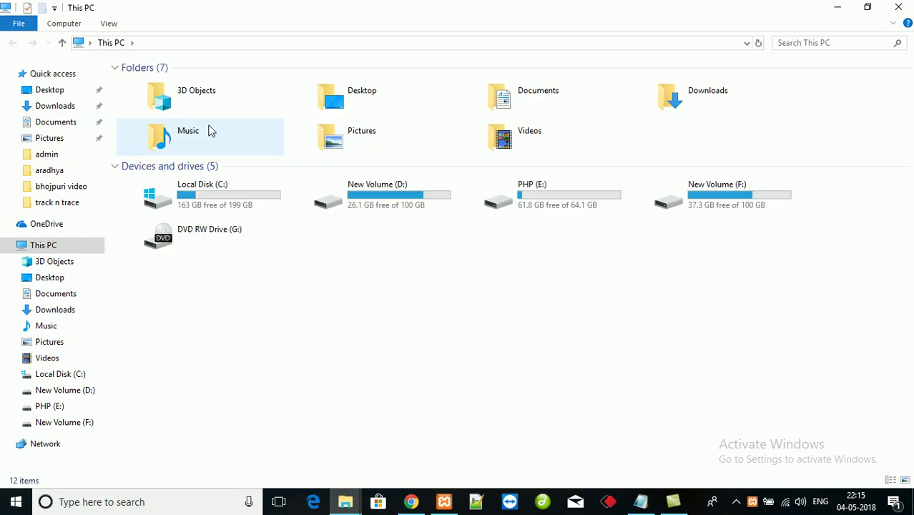
double_click(555, 206)
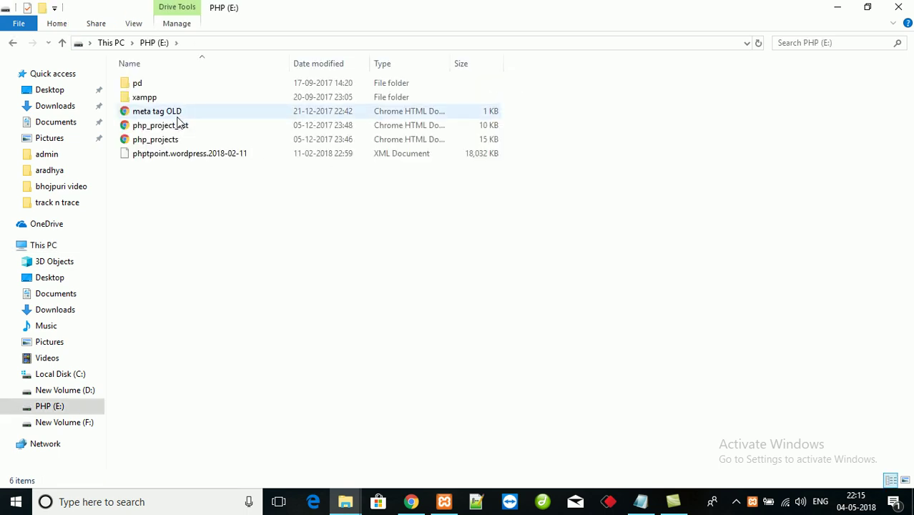
double_click(147, 96)
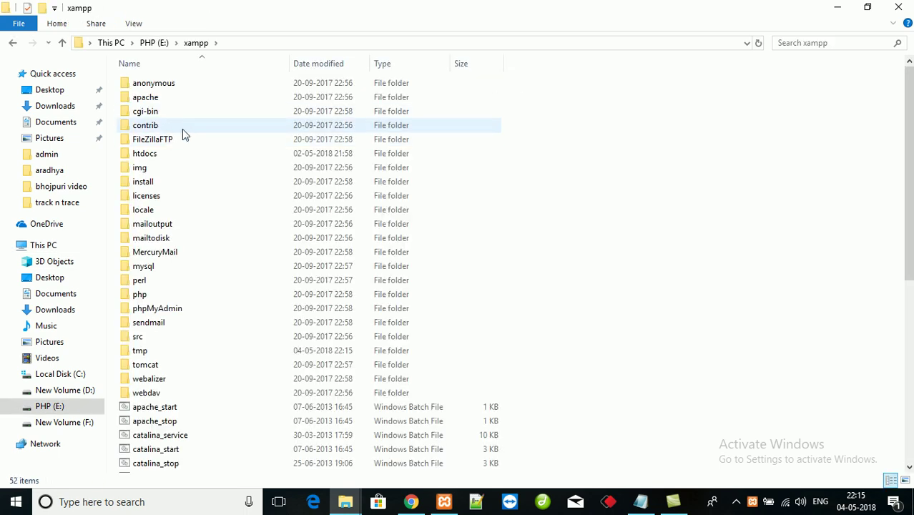
double_click(187, 154)
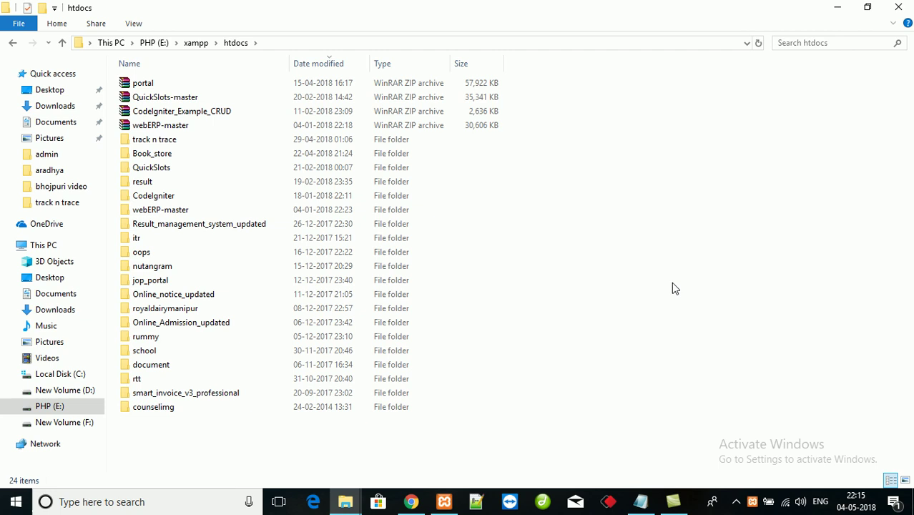
- Paste Online_feedback.zip into htdocs and extract it to an Online_feedback folder
key("ctrl+v")
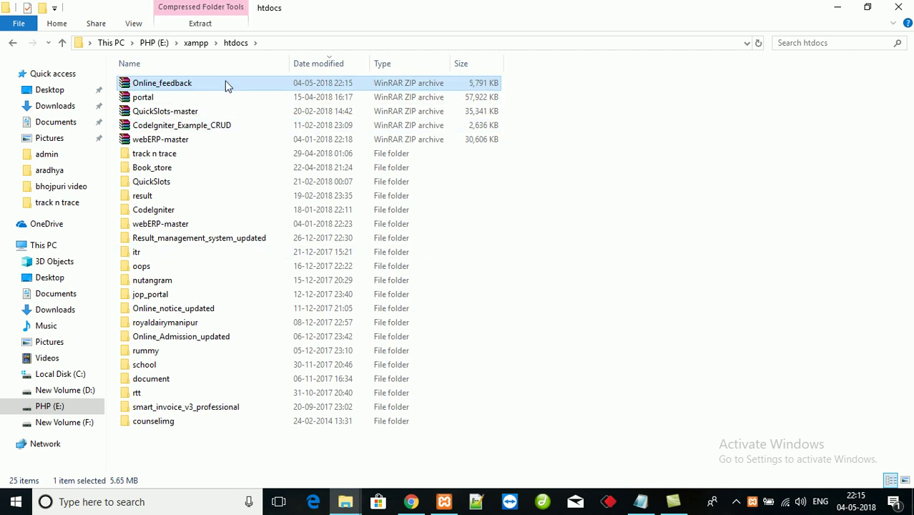
right_click(226, 84)
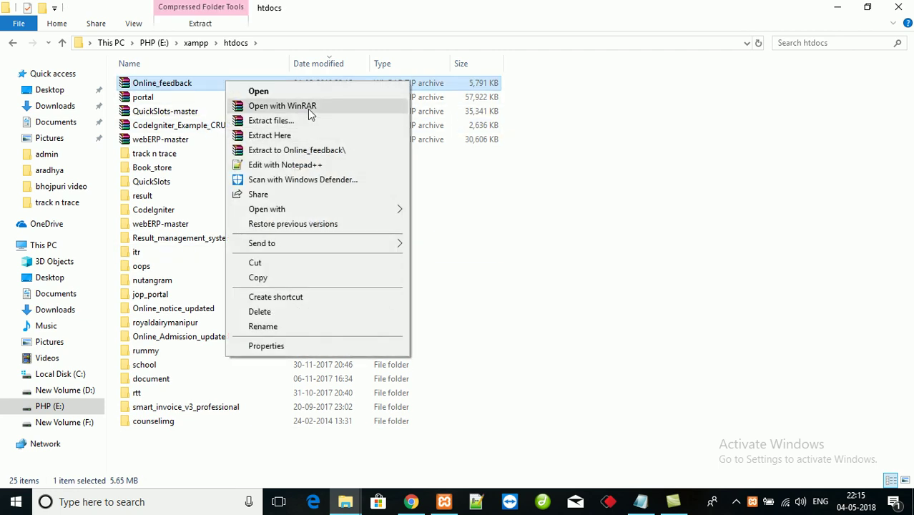
double_click(306, 150)
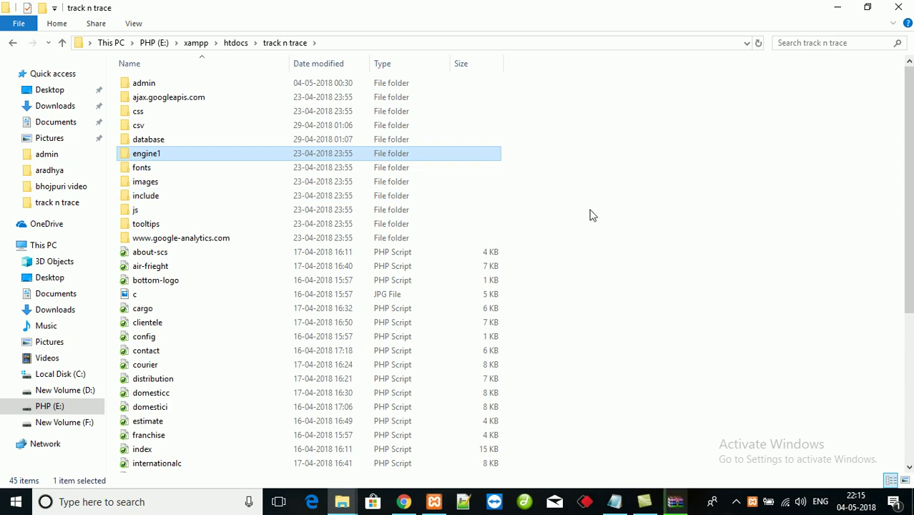
key("BackSpace")
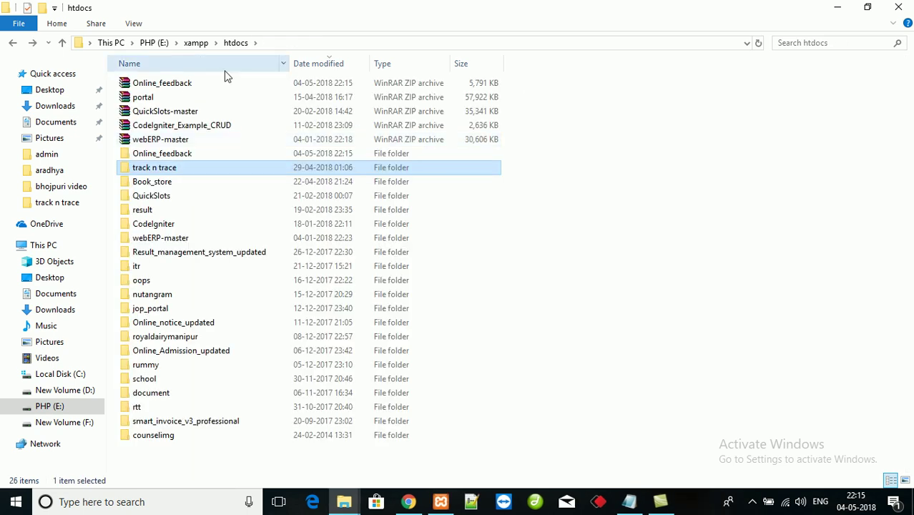
right_click(193, 85)
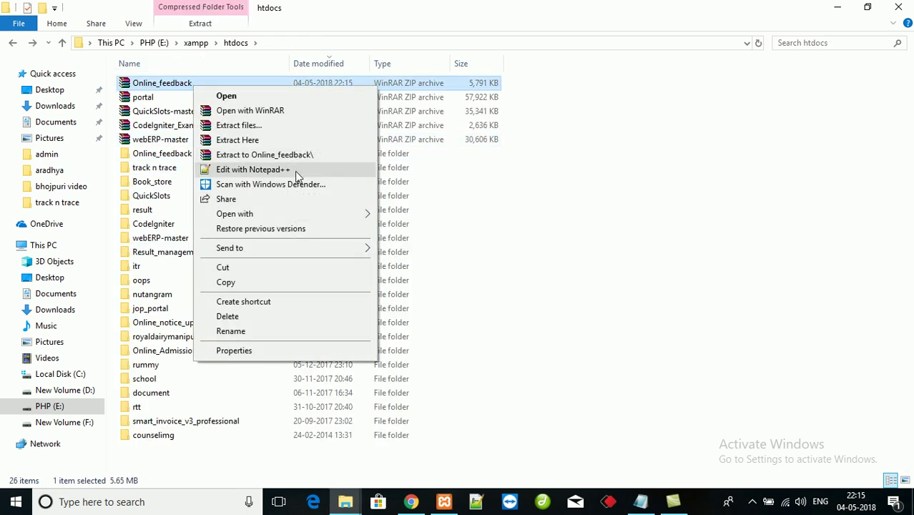
left_click(310, 156)
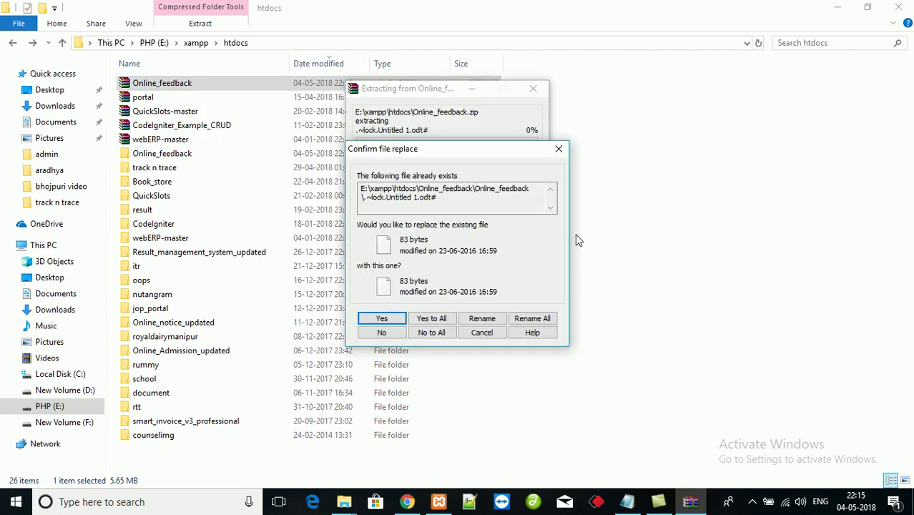
left_click(484, 332)
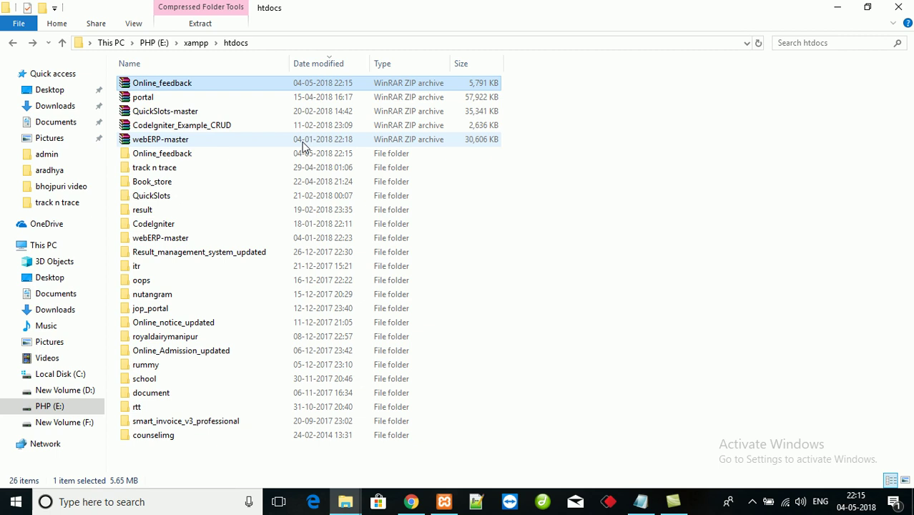
right_click(185, 88)
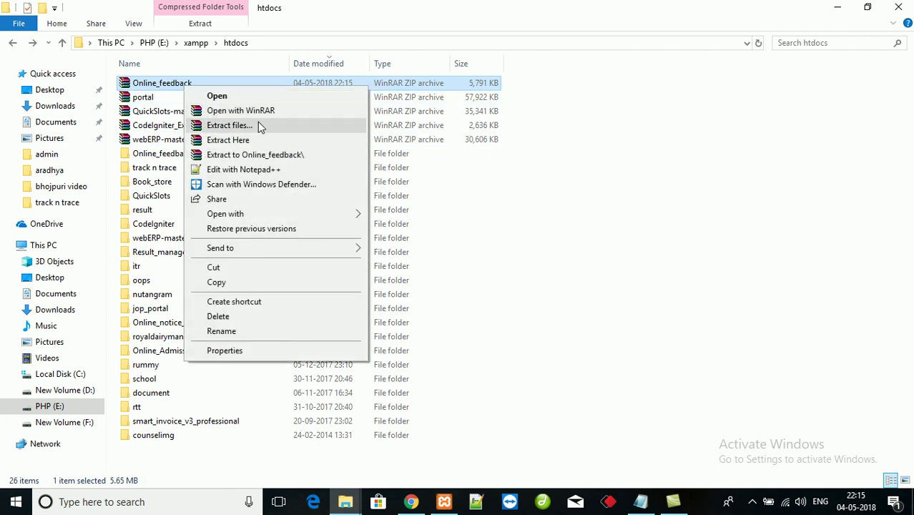
left_click(281, 156)
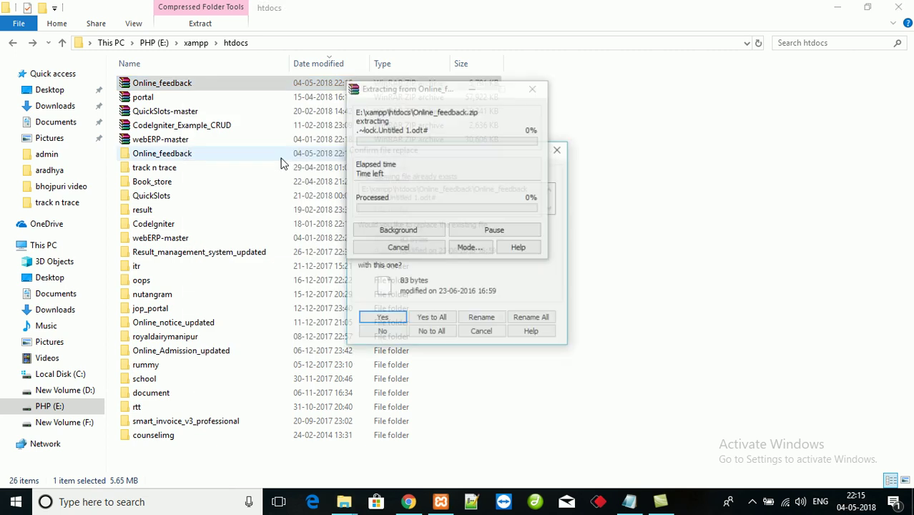
left_click(492, 335)
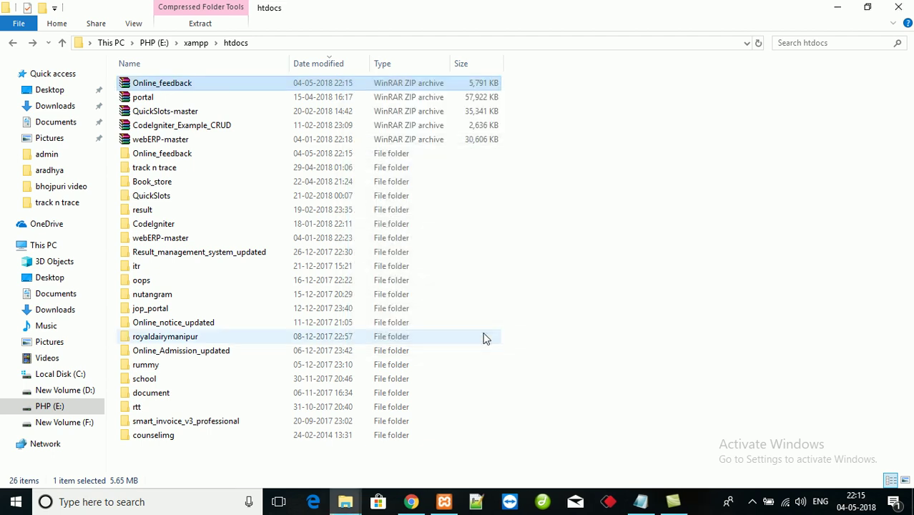
- Move the nested folder's files up into Online_feedback and delete the empty subfolder
double_click(190, 154)
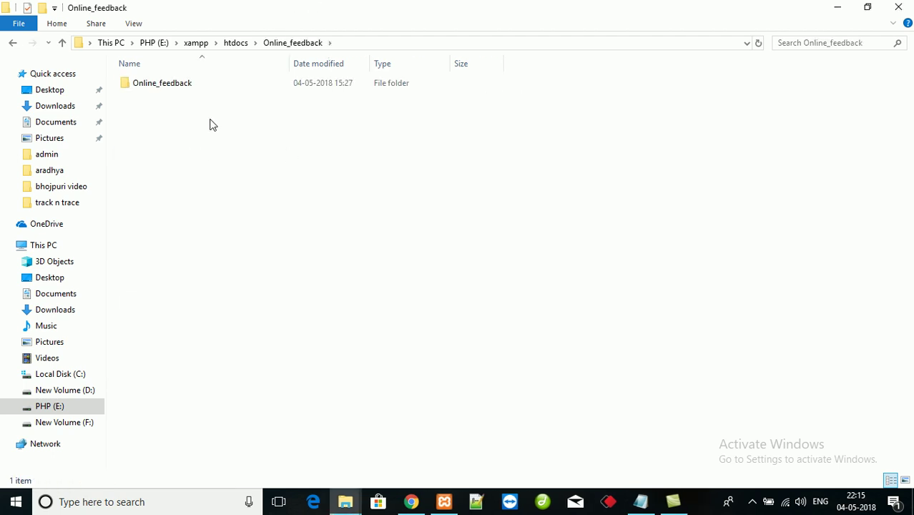
double_click(172, 86)
key("ctrl+a")
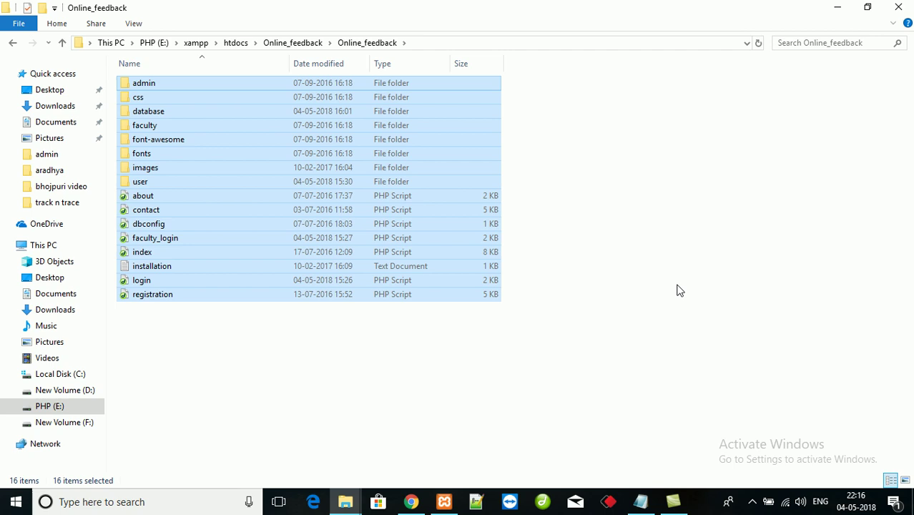
key("BackSpace")
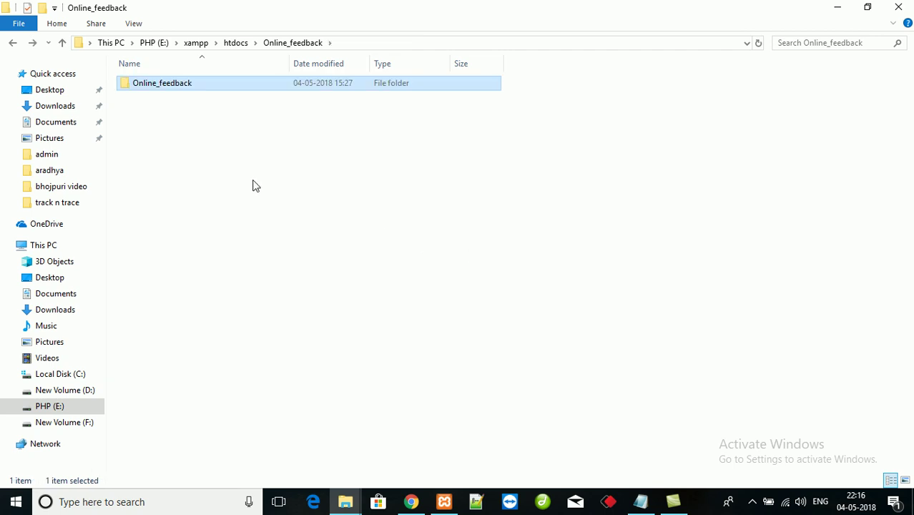
key("ctrl+v")
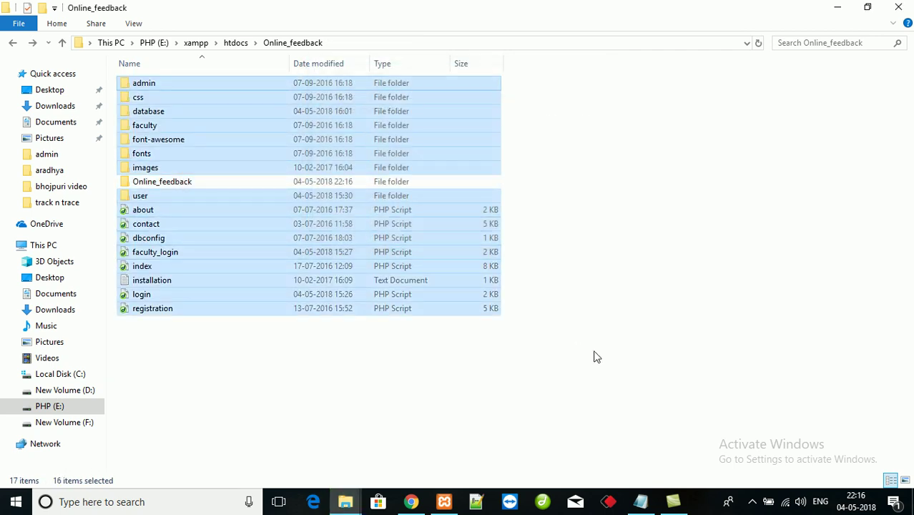
left_click(598, 357)
left_click(205, 186)
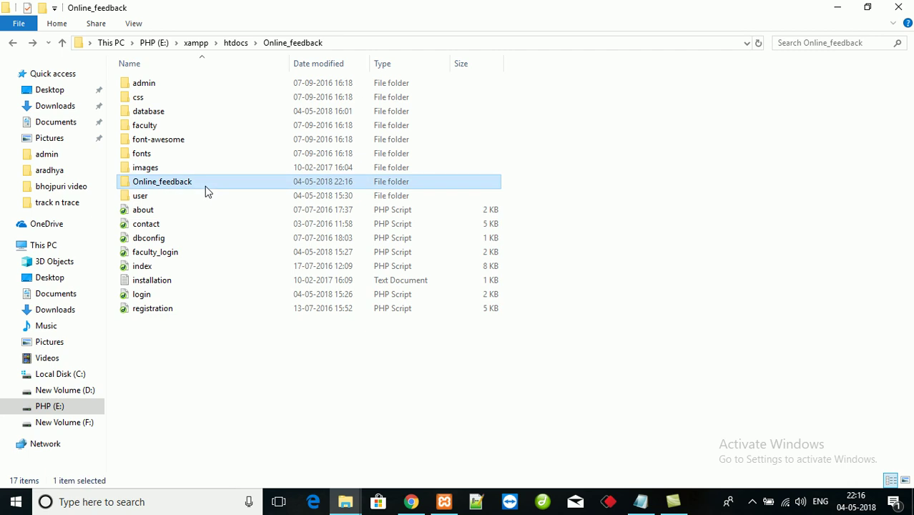
key("Delete")
- Read the admin and student login details in installation.txt, then close Notepad
double_click(183, 270)
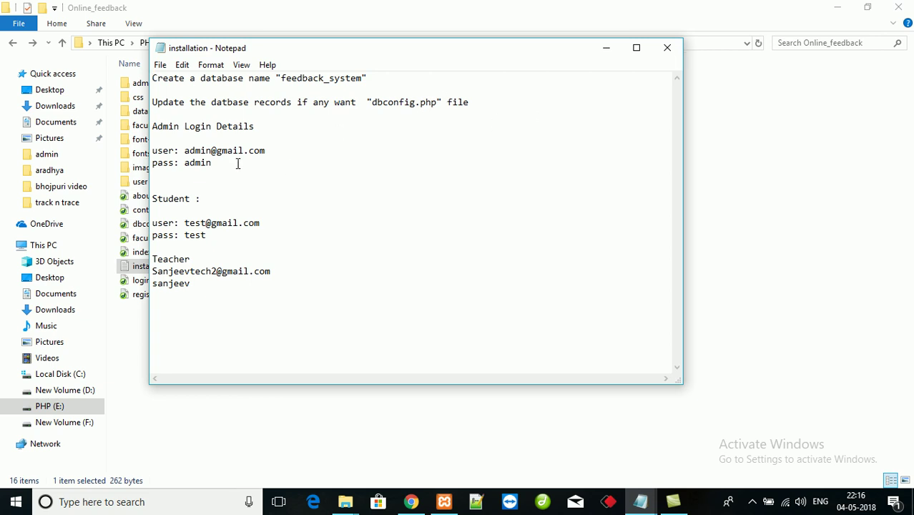
left_click_drag(159, 151, 262, 166)
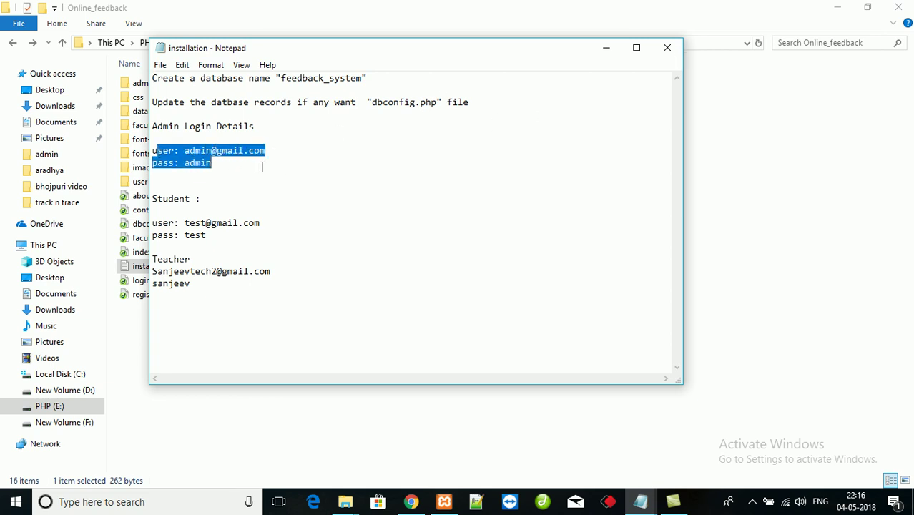
left_click_drag(163, 223, 247, 241)
left_click(191, 271)
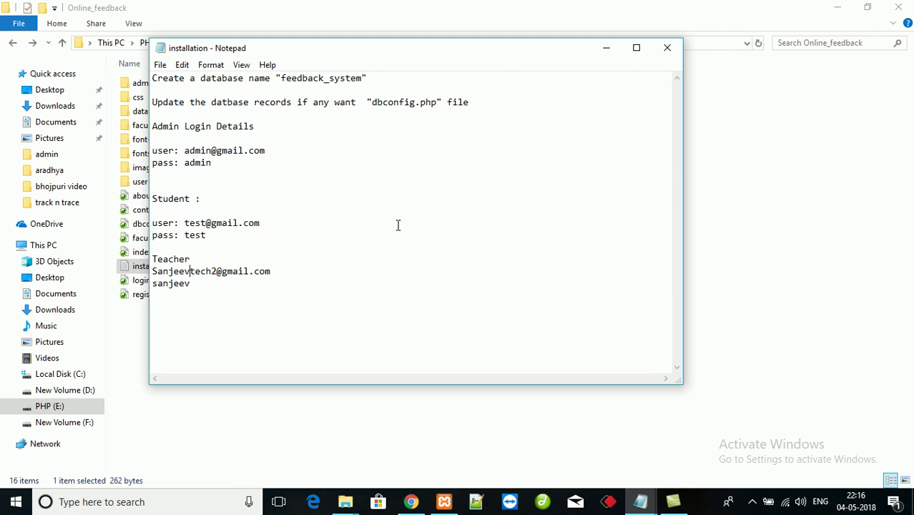
left_click(675, 48)
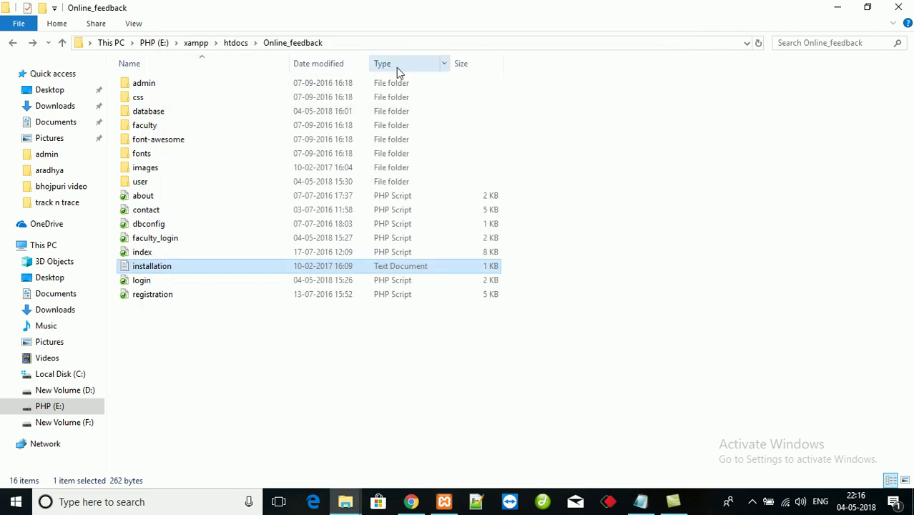
- Open the project's database folder and select feedback_system.sql, leaving its name unchanged
double_click(168, 111)
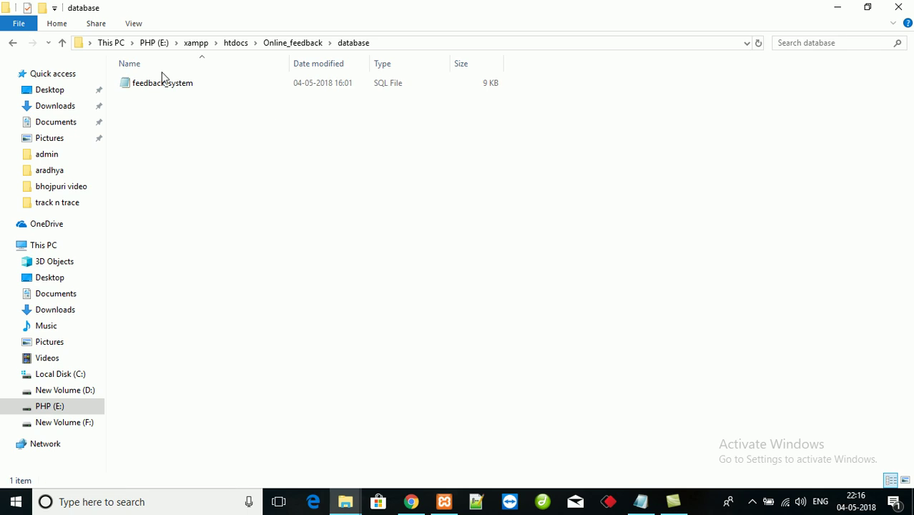
left_click(193, 85)
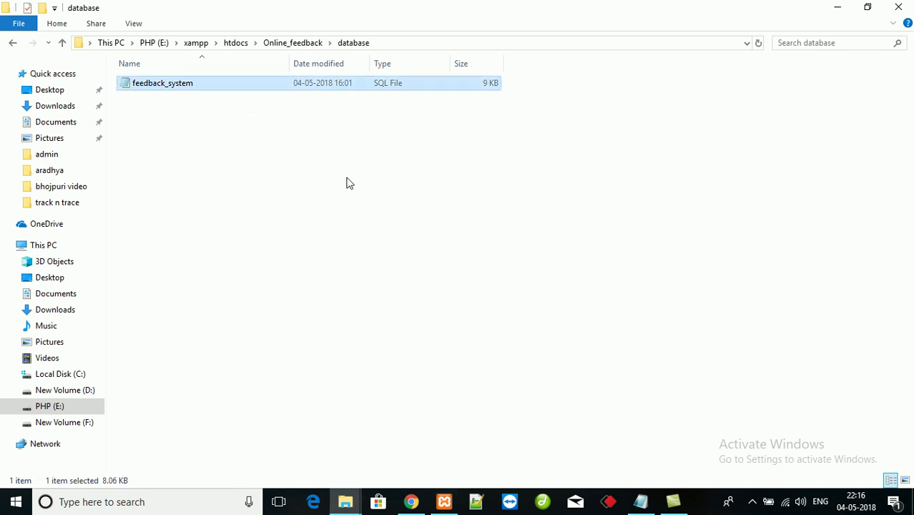
key("F2")
key("ctrl+c")
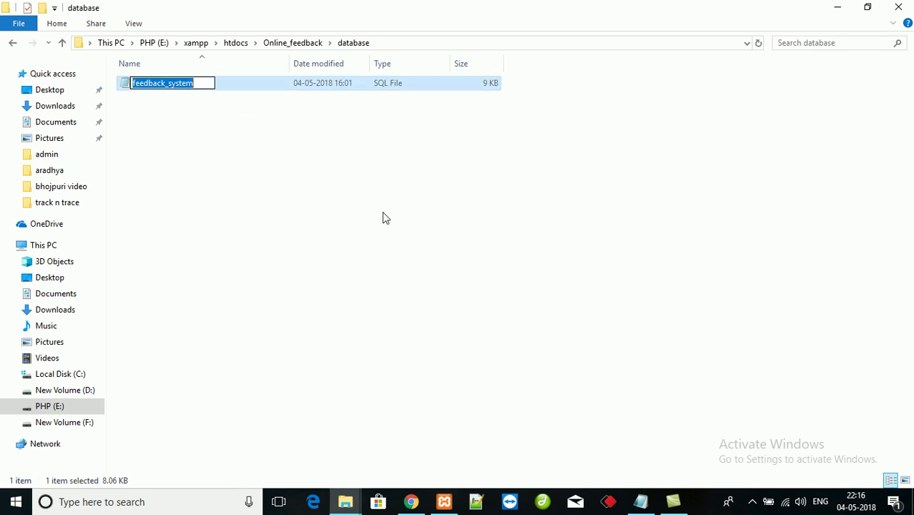
left_click(385, 217)
- Open localhost/ in a new browser tab to reach phpMyAdmin
left_click(411, 502)
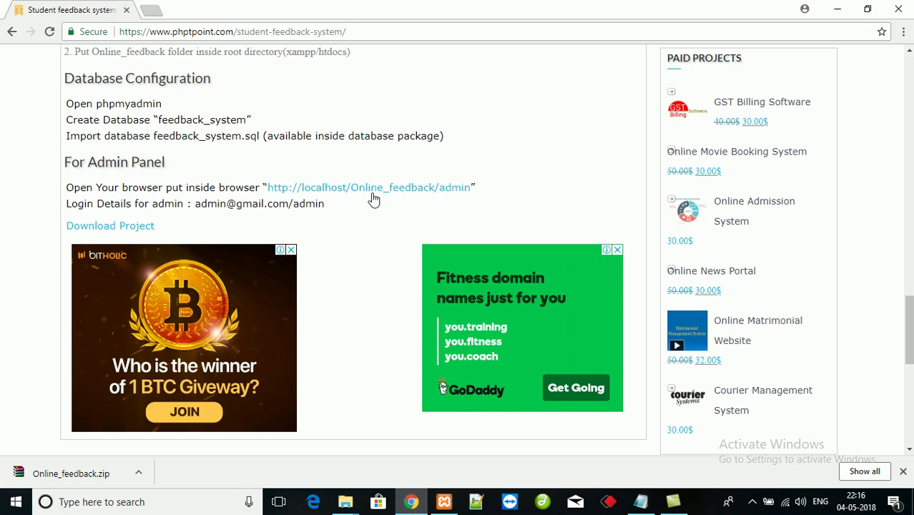
left_click(150, 12)
type("localhost/phpmyadmin/")
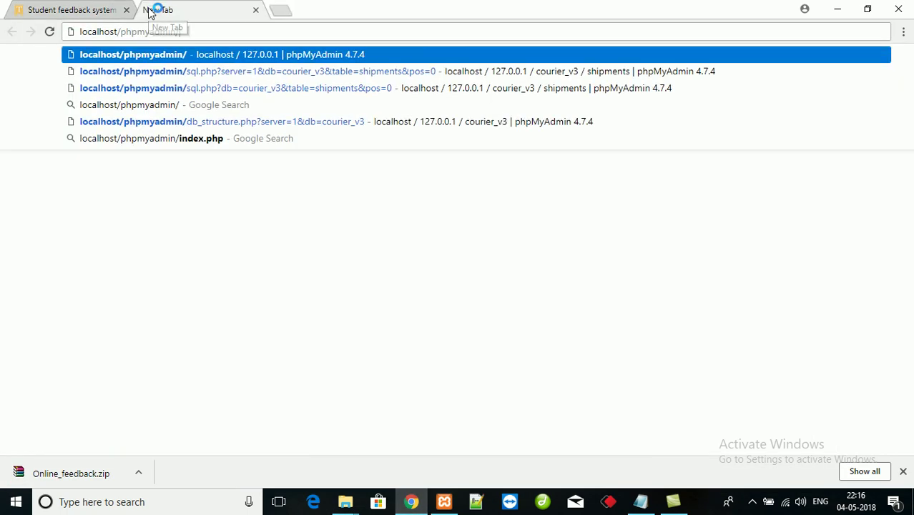
key("Return")
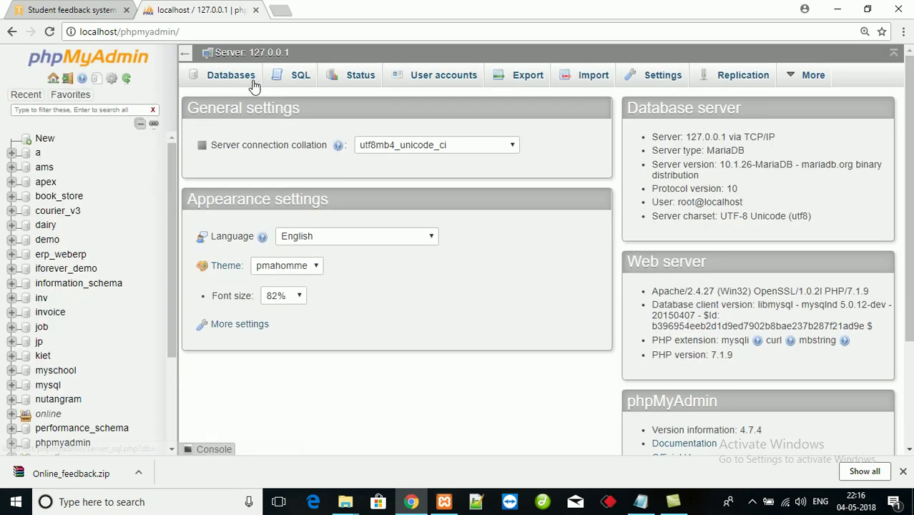
- Create a new database named feedback_system from the Databases page
left_click(231, 76)
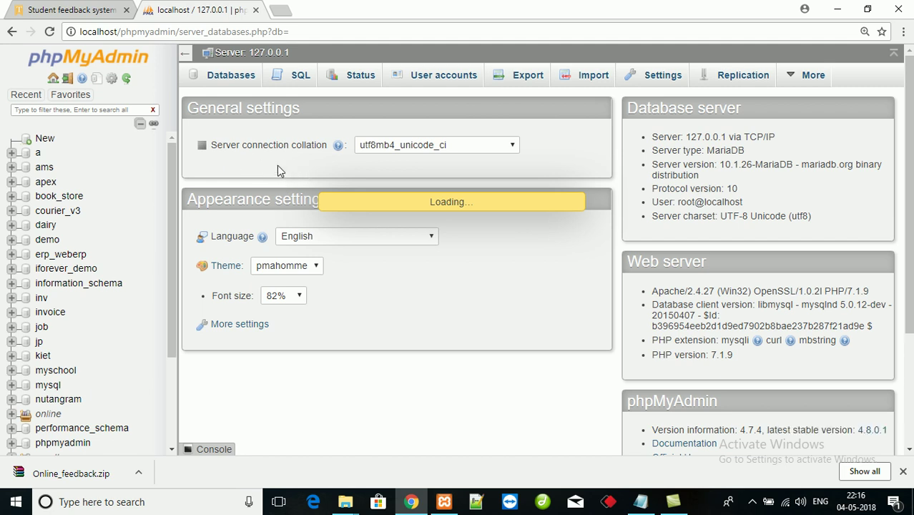
key("ctrl+v")
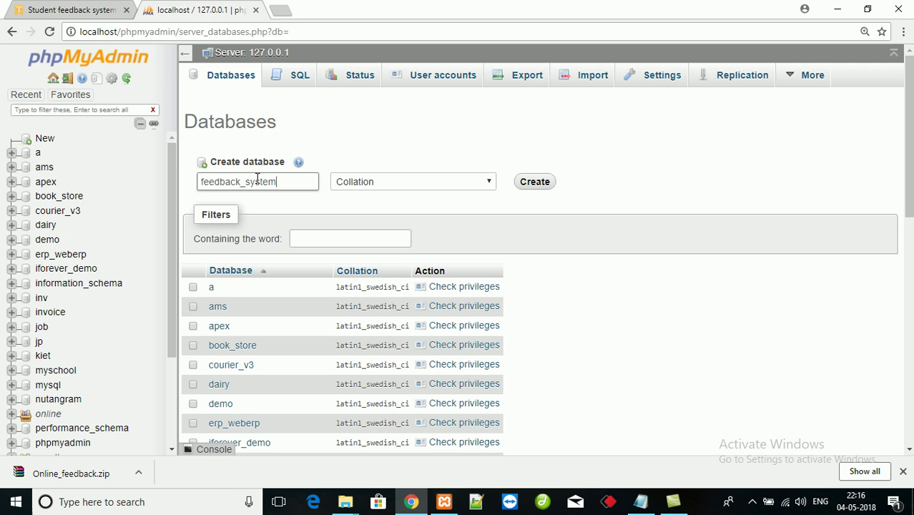
left_click(539, 184)
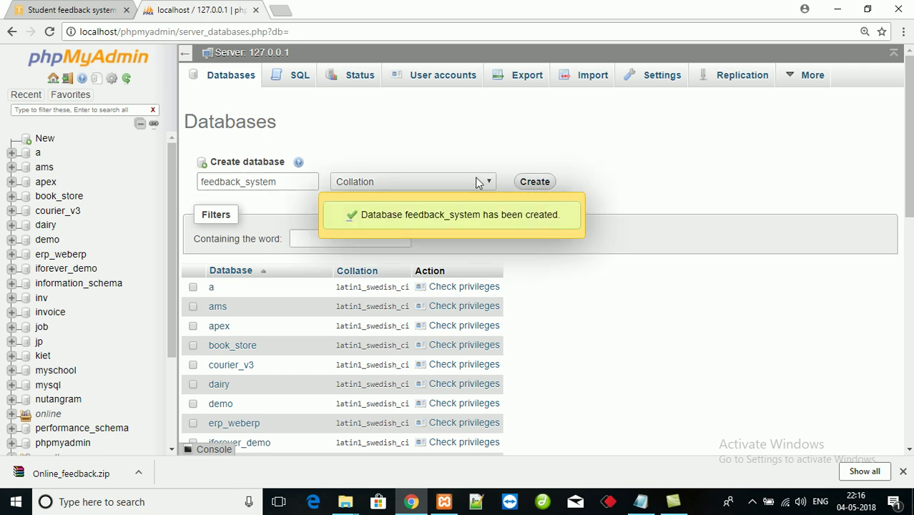
- Open the feedback_system database's Import page and start choosing a file
scroll(111, 140, "down", 1)
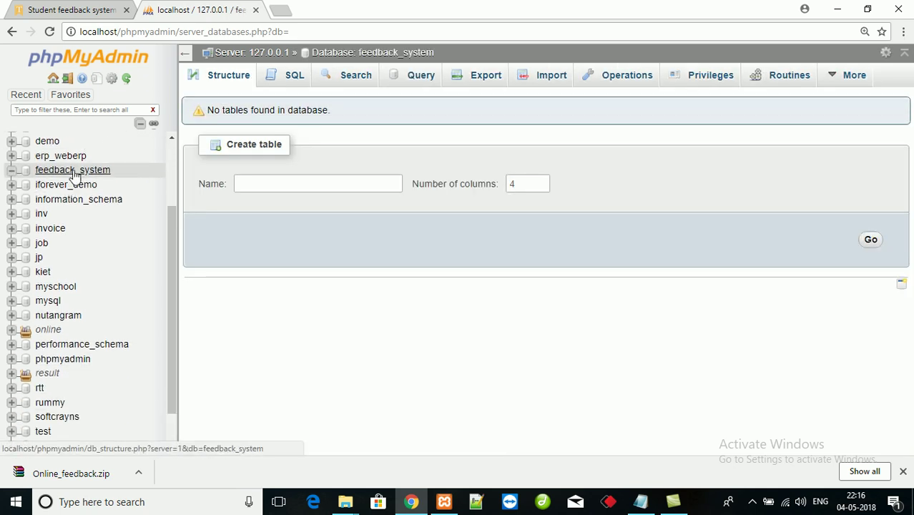
left_click(75, 172)
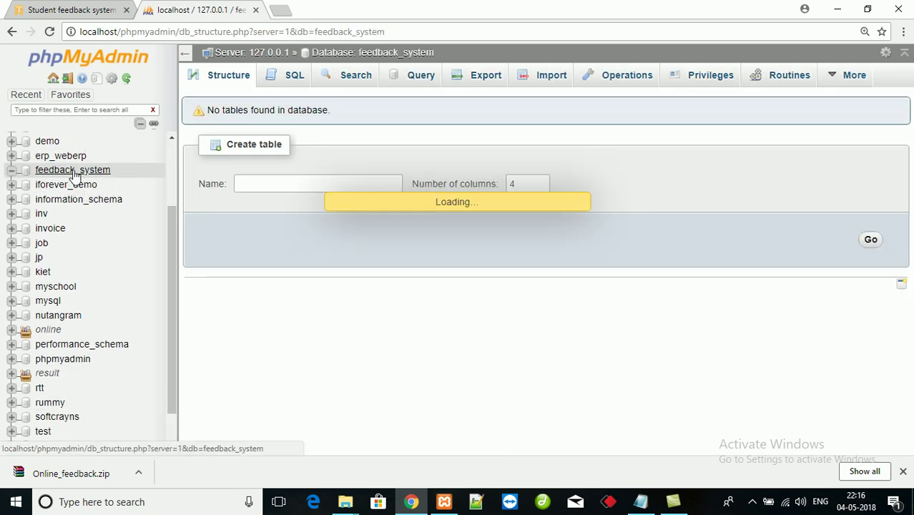
left_click(556, 83)
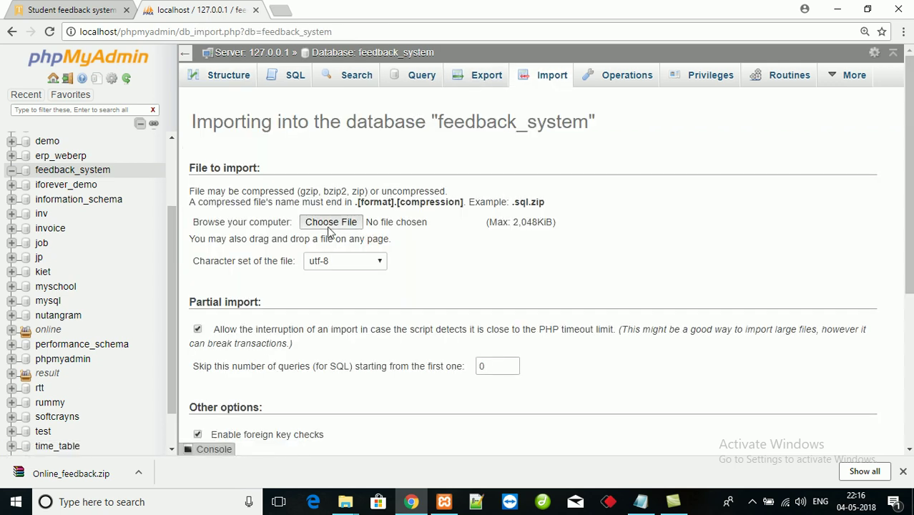
left_click(331, 223)
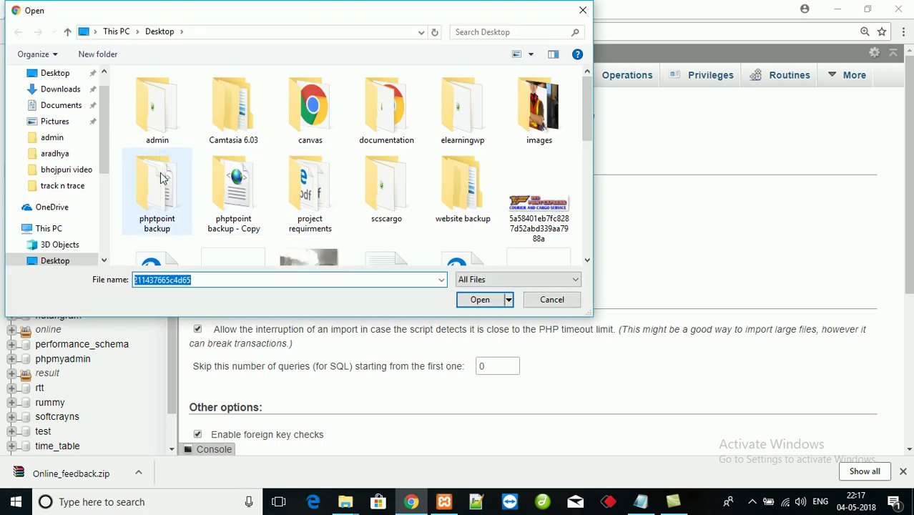
- Select E:\xampp\htdocs\Online_feedback\database\feedback_system.sql and run the import
left_click_drag(106, 132, 92, 204)
left_click(93, 215)
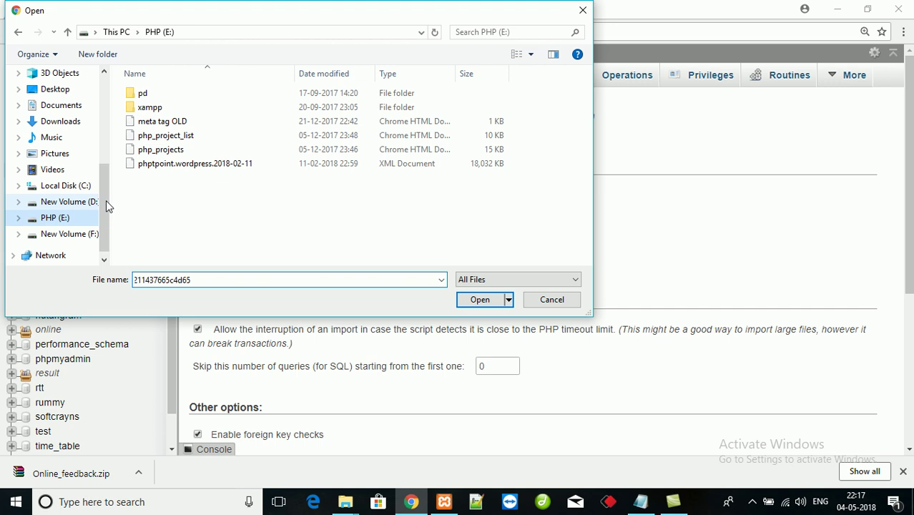
double_click(153, 108)
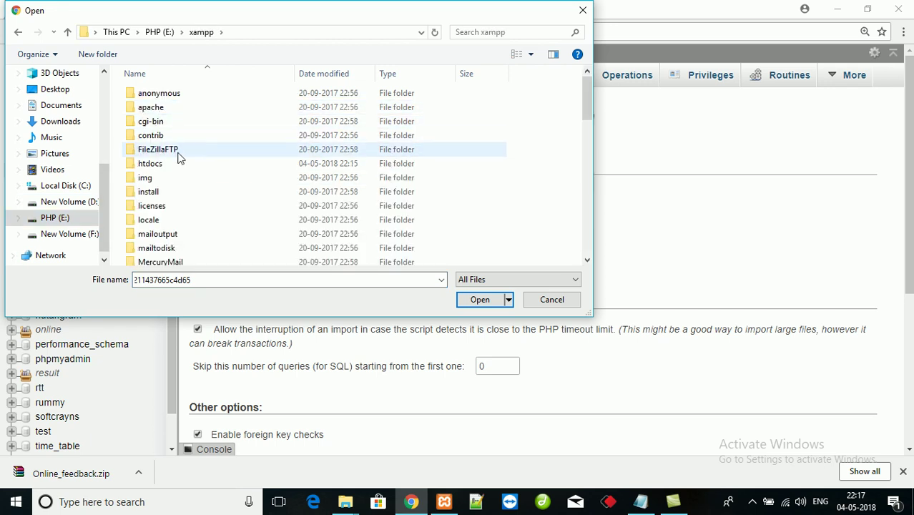
key("i")
key("f")
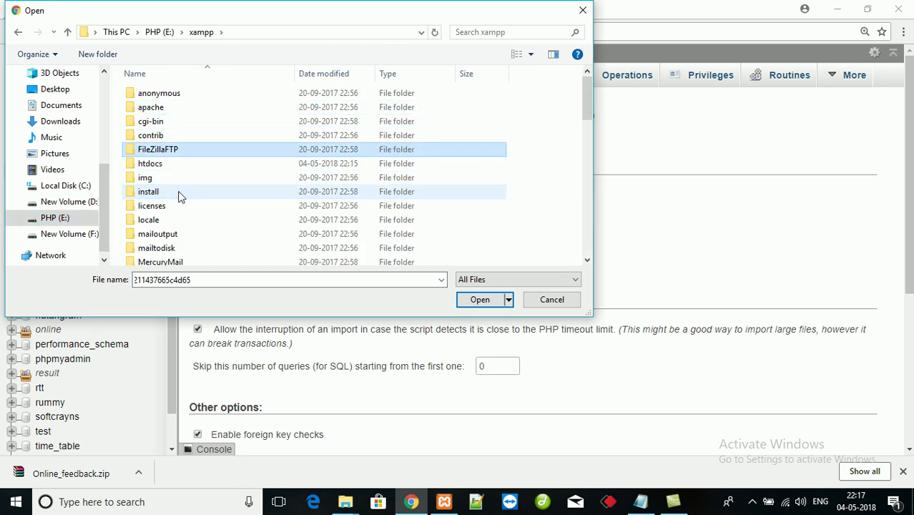
key("h")
key("Return")
key("c")
key("i")
key("n")
key("o")
key("o")
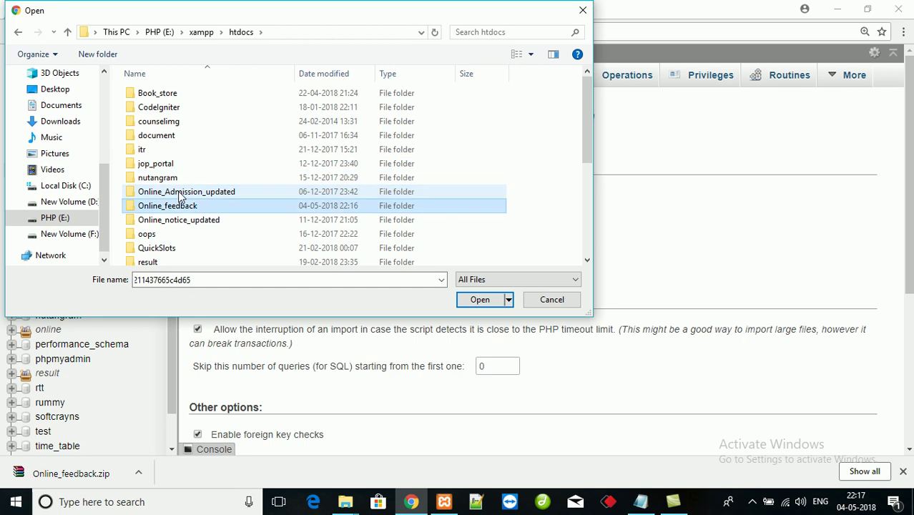
key("Return")
key("d")
key("Return")
key("Return")
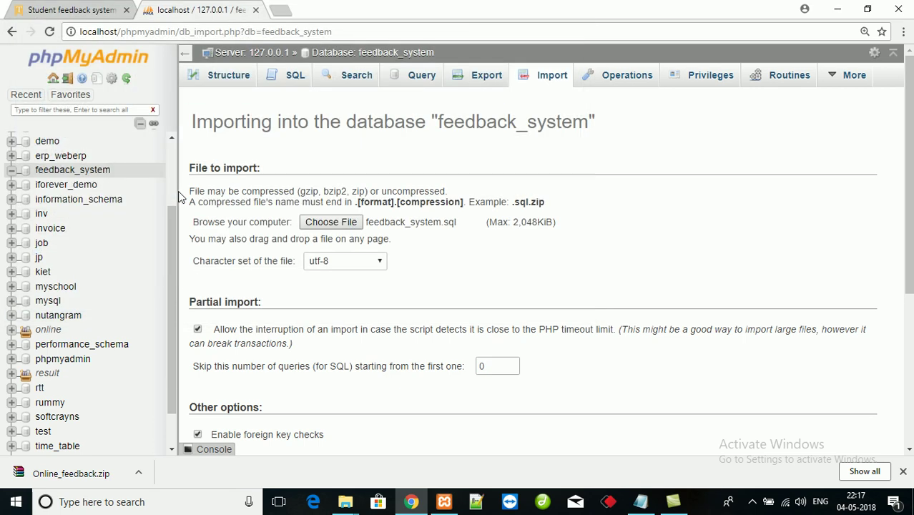
scroll(909, 179, "down", 3)
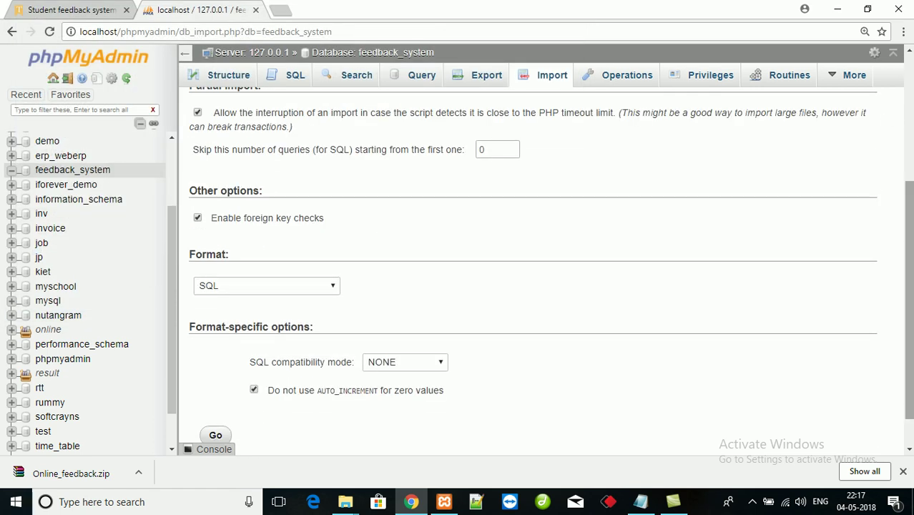
left_click(216, 436)
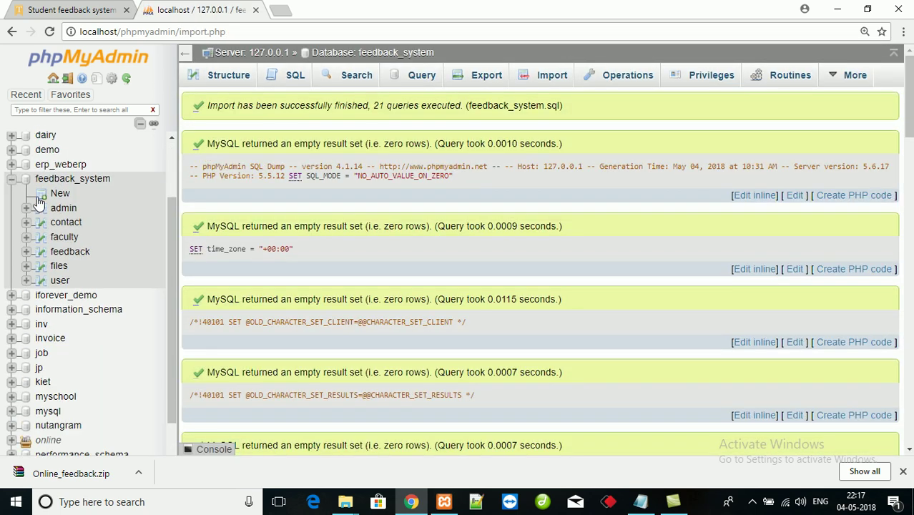
- Browse the admin, contact, faculty, user and feedback tables, ending on feedback's three rows
left_click(60, 183)
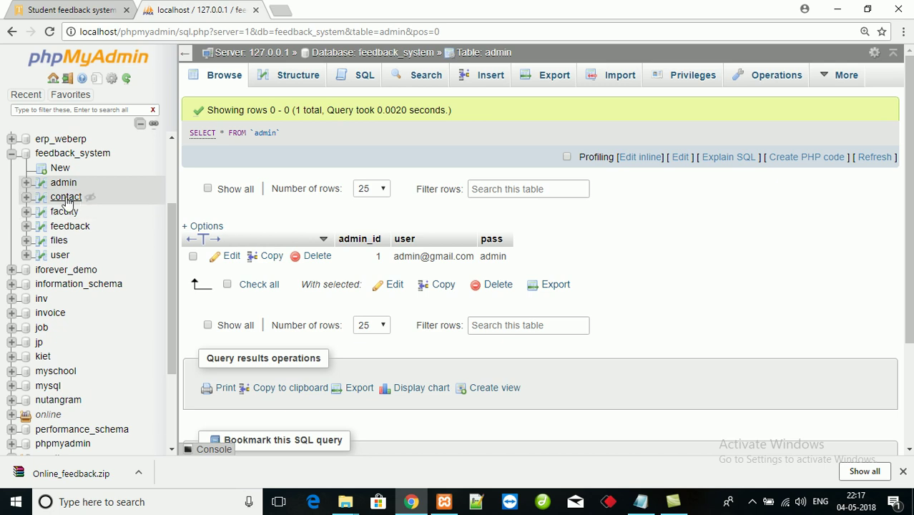
left_click(66, 198)
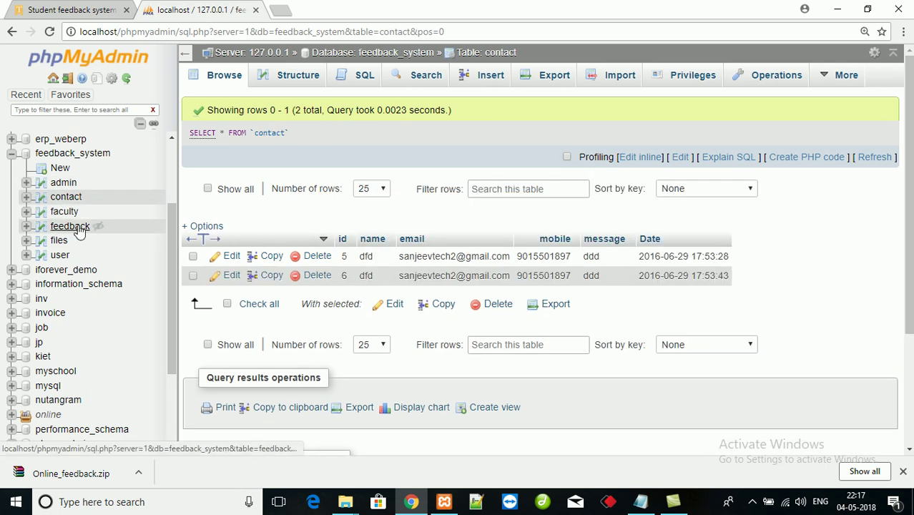
left_click(68, 213)
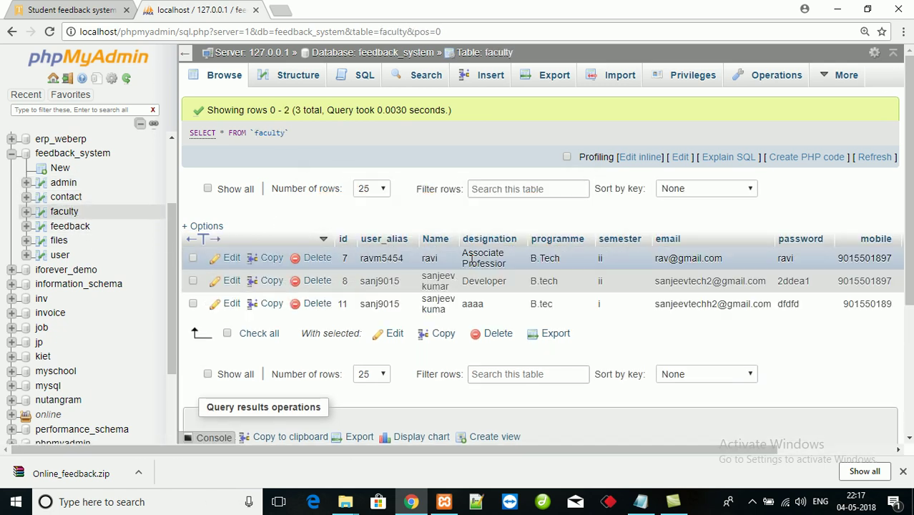
left_click(60, 256)
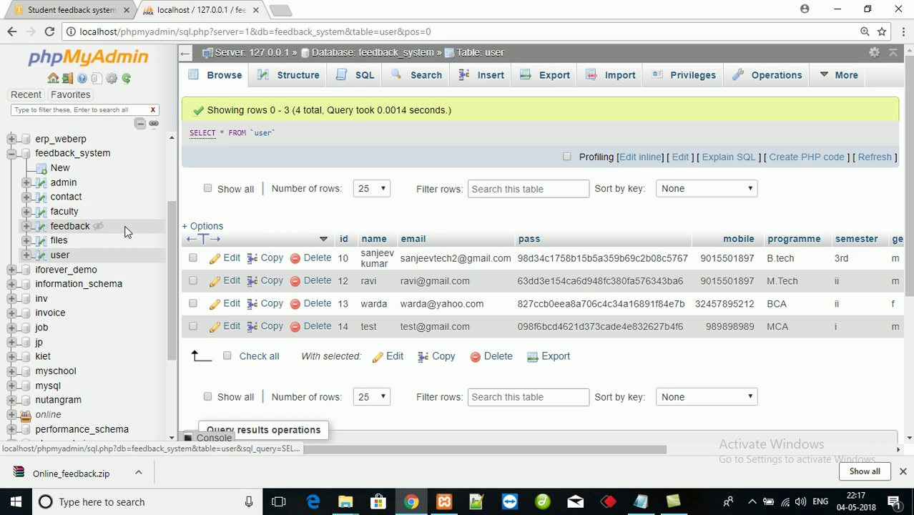
left_click(64, 228)
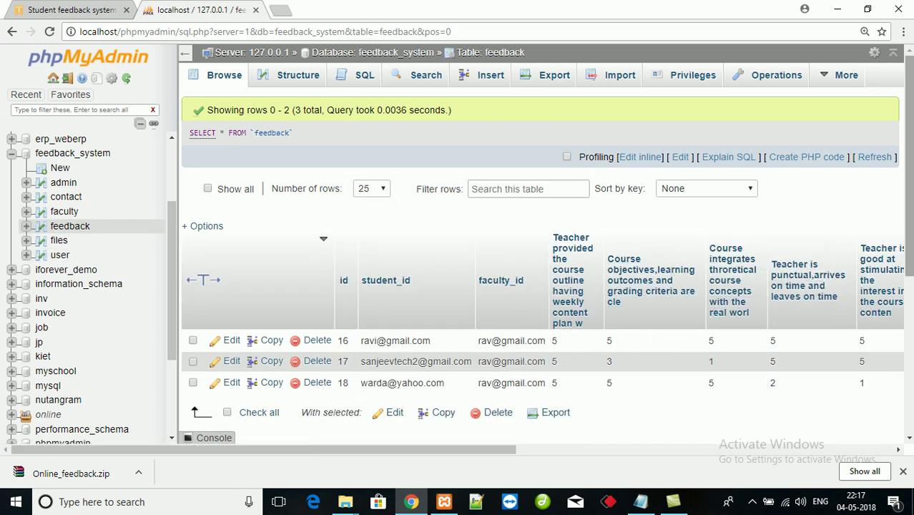
scroll(547, 250, "down", 2)
scroll(503, 152, "up", 2)
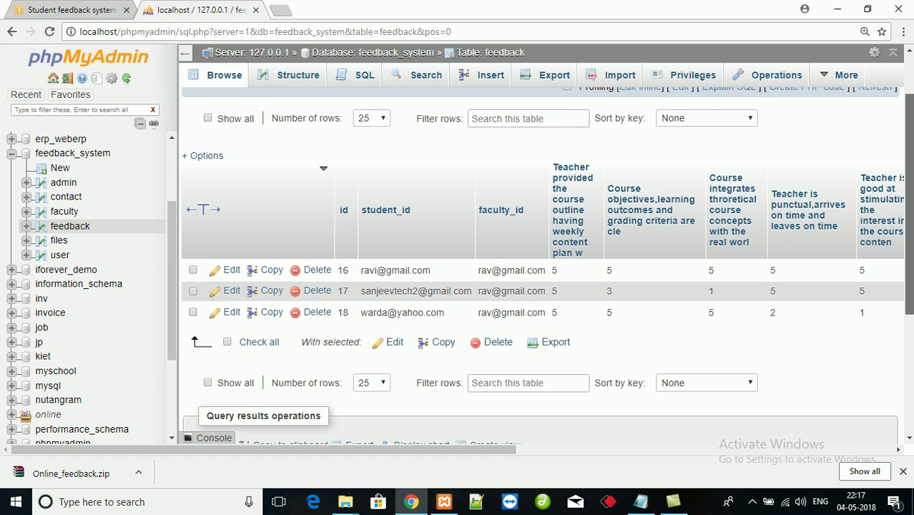
- Open localhost/feedback_system in a new tab, which reports Object not found
left_click(284, 10)
type("localhost/phpm")
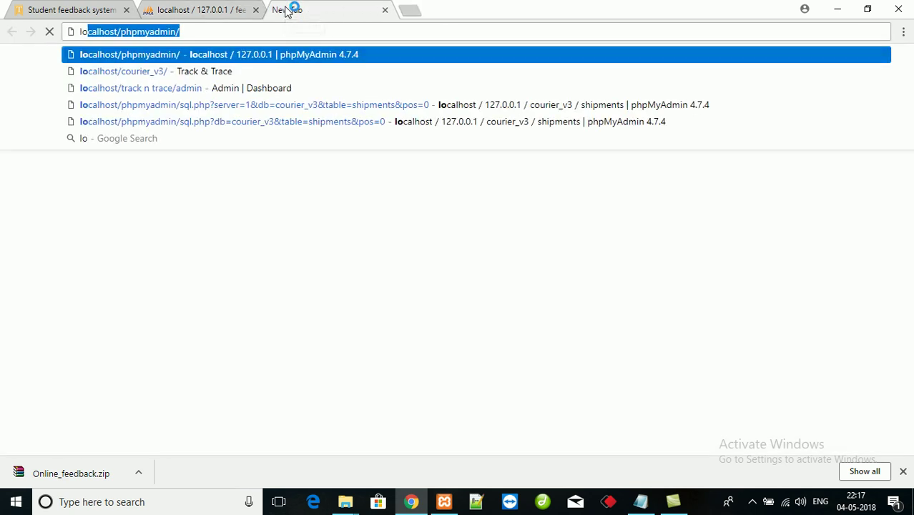
key("BackSpace")
key("BackSpace")
key("BackSpace")
key("BackSpace")
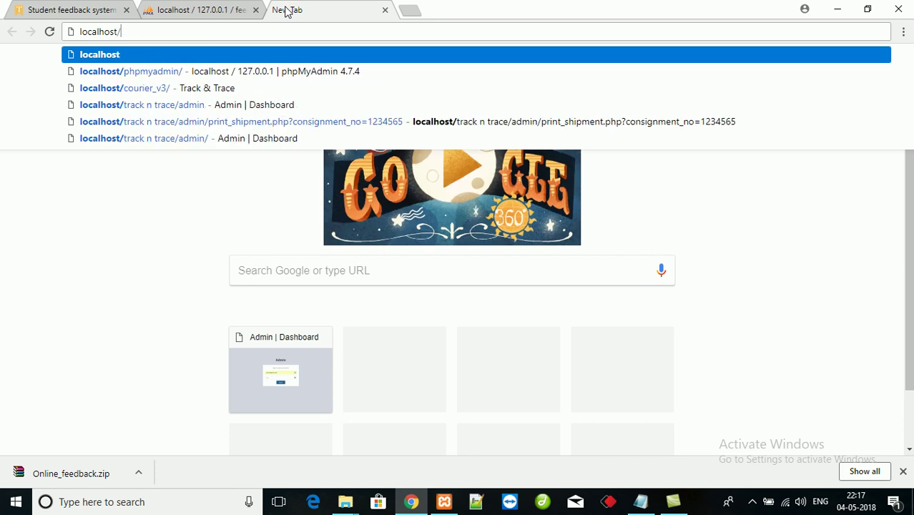
type("feedback_system")
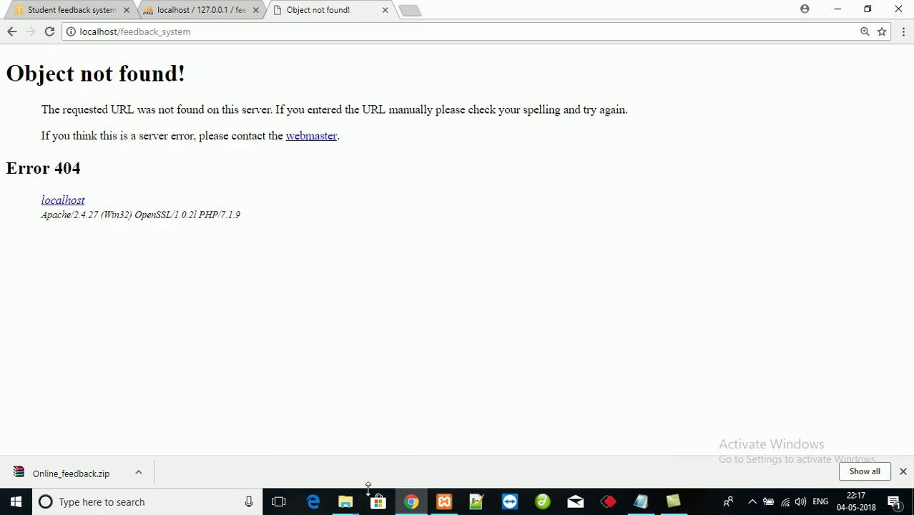
- Return to File Explorer and go up to the htdocs folder
mouse_move(346, 501)
left_click(422, 458)
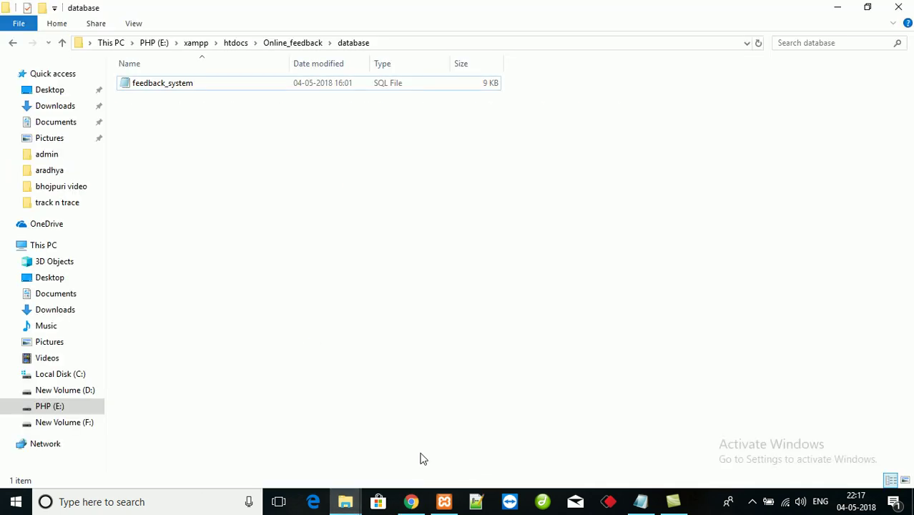
key("alt+Up")
key("alt+Up")
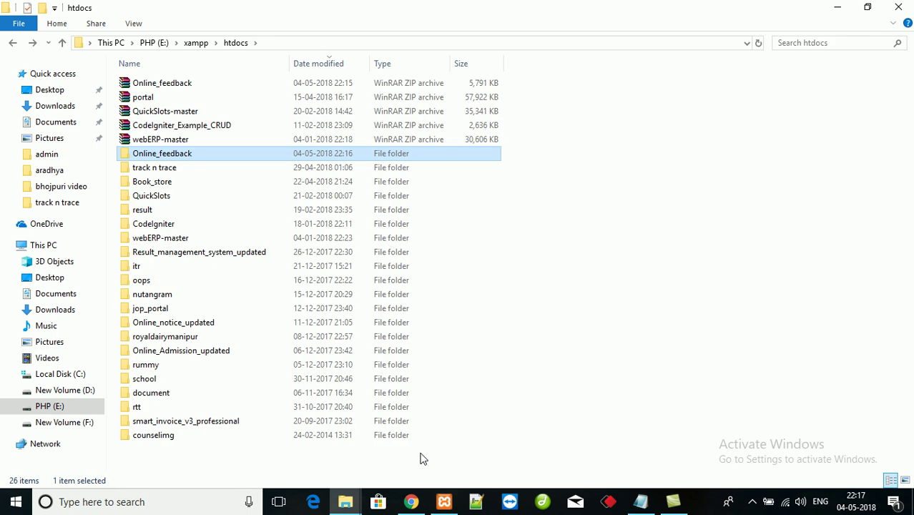
- Check the folder is named Online_feedback and load localhost/Online_feedback in Chrome
key("F2")
key("ctrl+c")
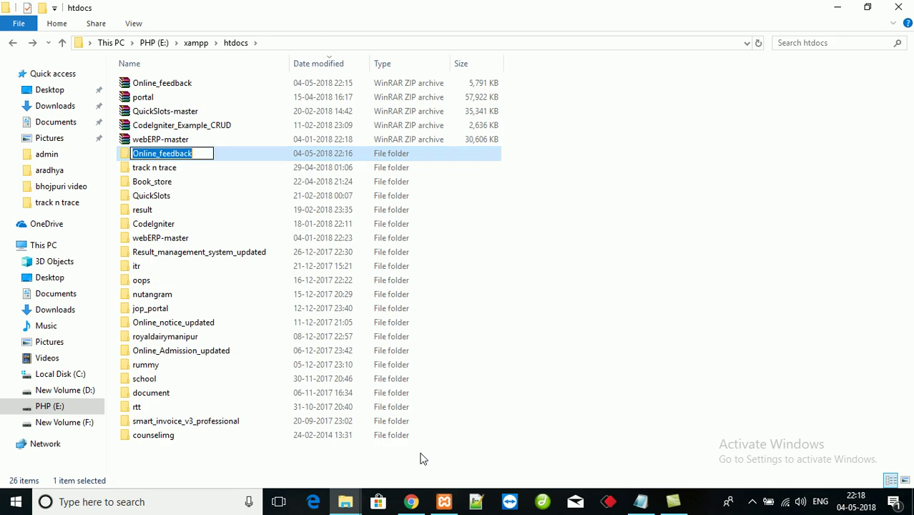
key("alt+Tab")
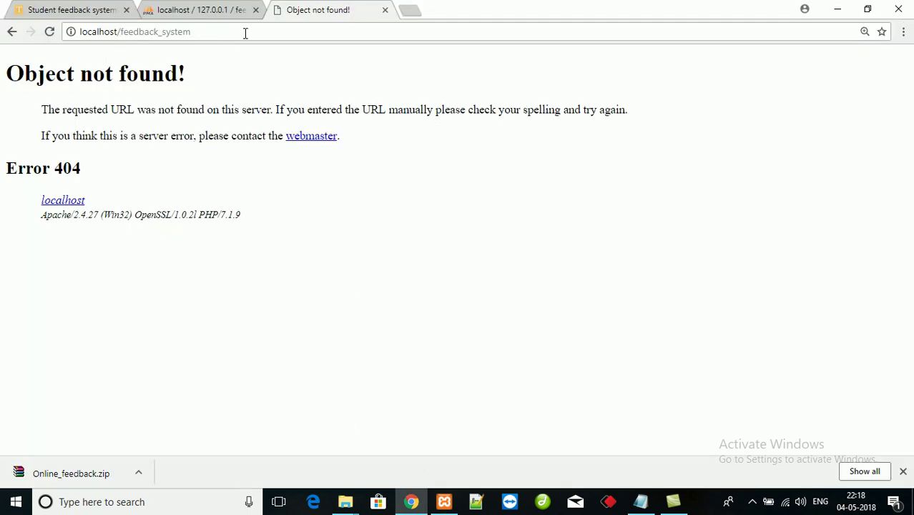
left_click(245, 32)
key("BackSpace")
key("BackSpace")
key("BackSpace")
key("BackSpace")
key("BackSpace")
key("BackSpace")
key("BackSpace")
key("BackSpace")
key("BackSpace")
key("BackSpace")
key("BackSpace")
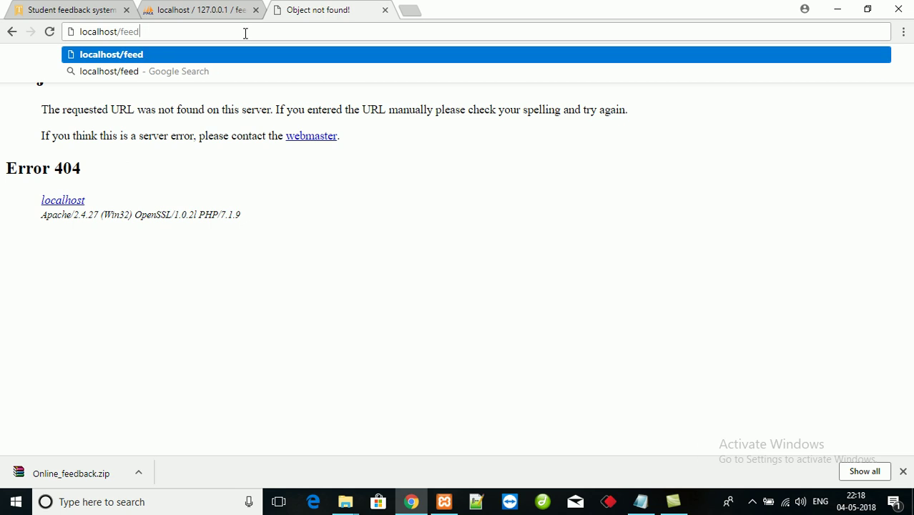
key("BackSpace")
key("BackSpace")
key("BackSpace")
key("BackSpace")
key("ctrl+v")
key("Return")
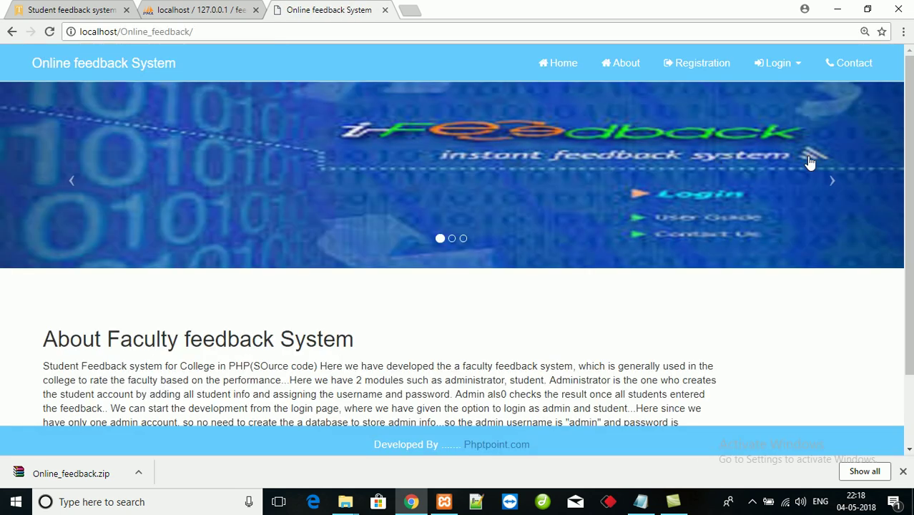
- Browse the site's About, Registration and Contact us pages, highlighting the contact details
scroll(859, 215, "down", 1)
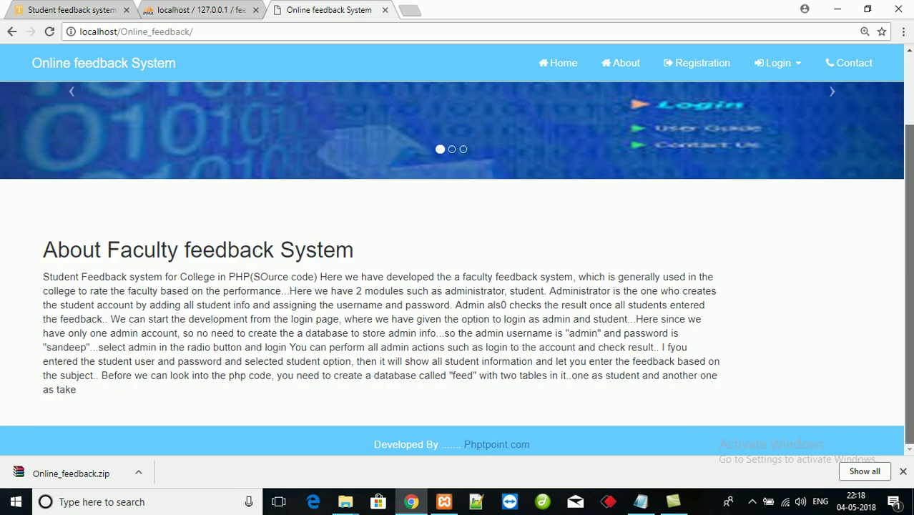
scroll(458, 265, "up", 1)
left_click(628, 65)
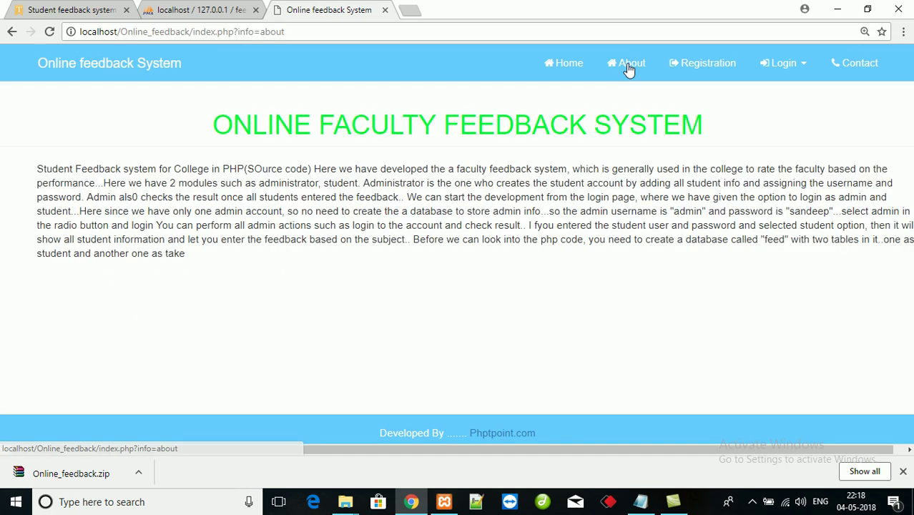
left_click(718, 70)
left_click(854, 64)
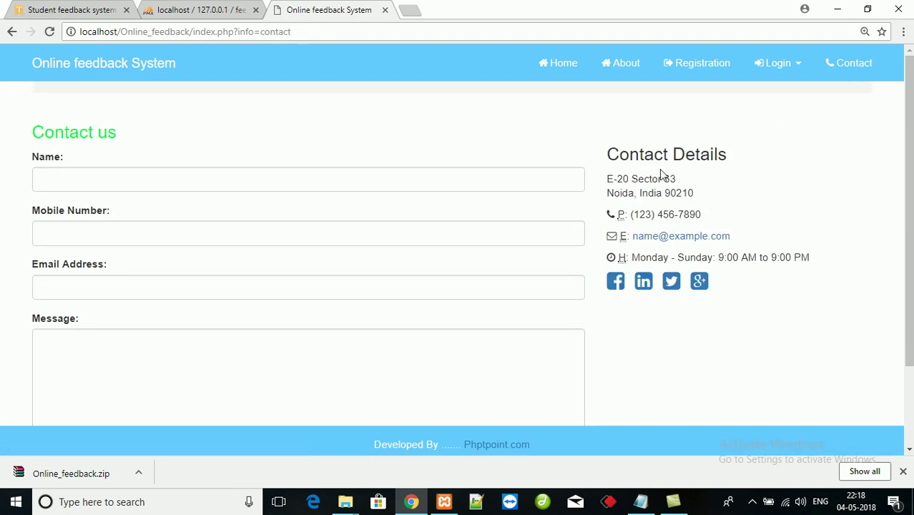
left_click_drag(611, 146, 700, 260)
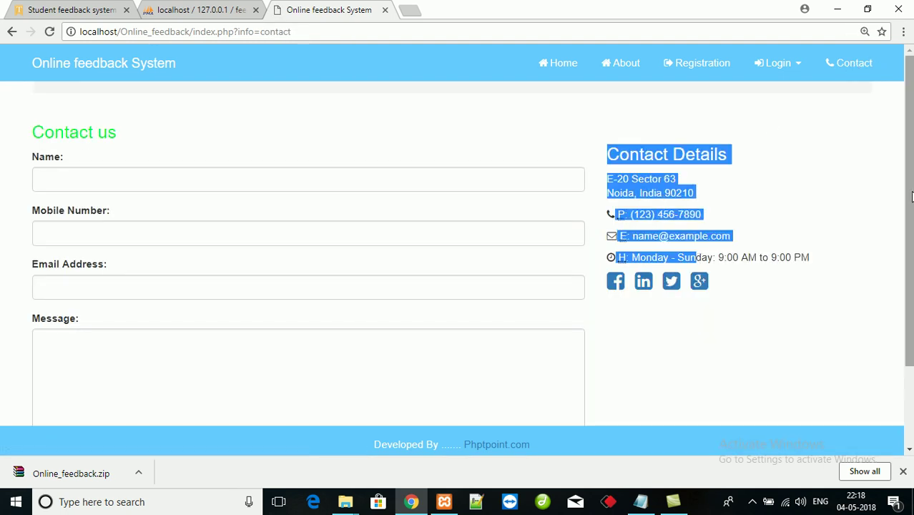
- Open the Online_feedback folder and pick out the about and contact page scripts
key("alt+Tab")
key("Return")
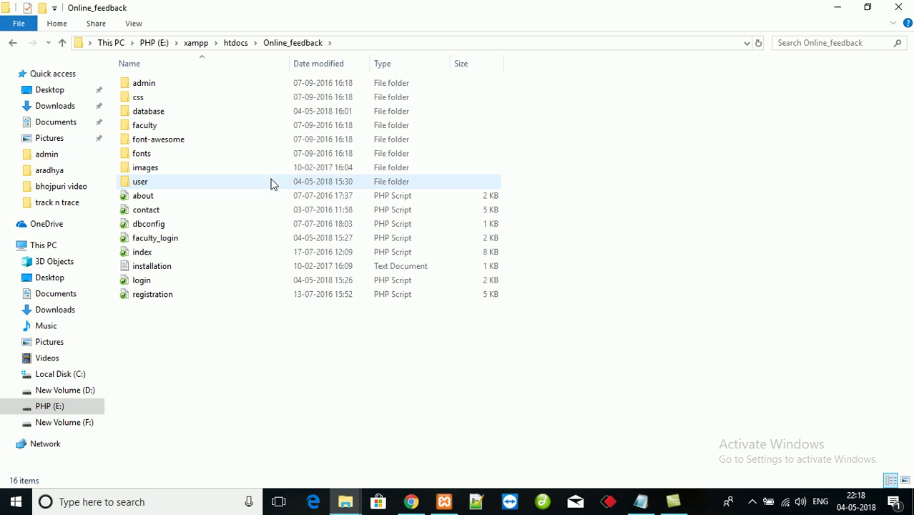
left_click(166, 199)
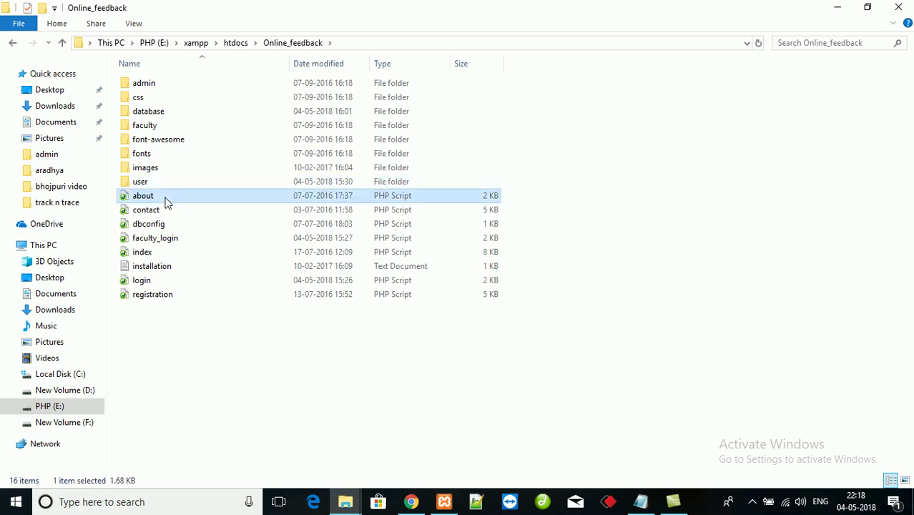
left_click(161, 212)
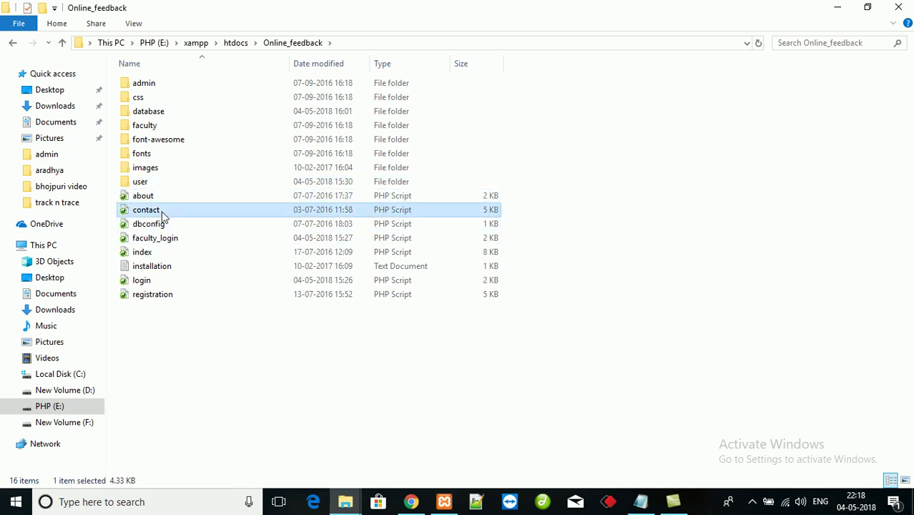
key("alt+Tab")
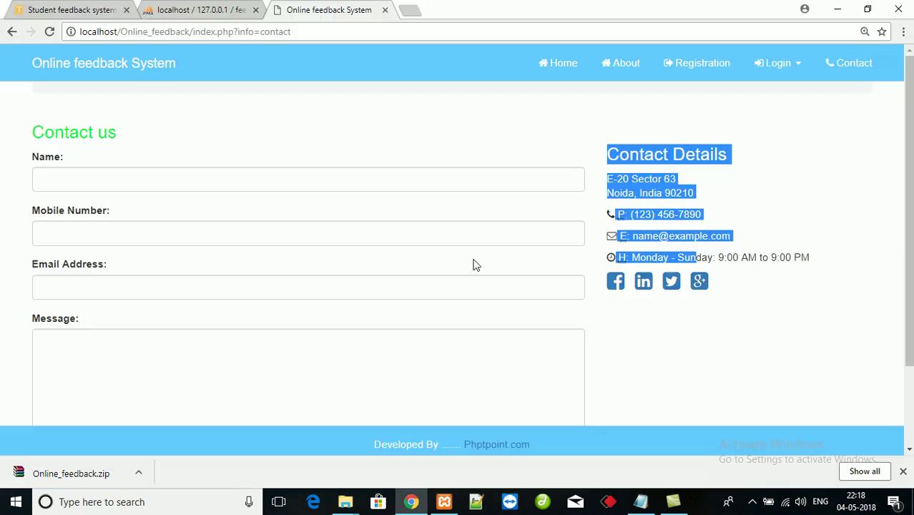
- Open the student Registration Form from the Login menu
left_click(779, 72)
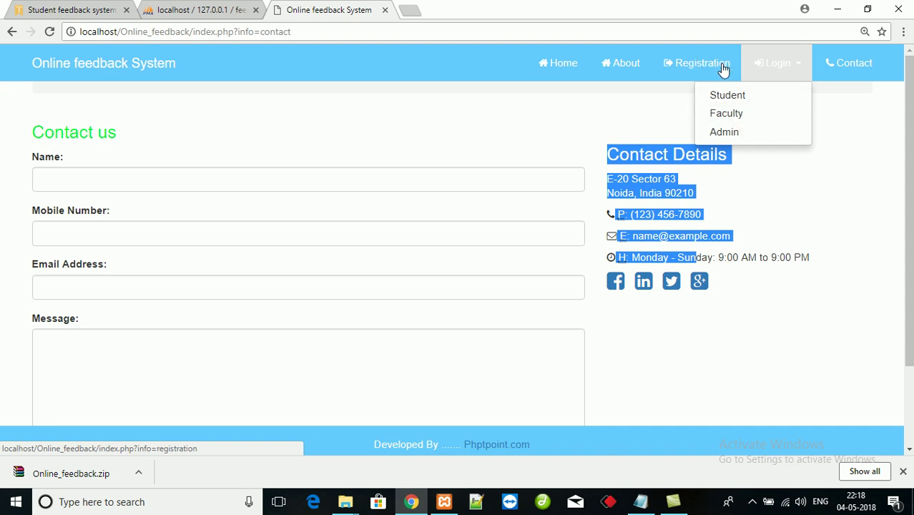
left_click(702, 67)
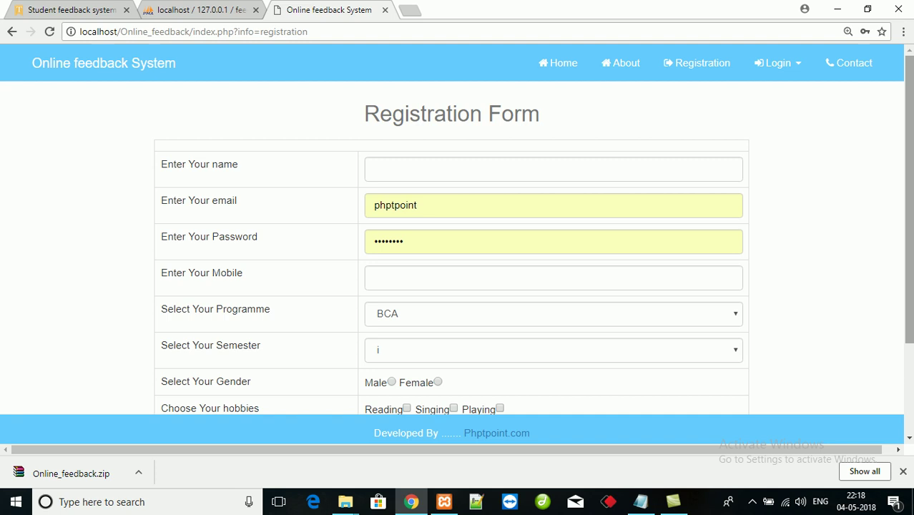
mouse_move(909, 122)
left_mouse_down()
mouse_move(909, 208)
mouse_move(909, 121)
left_mouse_up()
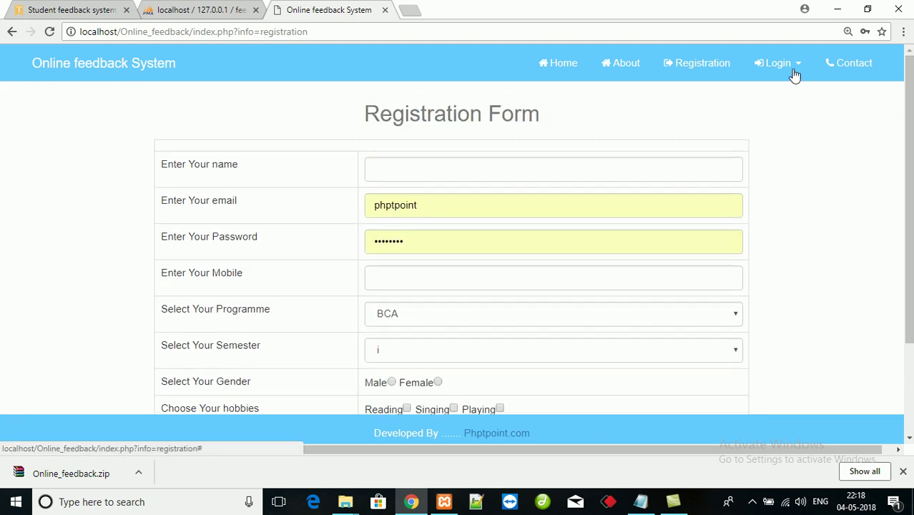
- Sign in on the Admin login page with the admin email and password
left_click(796, 70)
left_click(733, 134)
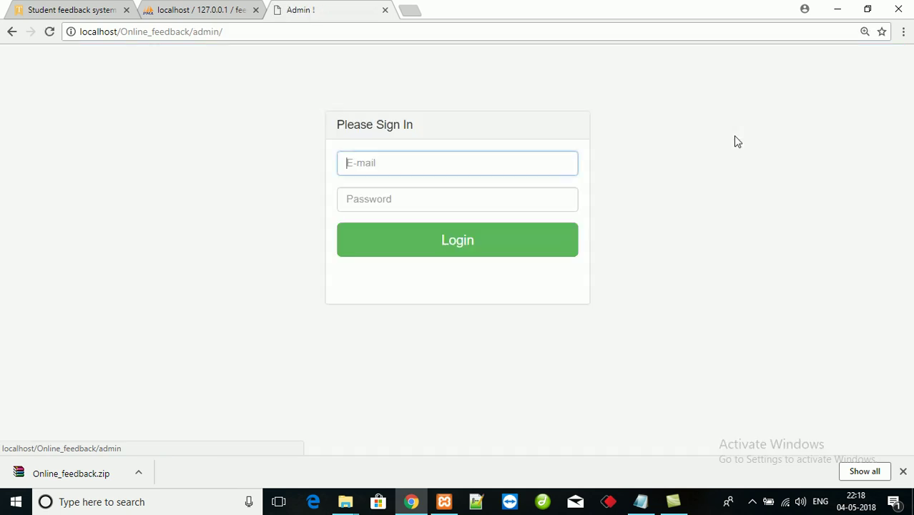
left_click(499, 167)
key("BackSpace")
key("BackSpace")
key("BackSpace")
key("BackSpace")
key("BackSpace")
key("BackSpace")
key("BackSpace")
key("BackSpace")
key("BackSpace")
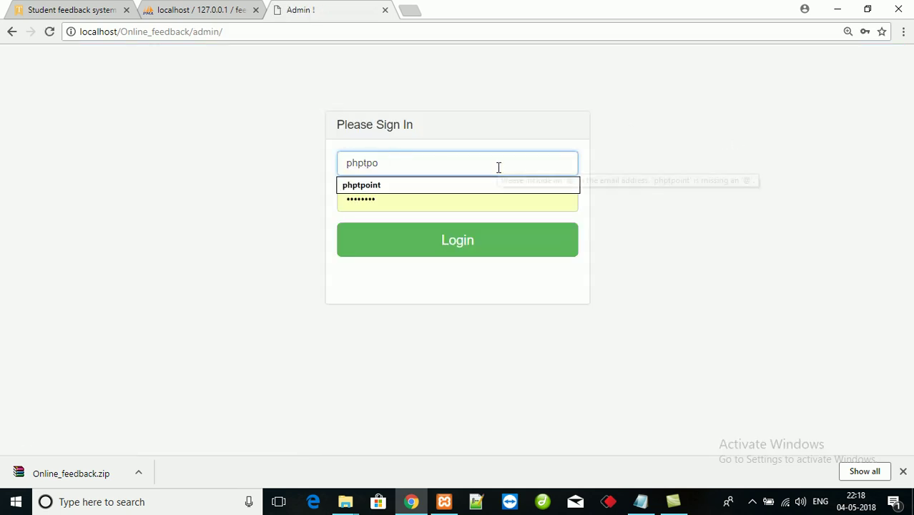
type("adm")
key("Down")
key("Tab")
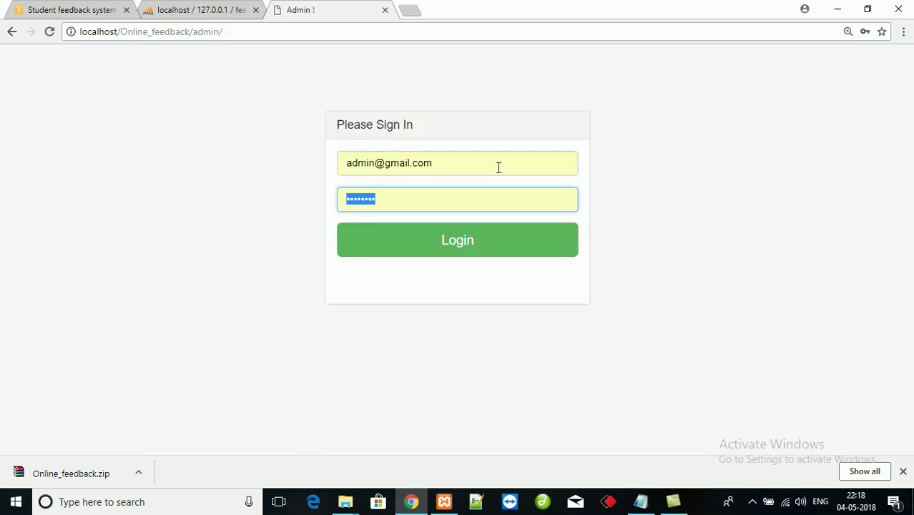
type("admin")
key("Return")
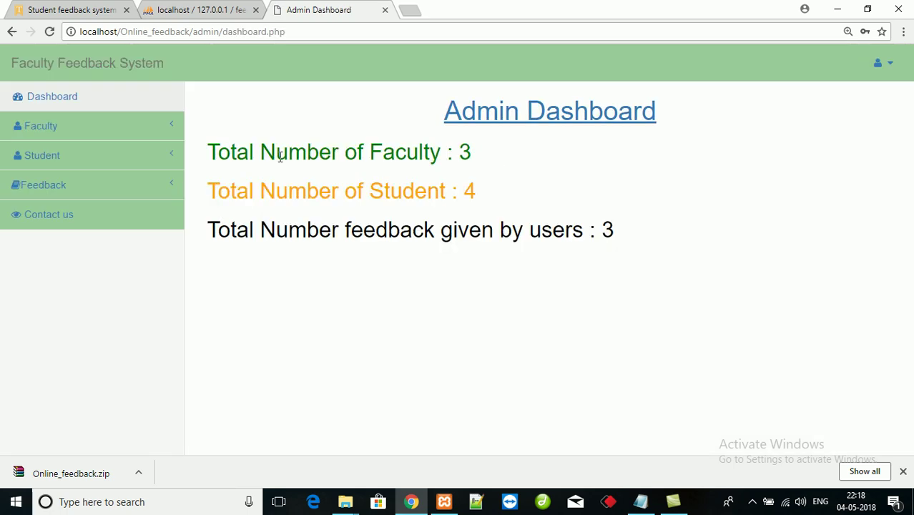
- View the Manage faculty list, then open the Add Faculty form
left_click(40, 126)
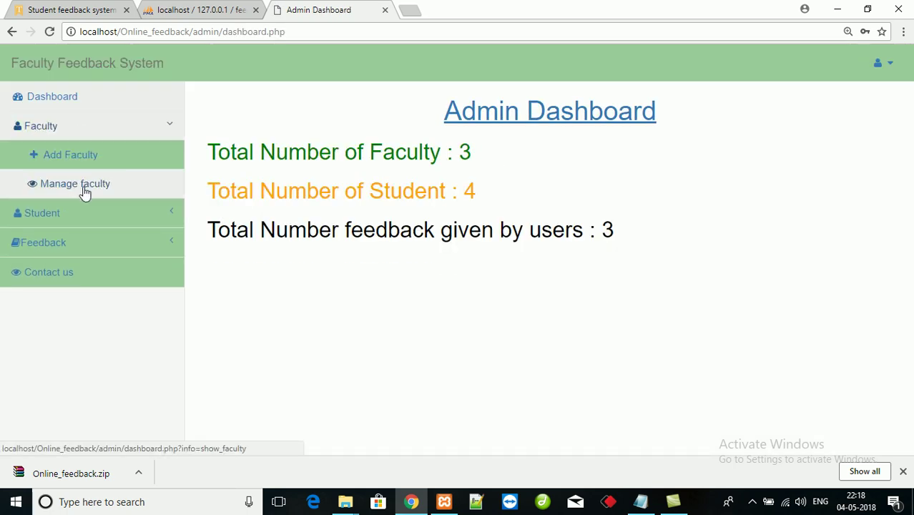
left_click(84, 190)
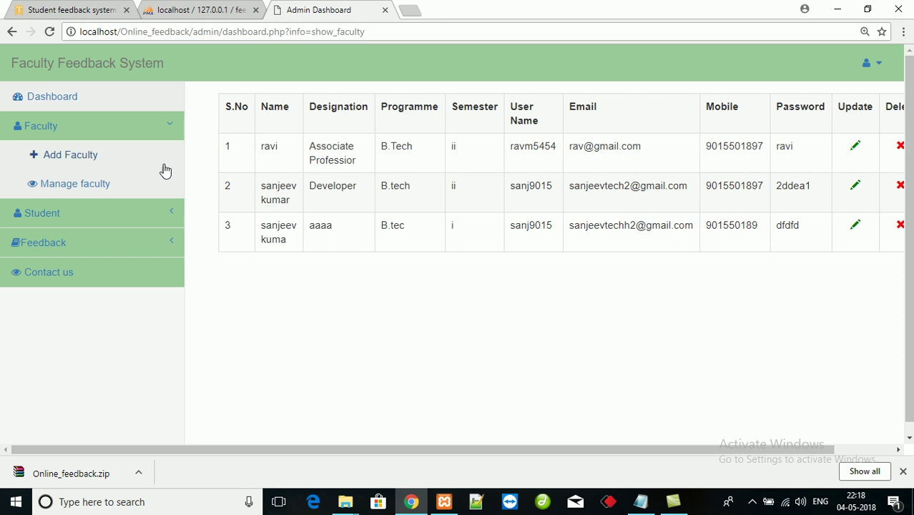
left_click(97, 159)
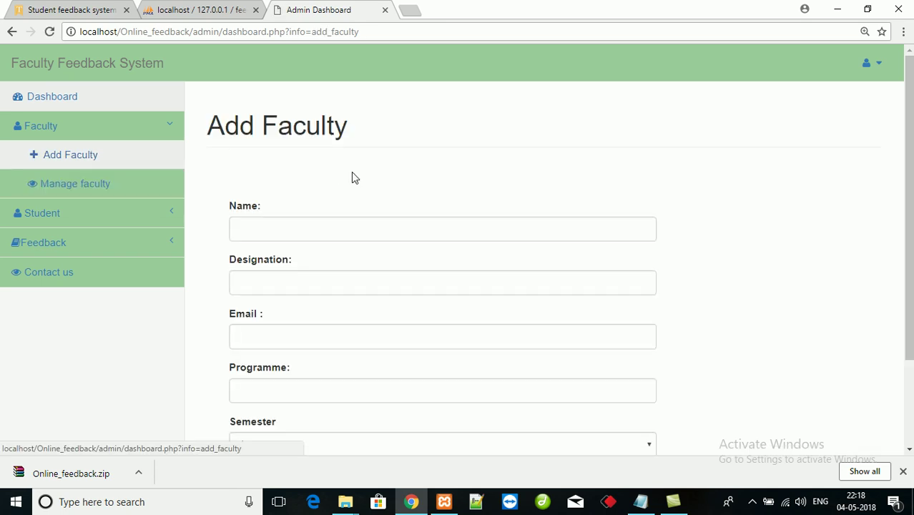
- Enter faculty name phptpoint, designation Developer and the faculty's Gmail email address
left_click(361, 231)
scroll(361, 231, "down", 1)
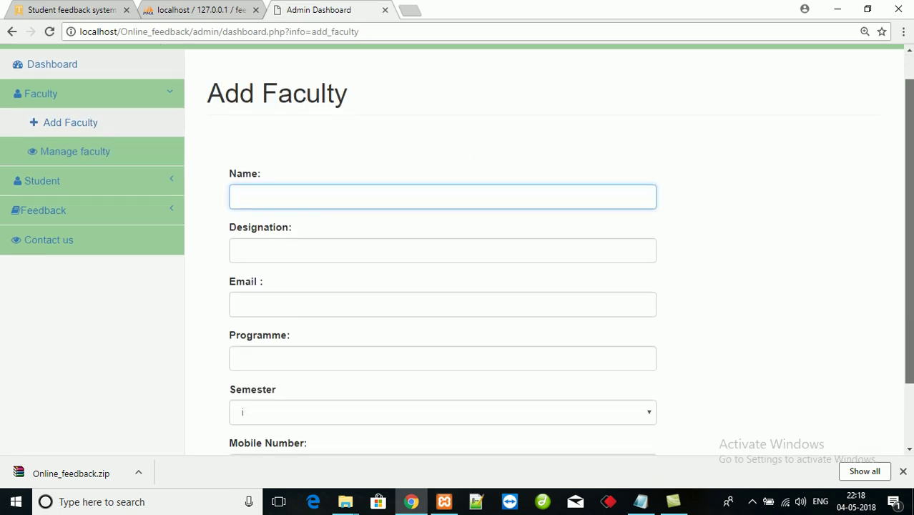
type("phptpoint")
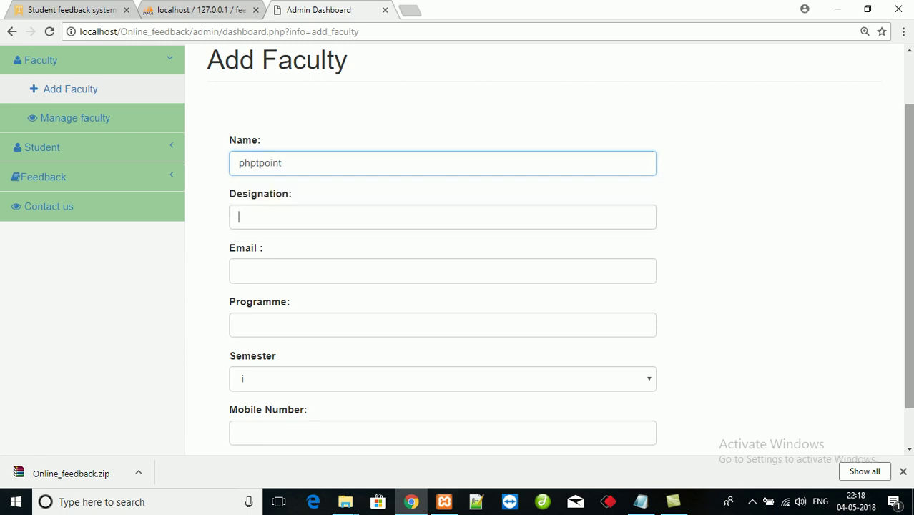
key("Tab")
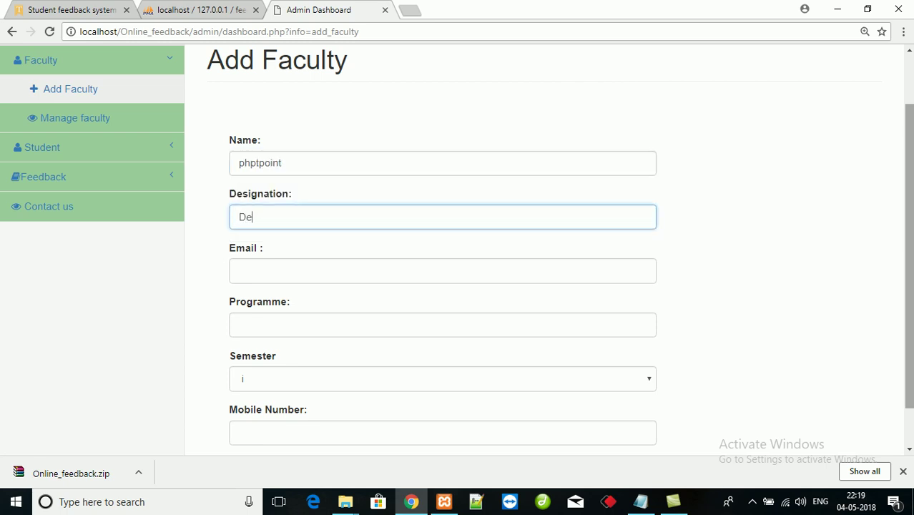
type("Developer")
key("Tab")
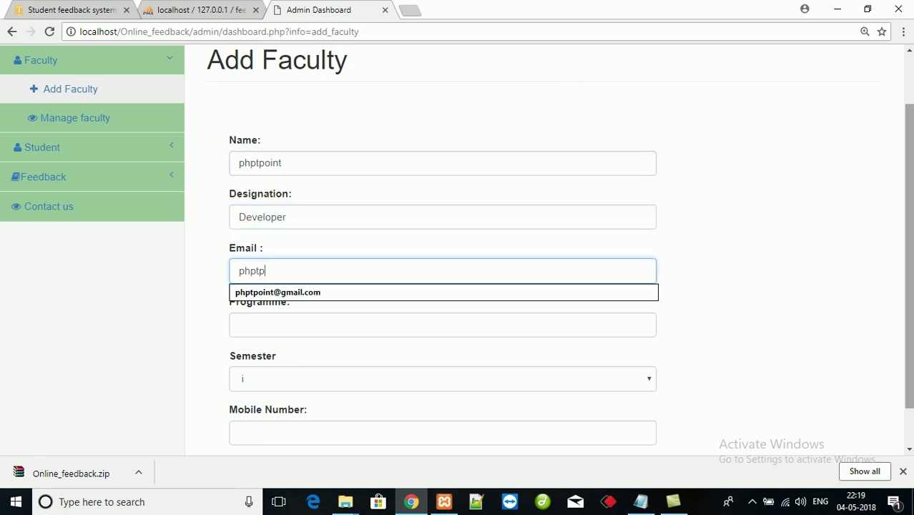
key("Tab")
key("shift+Tab")
key("End")
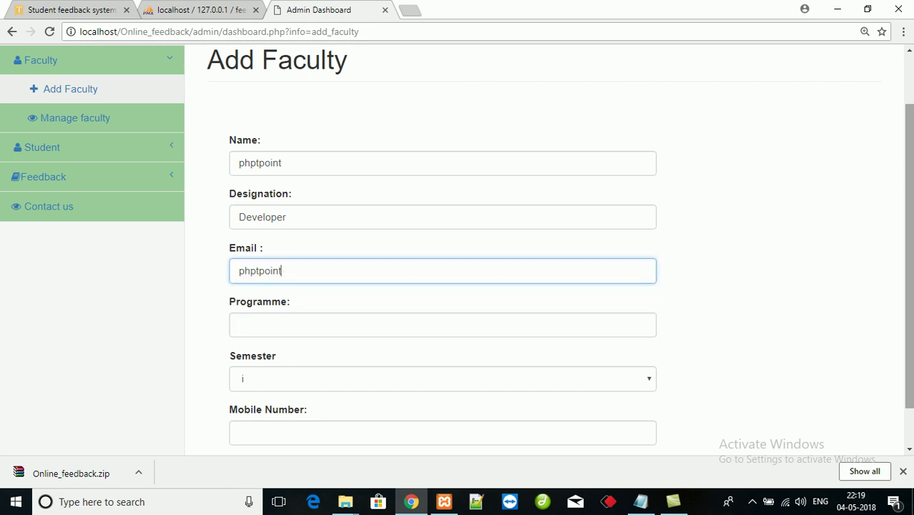
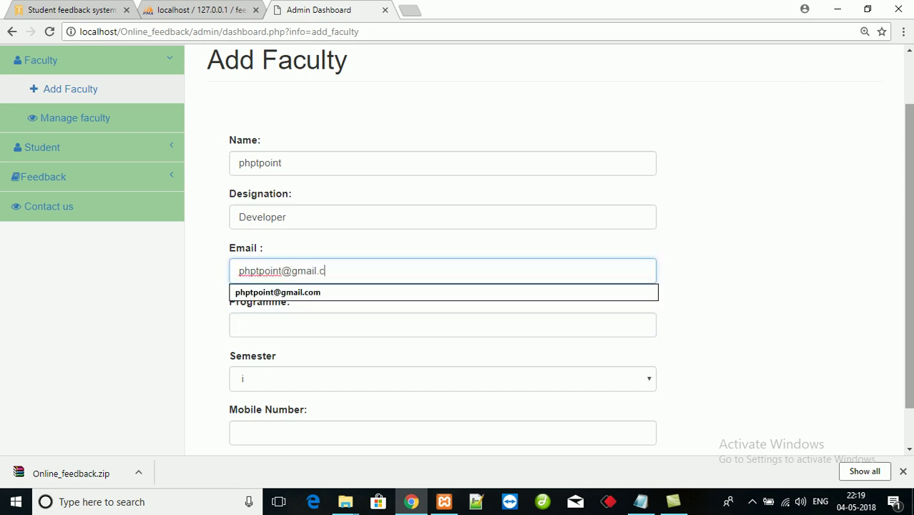
- Keep programme MCA and semester i, fill in the mobile number, and submit
key("Tab")
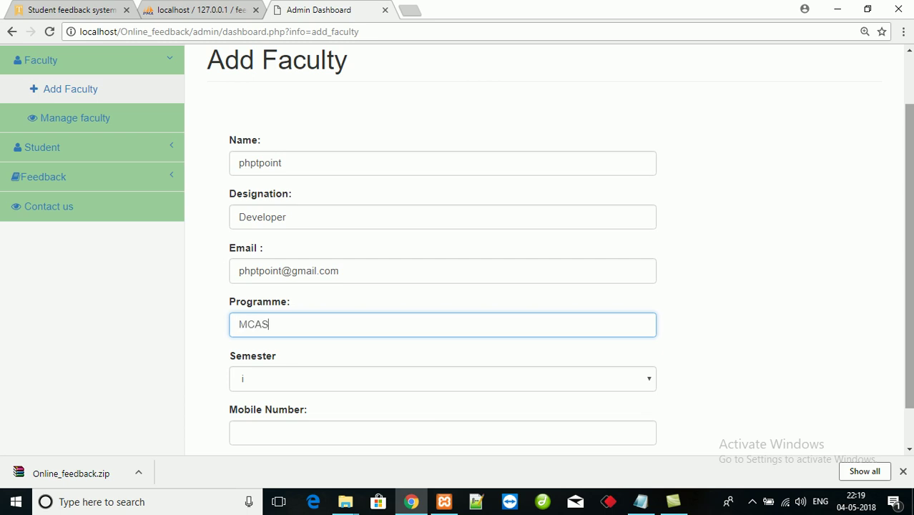
key("Tab")
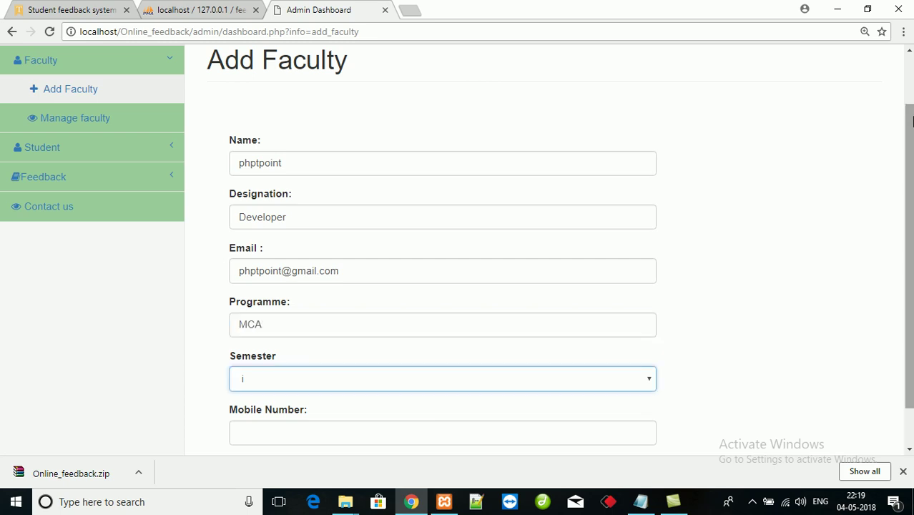
scroll(912, 121, "down", 1)
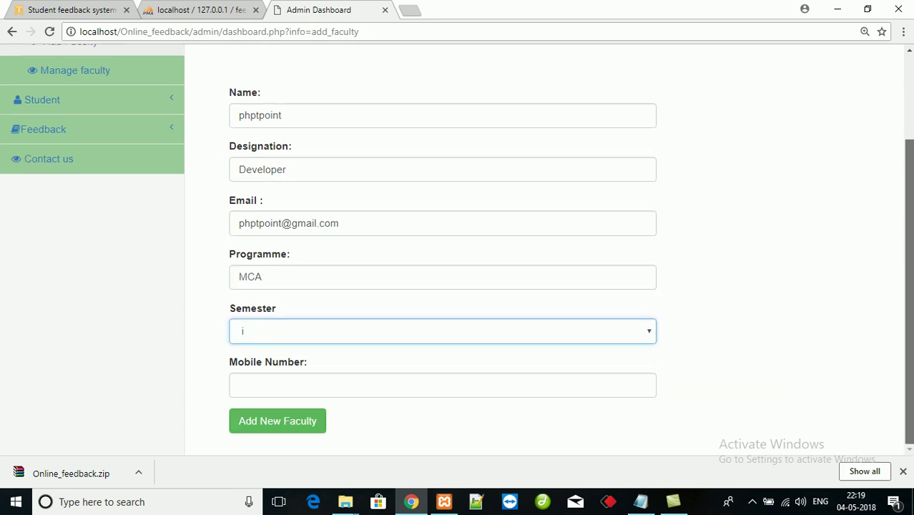
left_click(420, 383)
type("9")
key("Down")
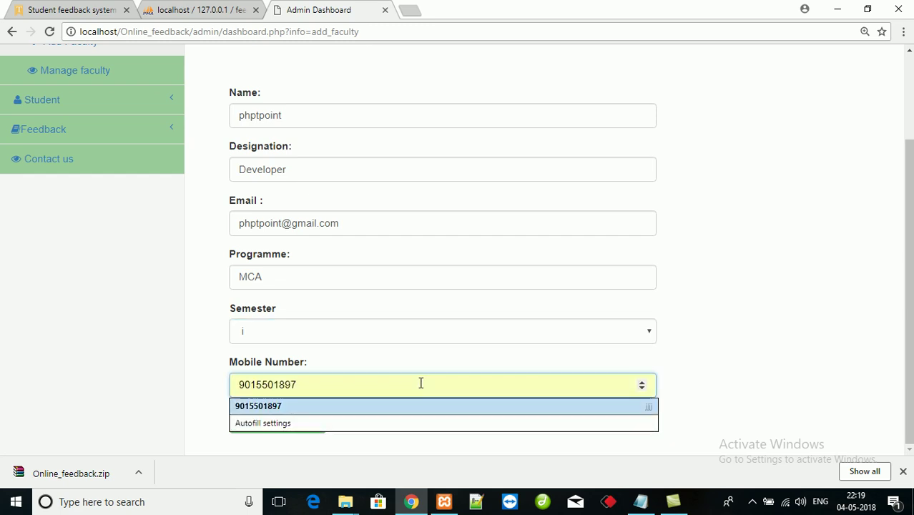
key("Return")
key("Return")
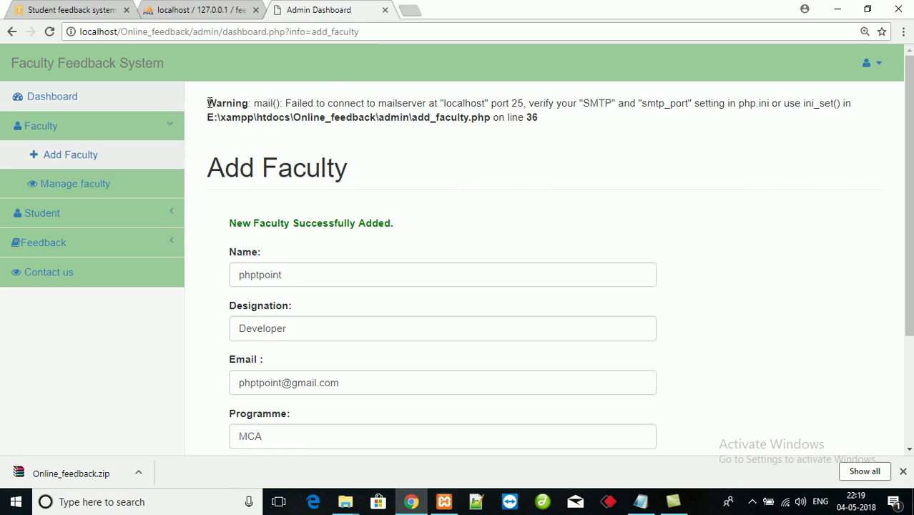
- Highlight the PHP mail warning and the success message on the result page
left_click_drag(208, 103, 591, 121)
left_click(601, 122)
left_click_drag(232, 229, 408, 227)
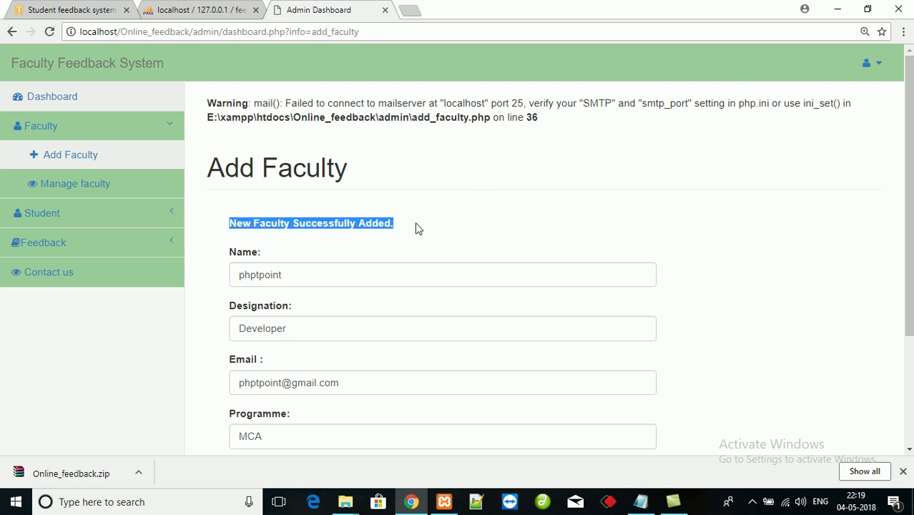
left_click(429, 153)
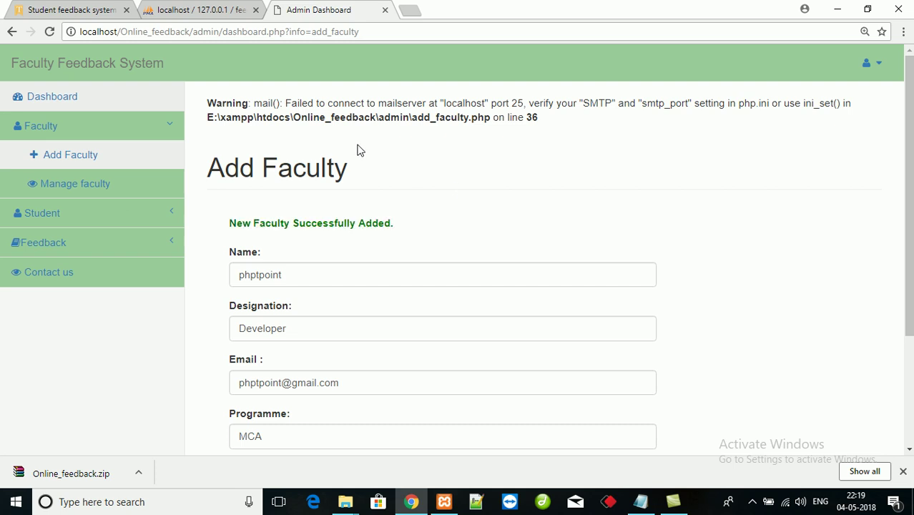
left_click_drag(255, 102, 585, 136)
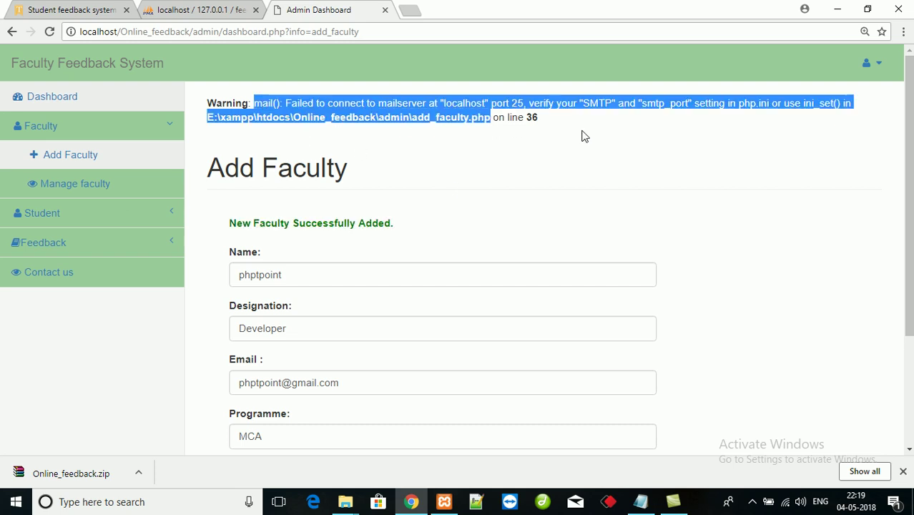
left_click(585, 136)
- View the faculty list and highlight the newly added faculty row
left_click(81, 187)
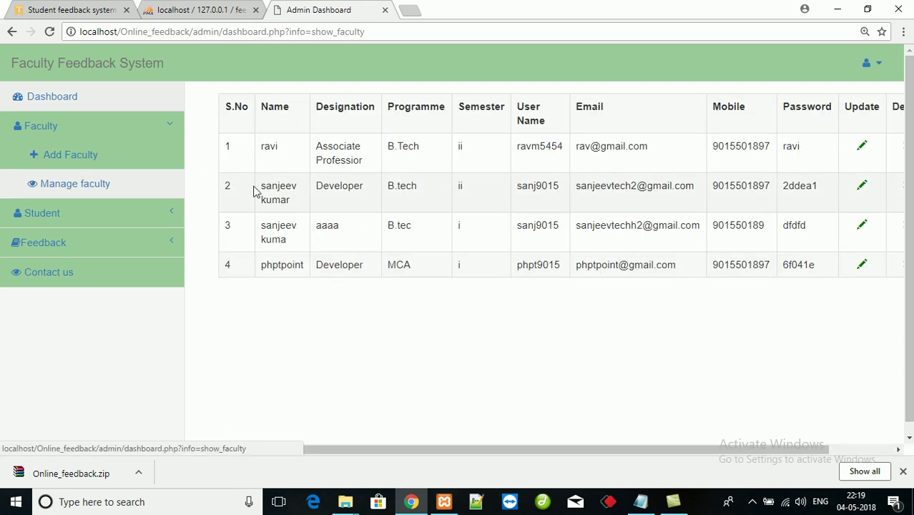
left_click_drag(272, 268, 761, 285)
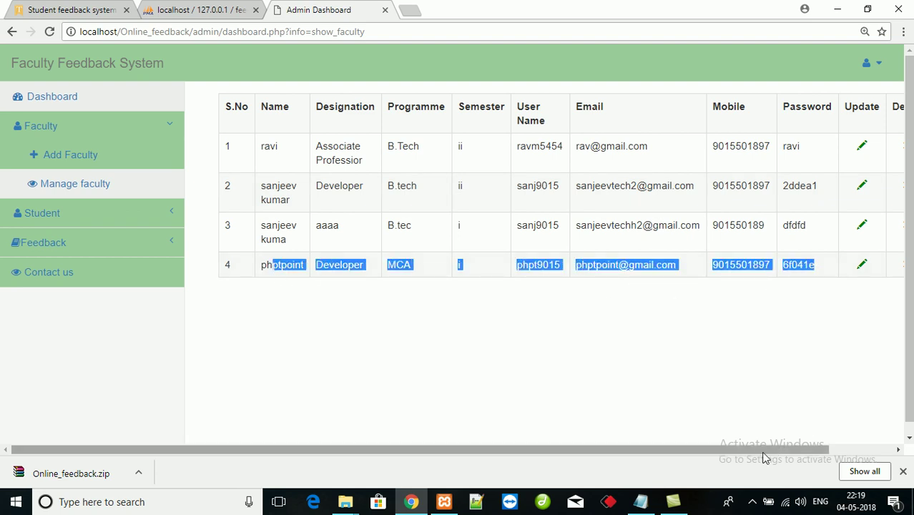
left_click_drag(761, 450, 824, 450)
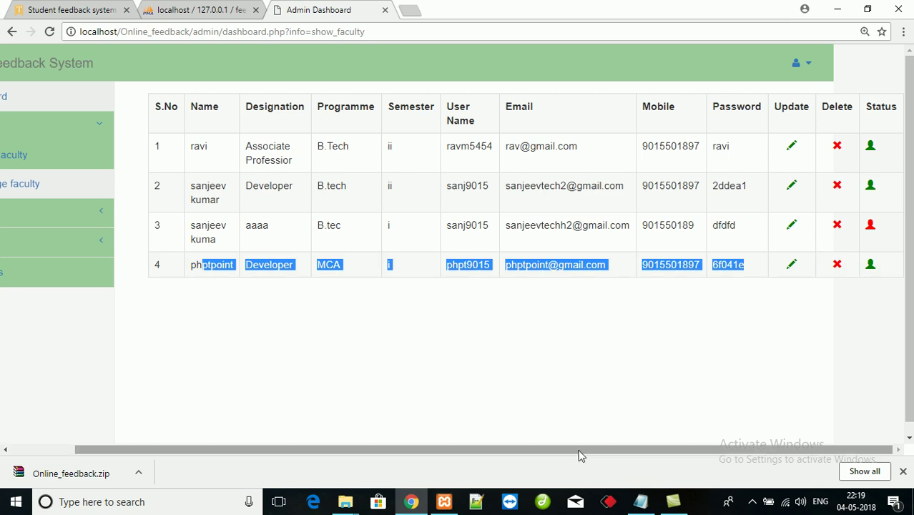
left_click_drag(581, 450, 362, 450)
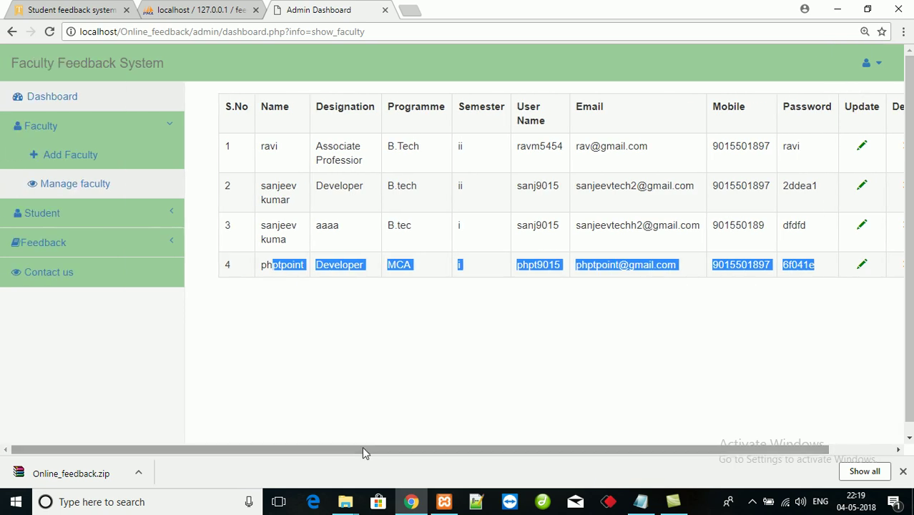
- Review the student list, submitted feedback, feedback average and Contact us messages
left_click(74, 216)
left_click(86, 186)
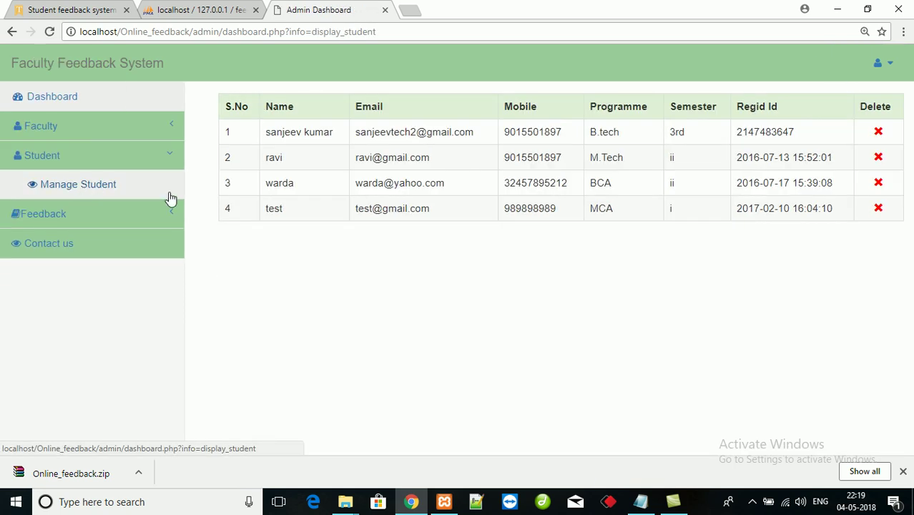
left_click(75, 221)
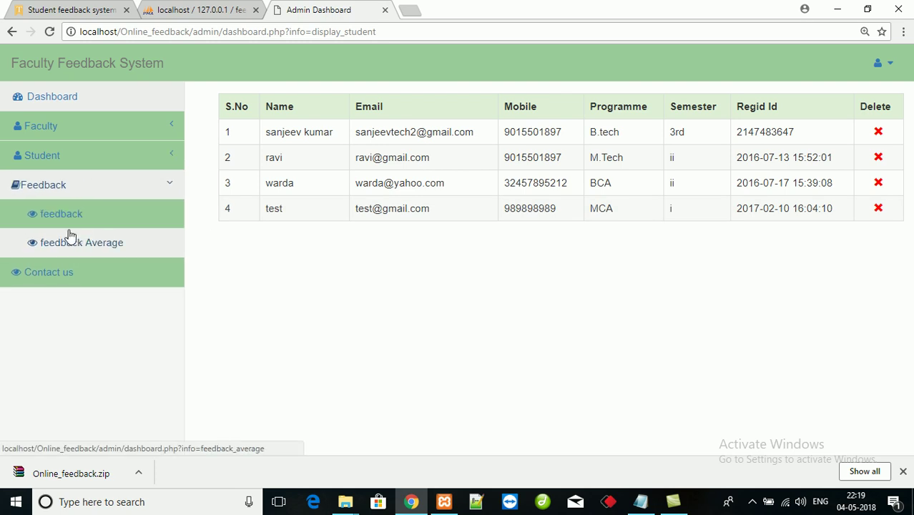
left_click(77, 219)
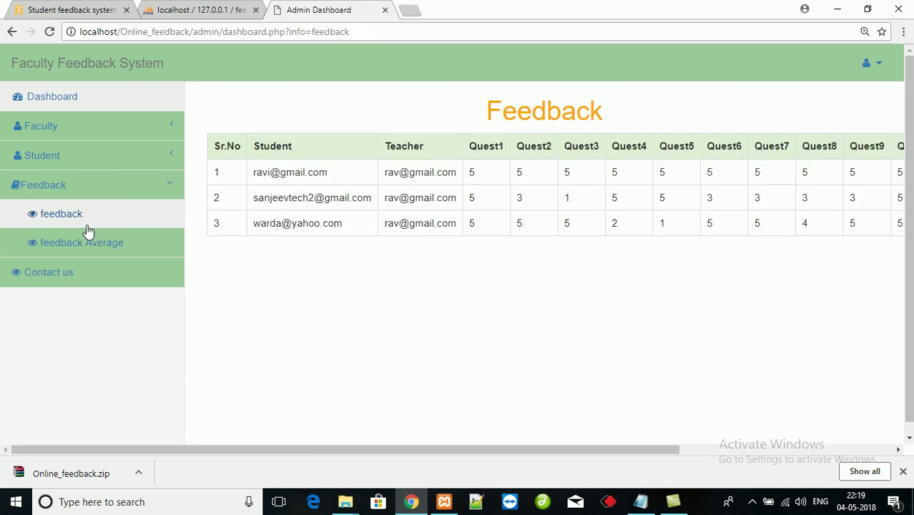
left_click(73, 247)
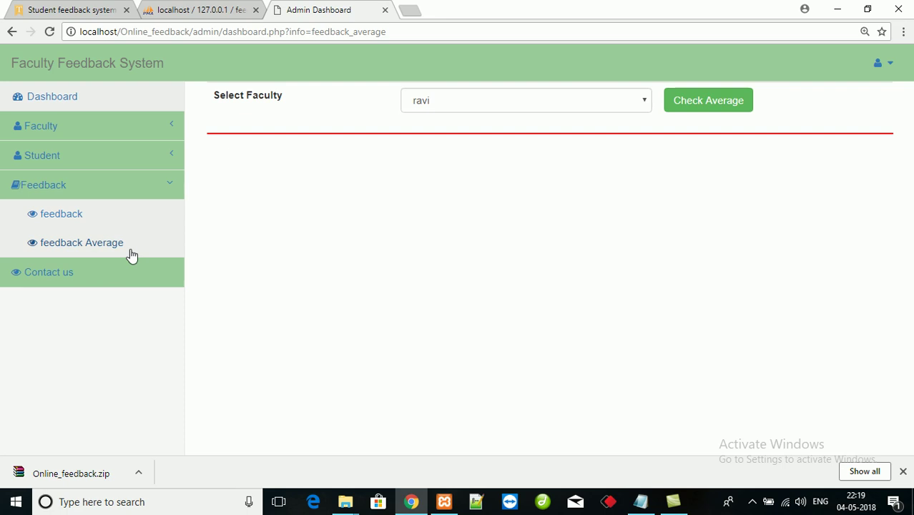
left_click(57, 278)
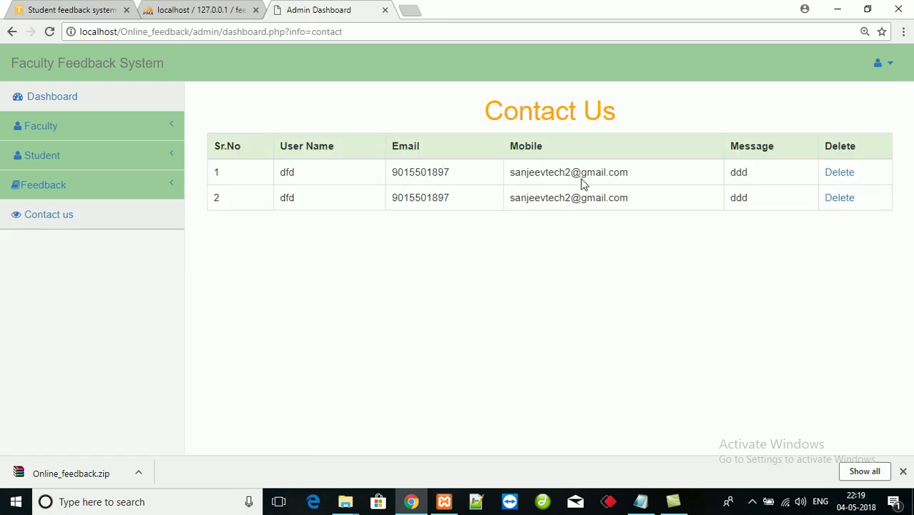
- Log out of the admin account and open the student login form
left_click(887, 64)
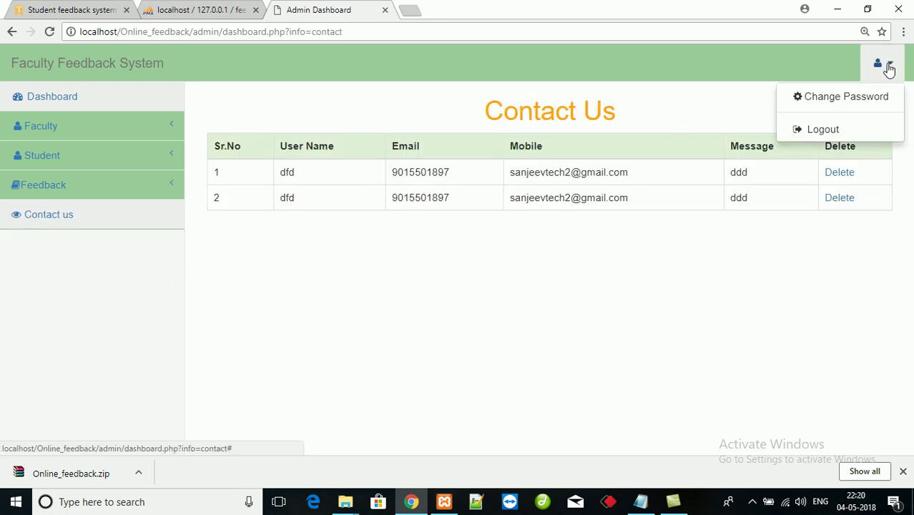
left_click(824, 130)
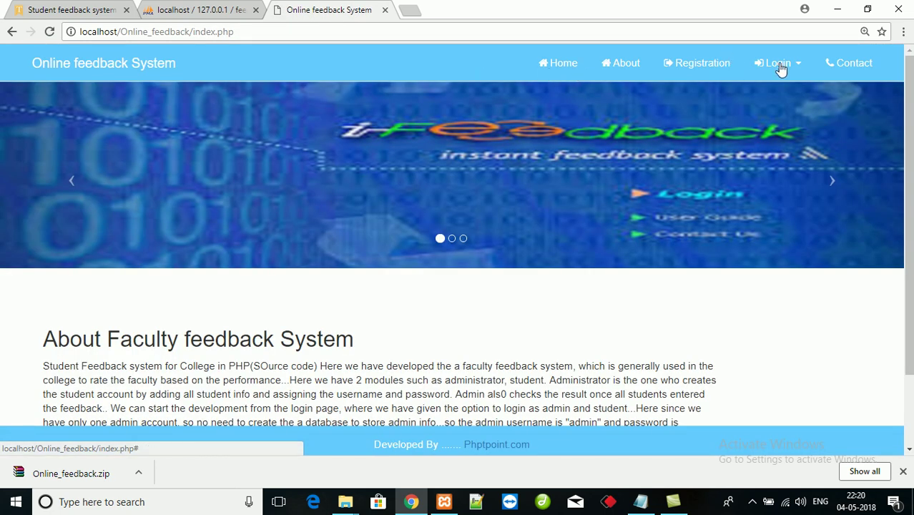
left_click(777, 66)
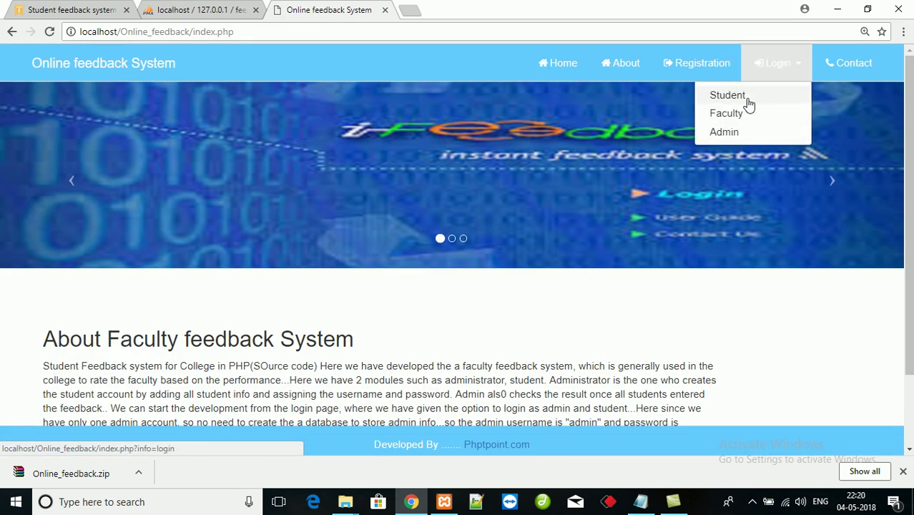
left_click(748, 104)
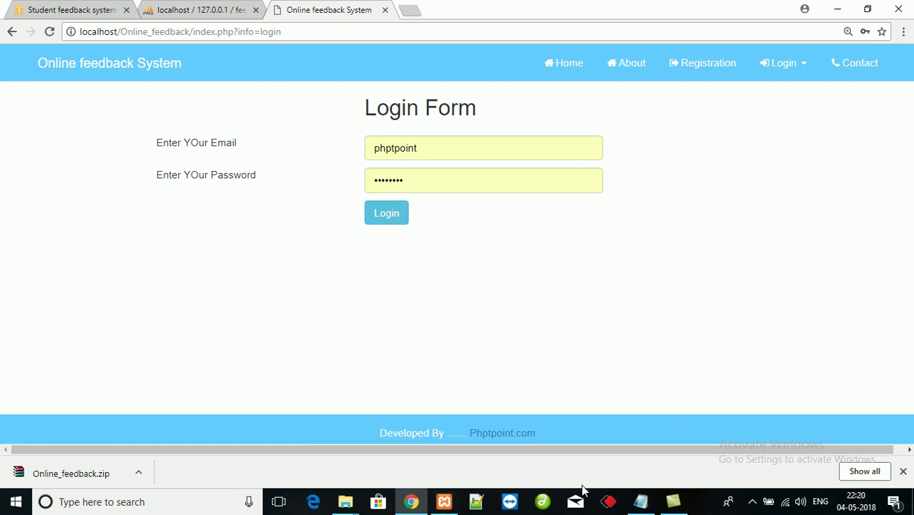
- Open the installation notes file in the Online_feedback folder, then return to the browser
mouse_move(346, 502)
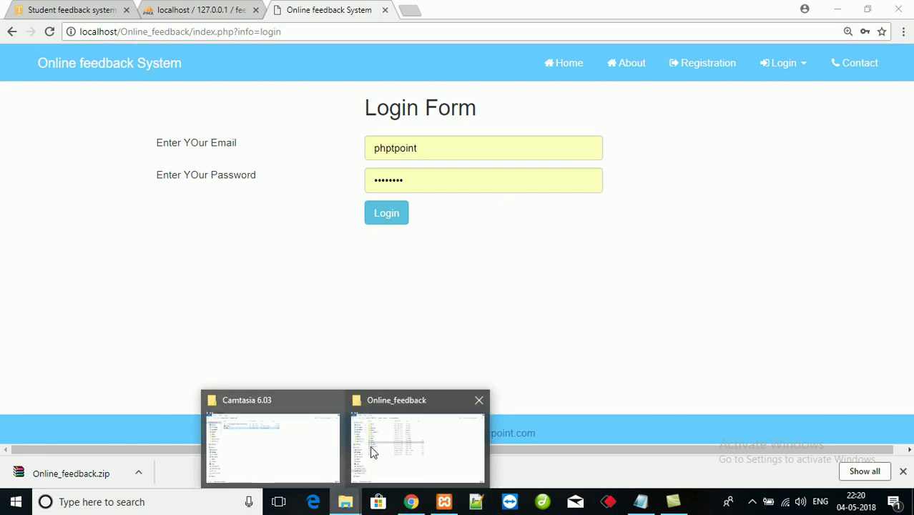
left_click(398, 451)
double_click(191, 268)
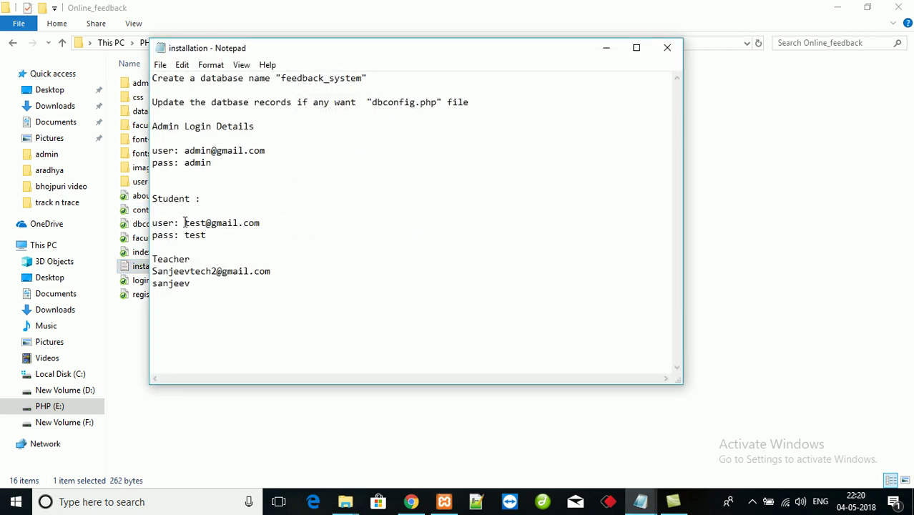
key("alt+Tab")
key("alt+Tab")
key("Tab")
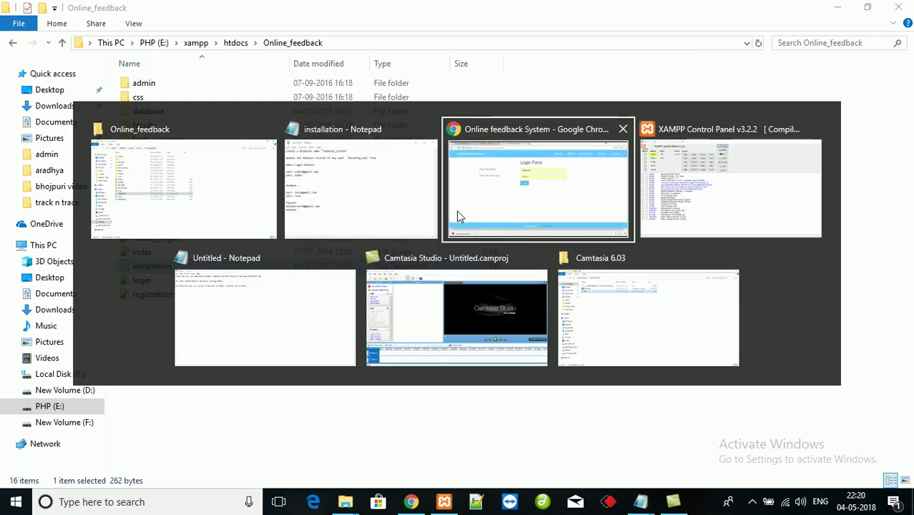
- Try signing in with a suggested student email and password, which is rejected
left_click(484, 146)
key("BackSpace")
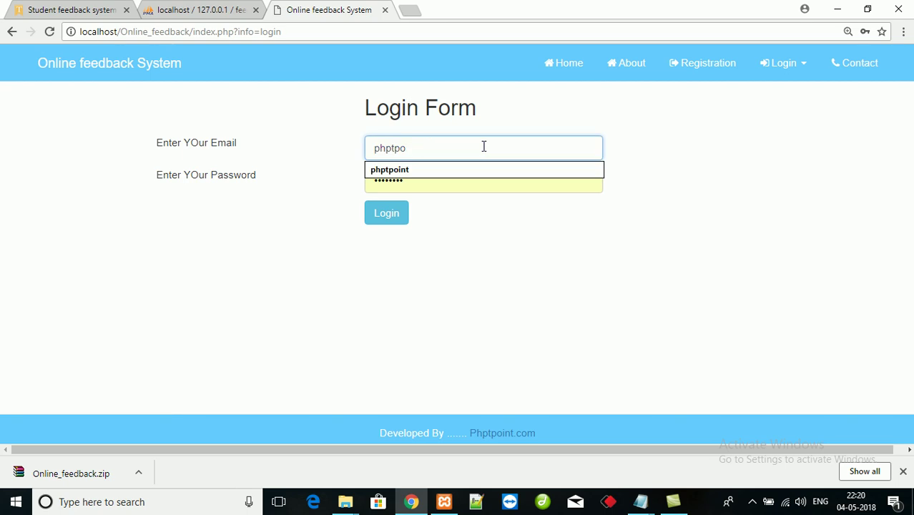
key("BackSpace")
key("BackSpace")
key("BackSpace")
key("BackSpace")
key("BackSpace")
key("BackSpace")
type("tes")
key("Down")
key("Return")
key("Tab")
type("1")
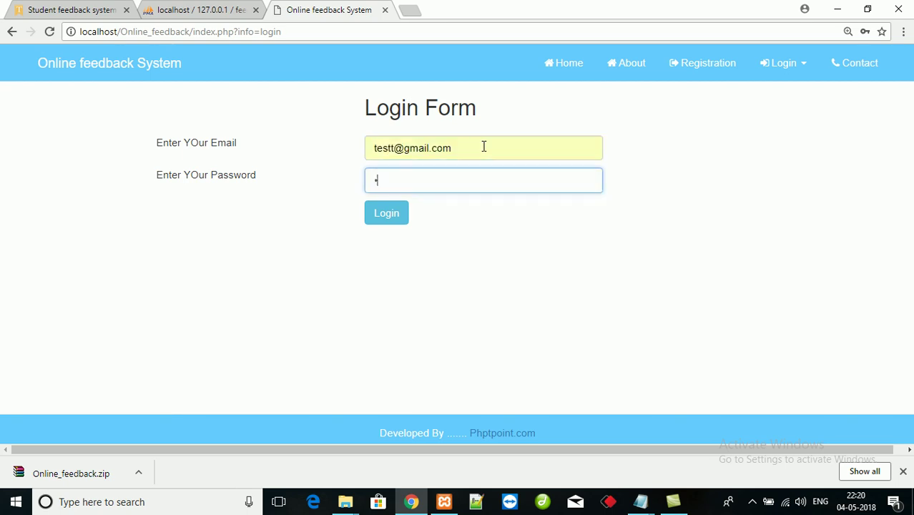
key("Return")
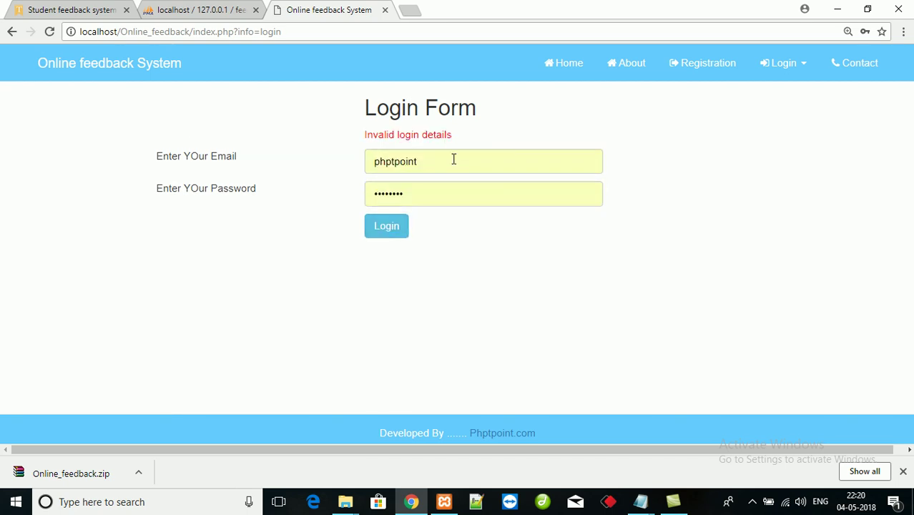
- Retype the student test account email, enter the password, and sign in
left_click(454, 158)
key("BackSpace")
key("BackSpace")
key("BackSpace")
key("BackSpace")
key("BackSpace")
type("tes")
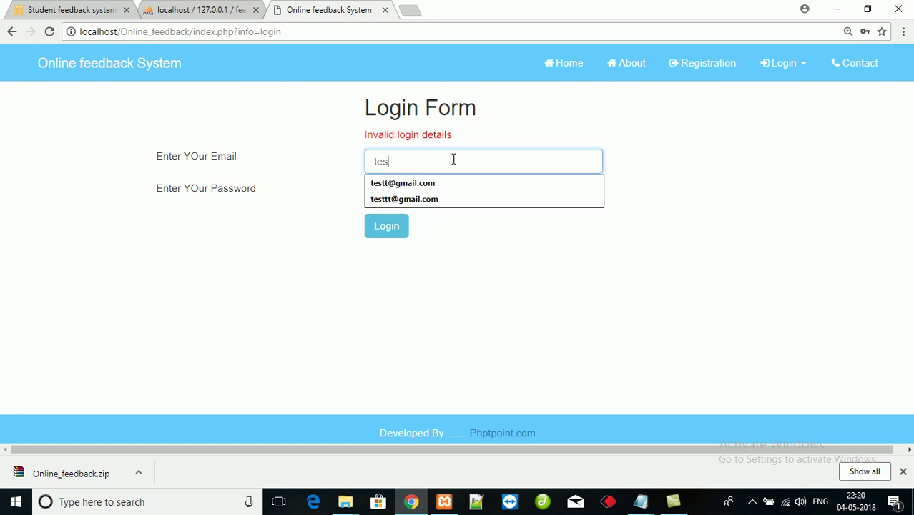
key("Down")
key("Down")
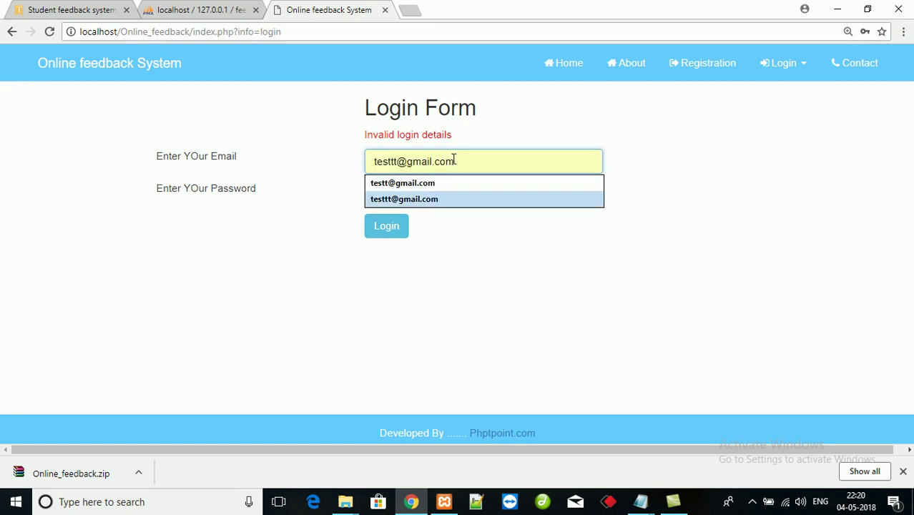
key("BackSpace")
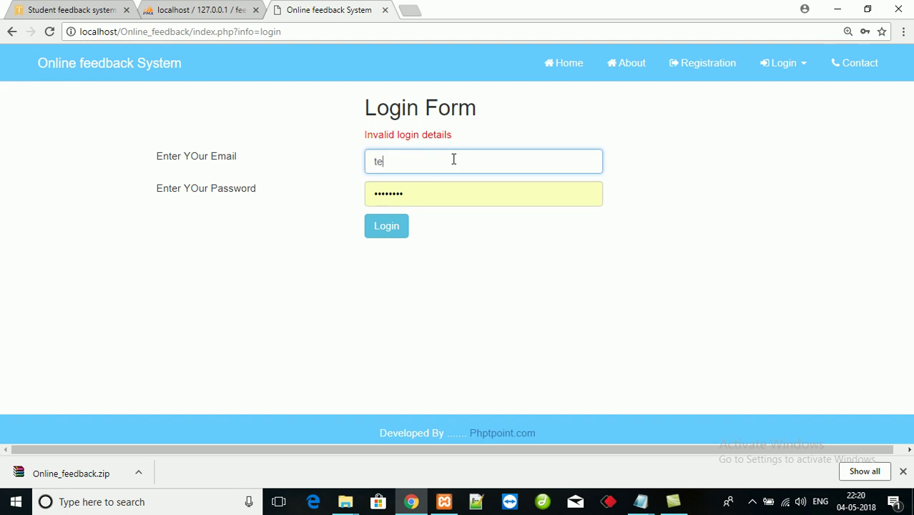
type("st")
key("Return")
type("@gmail.com")
key("Tab")
type("1")
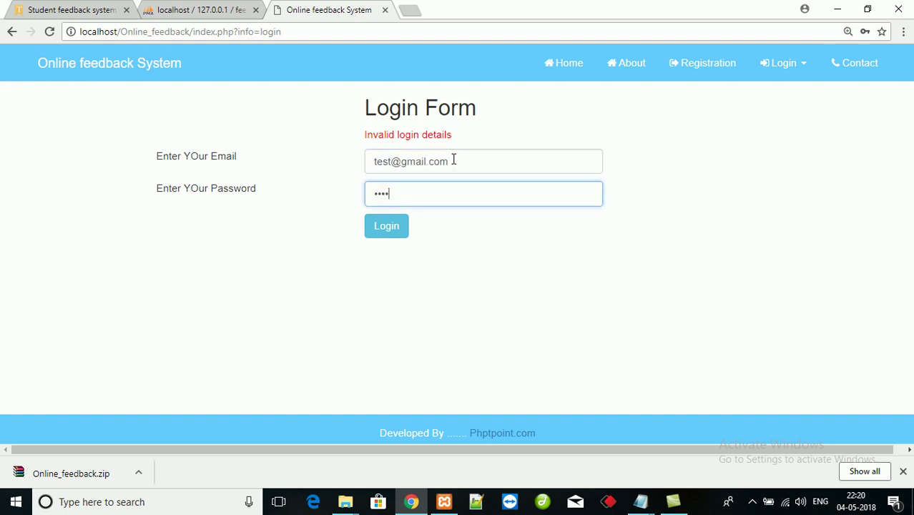
key("Return")
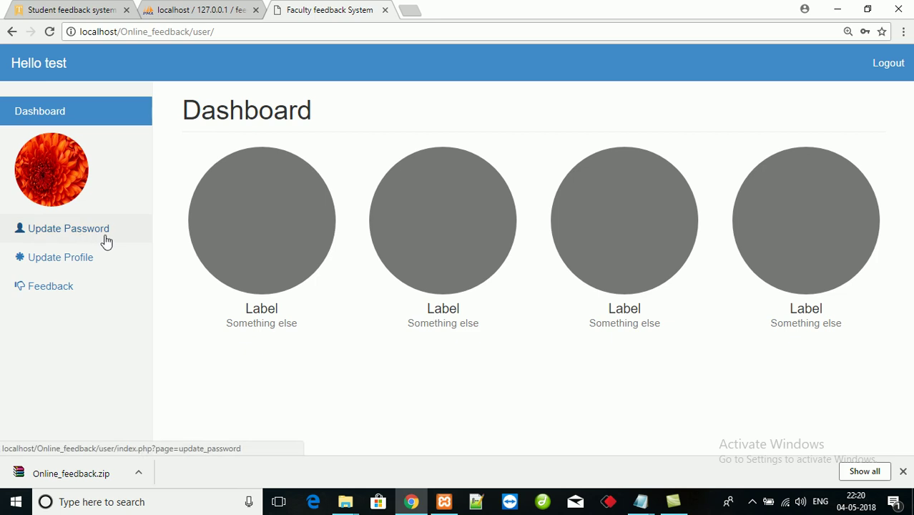
- View the student's Update Password and Update Profile pages, then bring up the Feedback form
left_click(106, 242)
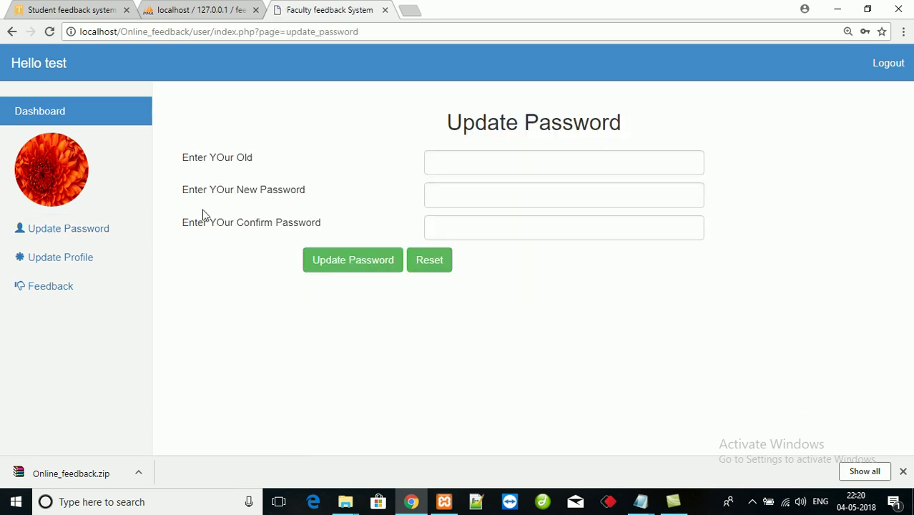
left_click(83, 264)
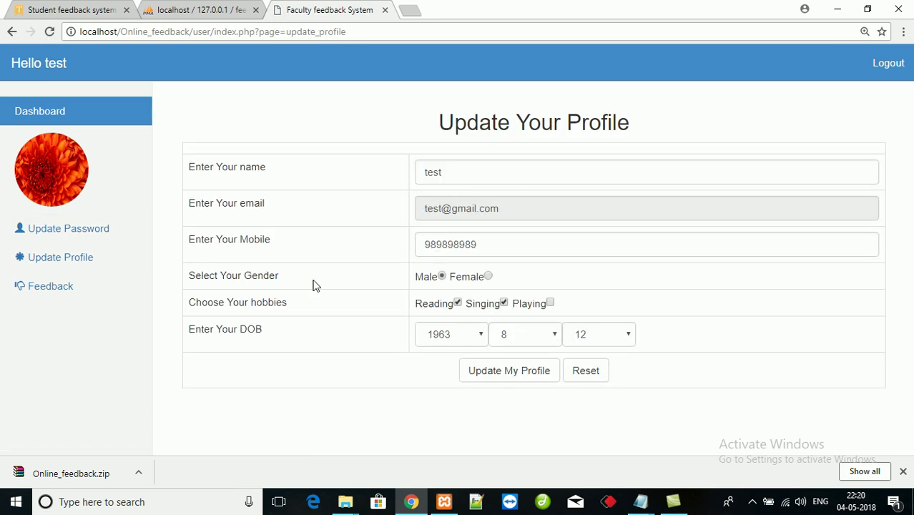
left_click(42, 290)
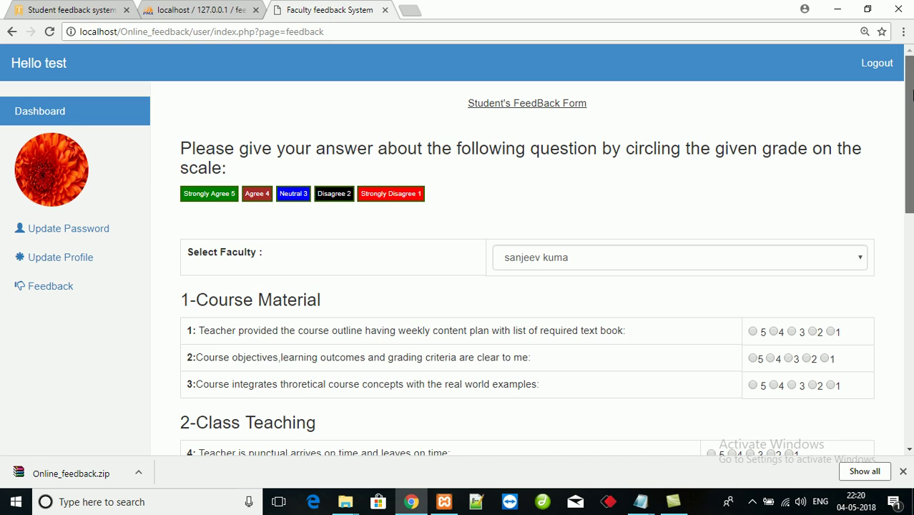
- Select phptpoint as the faculty in the Select Faculty dropdown
scroll(909, 179, "down", 2)
left_click(667, 130)
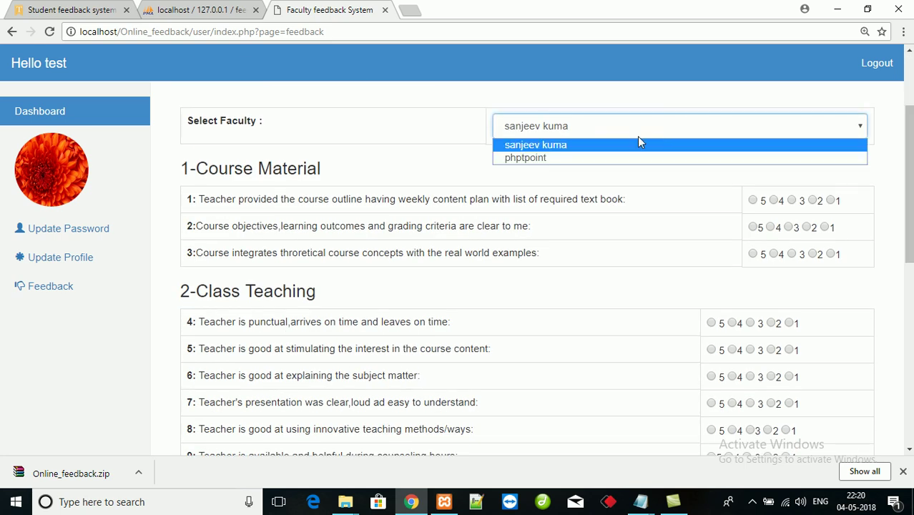
left_click(581, 158)
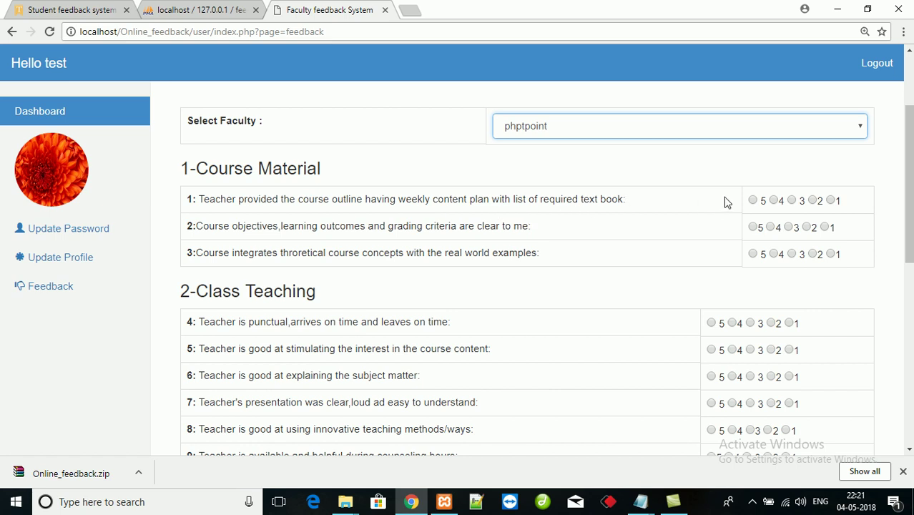
- Rate questions 1–10, including Q1 and Q4 at 5, Q7–Q9 at 3, Q10 at 4
left_click(754, 201)
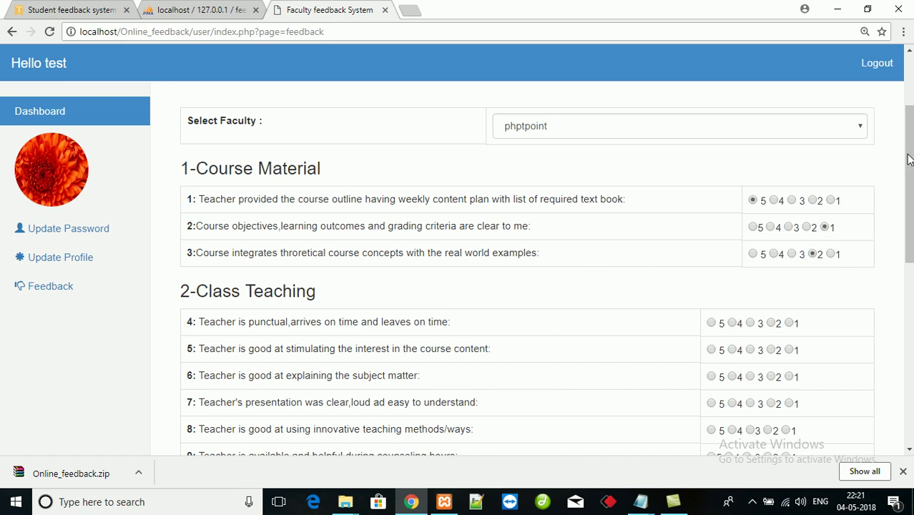
left_click_drag(909, 159, 909, 203)
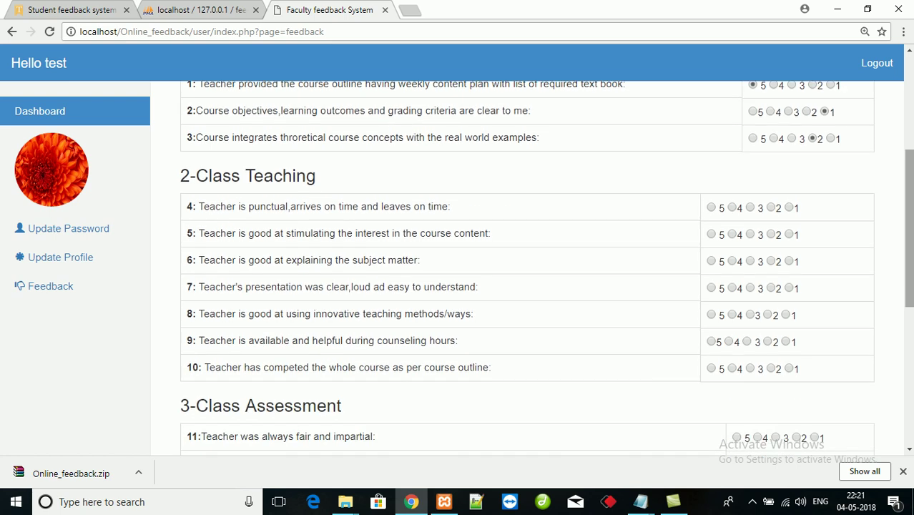
left_click(712, 208)
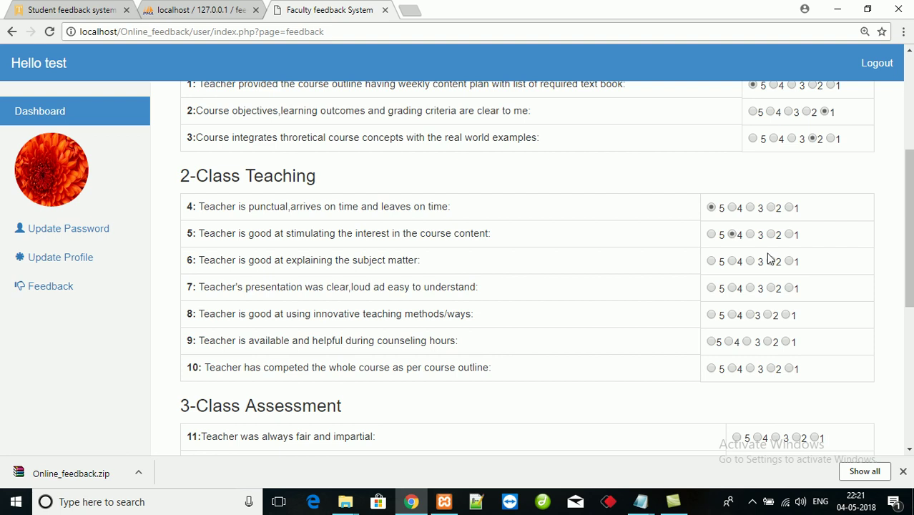
left_click(750, 289)
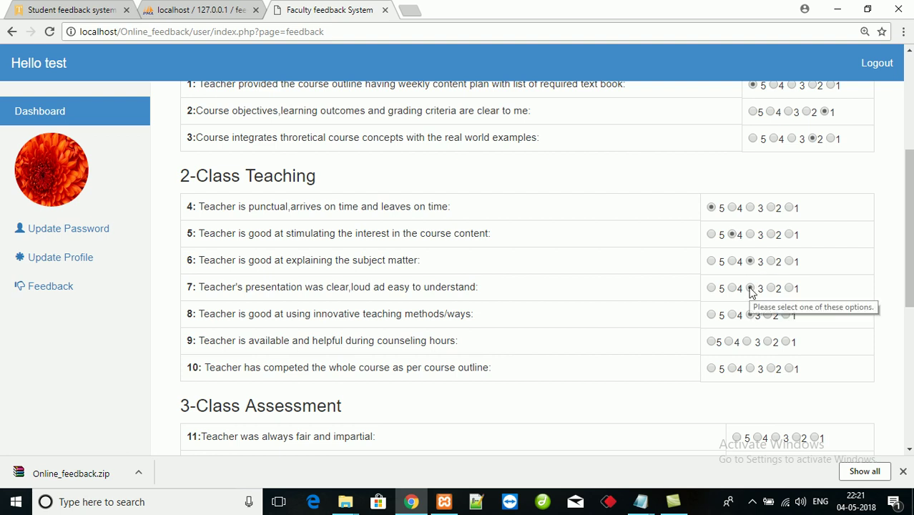
left_click(751, 315)
left_click(748, 343)
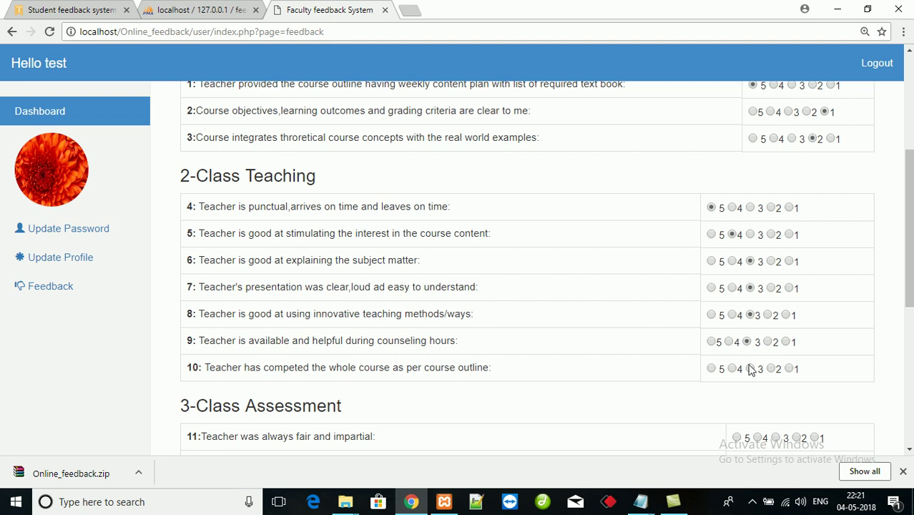
left_click(751, 369)
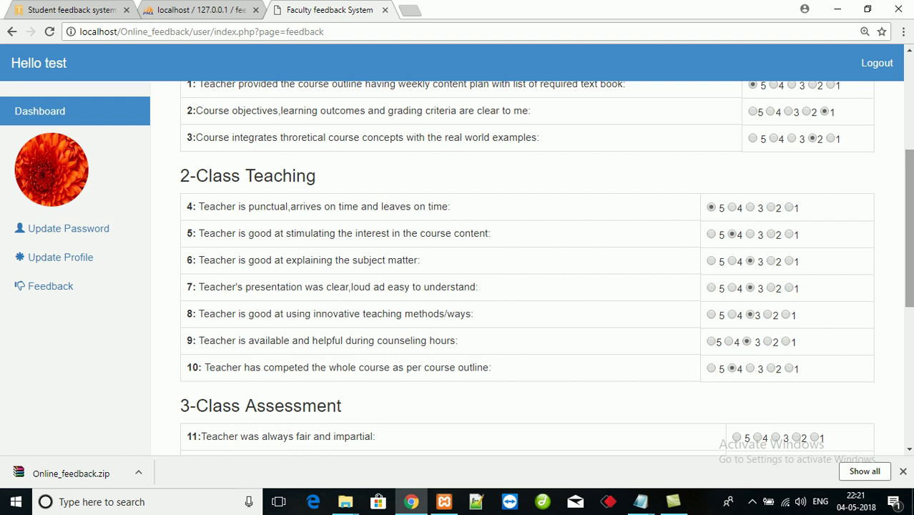
- Rate questions 11 and 12 with a 5
scroll(909, 229, "down", 3)
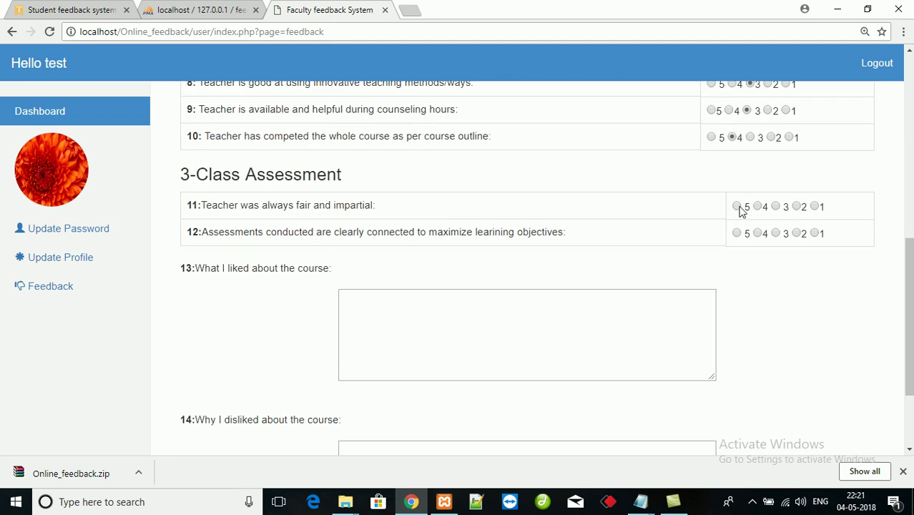
left_click(737, 207)
left_click(738, 234)
- Enter 'cleary explained' as what was liked and submit the feedback form
left_click(553, 325)
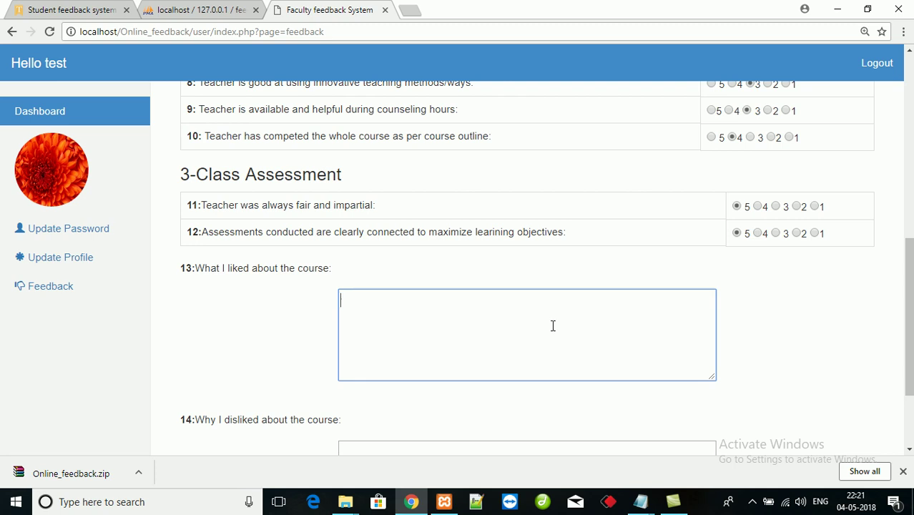
type("cleary ex")
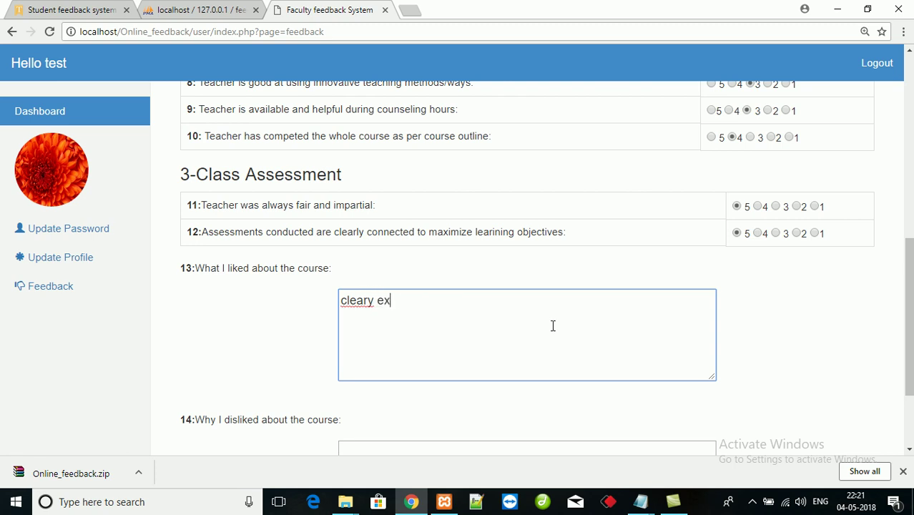
type("plained")
key("Tab")
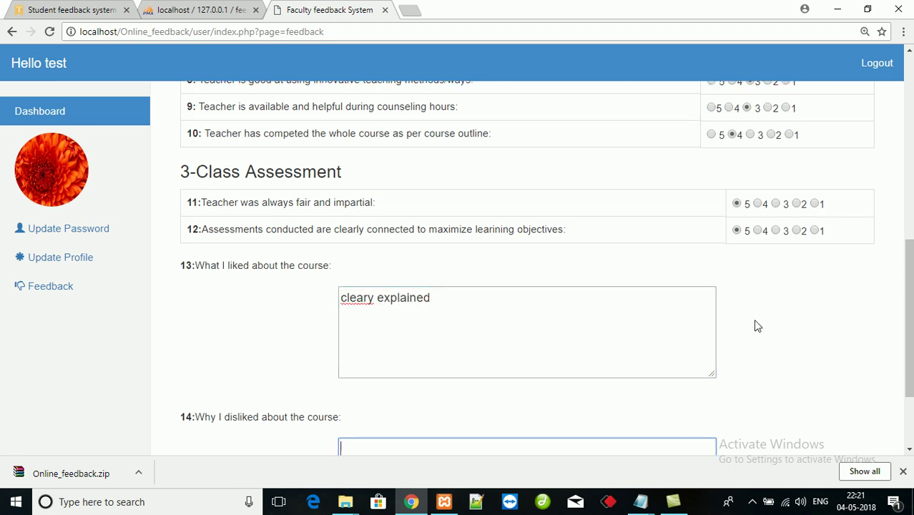
scroll(527, 286, "down", 2)
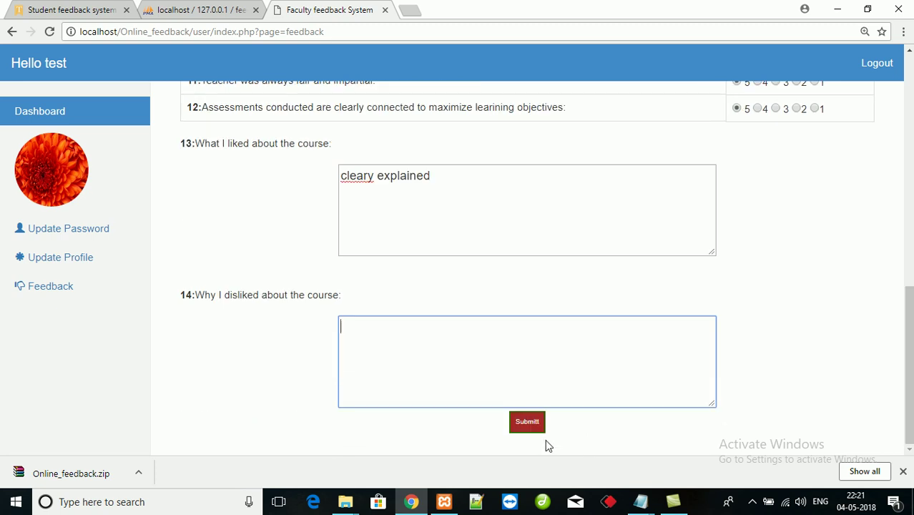
left_click(526, 423)
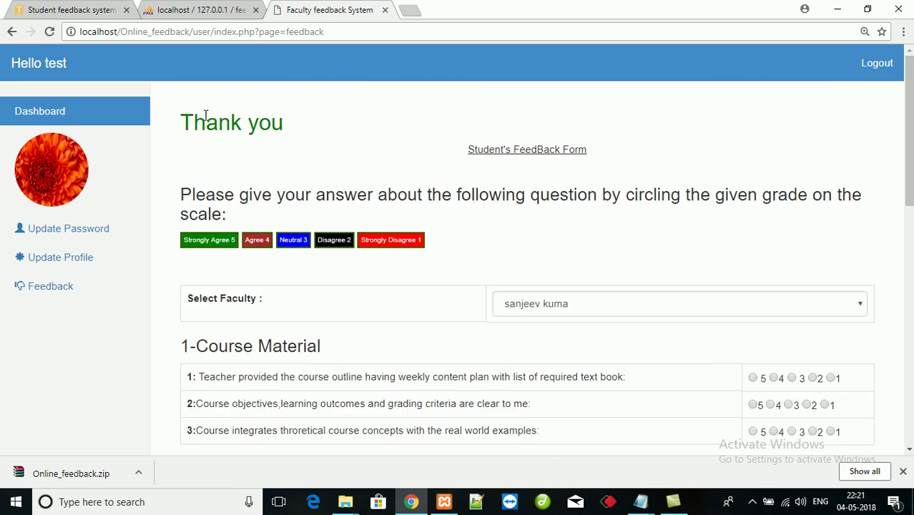
- Log out of the student account and open the Faculty login form
left_click_drag(181, 122, 328, 129)
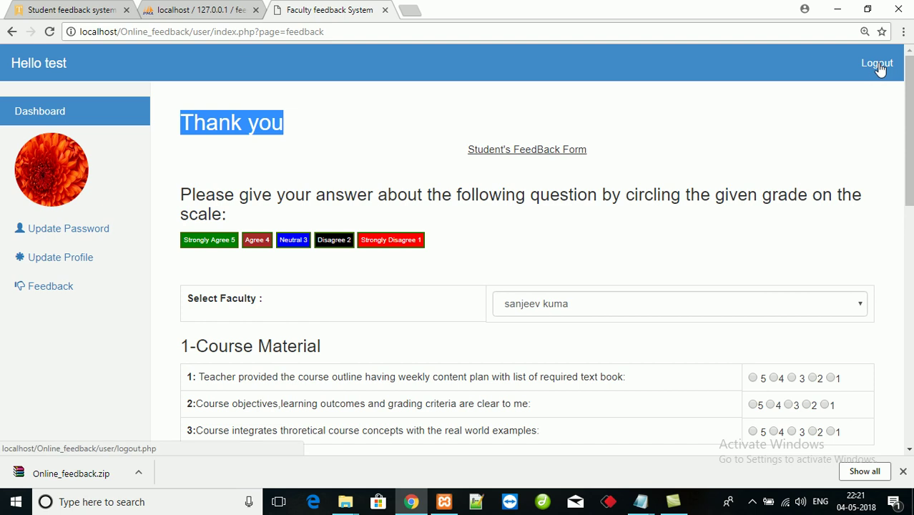
left_click(878, 63)
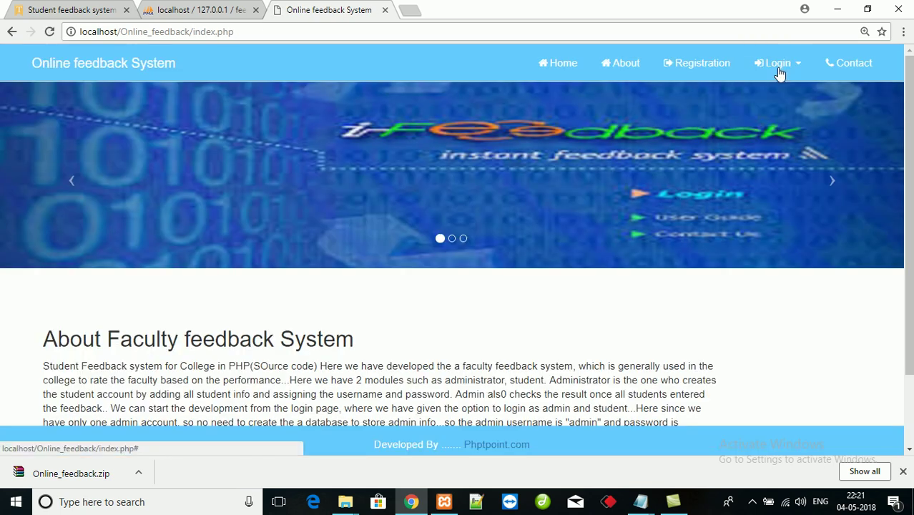
left_click(783, 73)
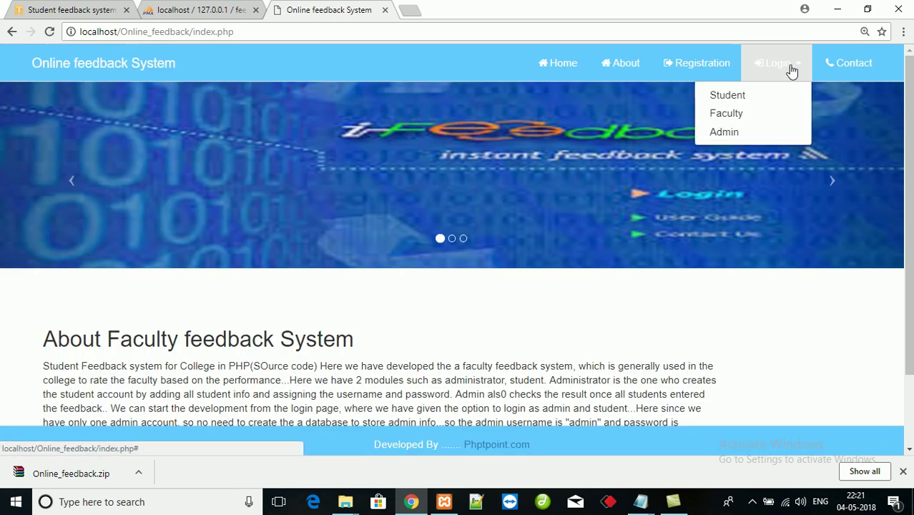
left_click(734, 113)
- Enter a faculty email and password and submit; the login is rejected as invalid
left_click(501, 173)
key("BackSpace")
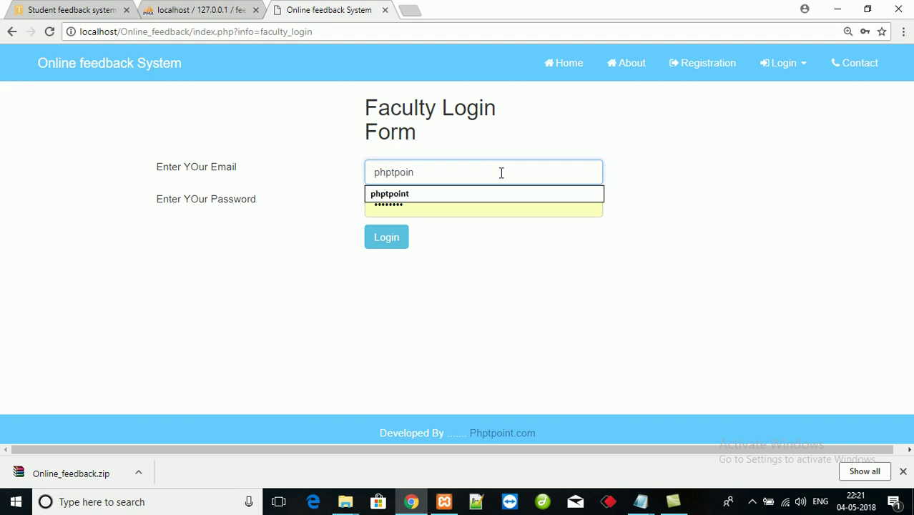
type("t@gmail.clom")
key("Tab")
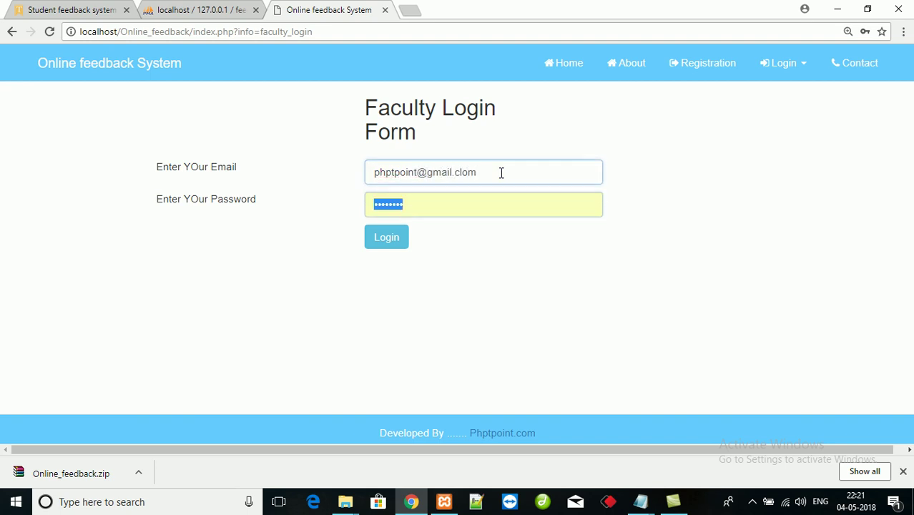
left_click(500, 173)
key("BackSpace")
key("BackSpace")
key("BackSpace")
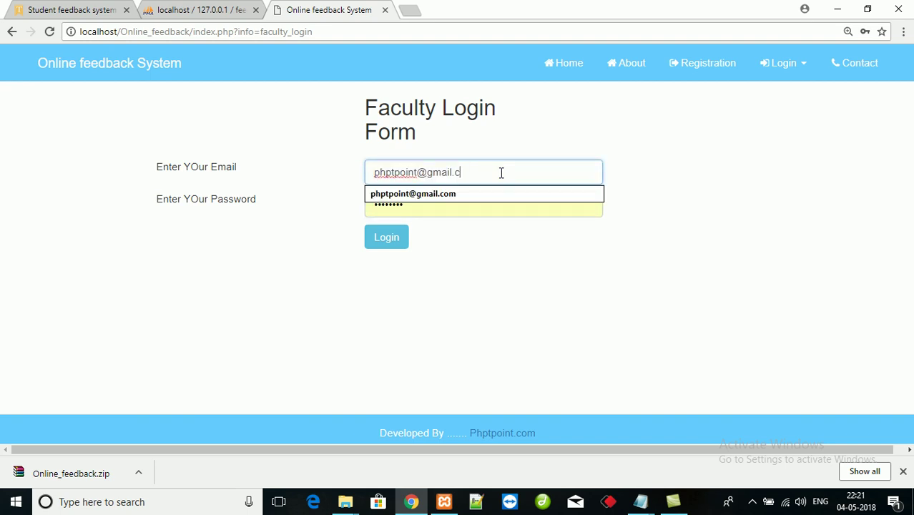
type("om")
key("Tab")
type("123")
key("Return")
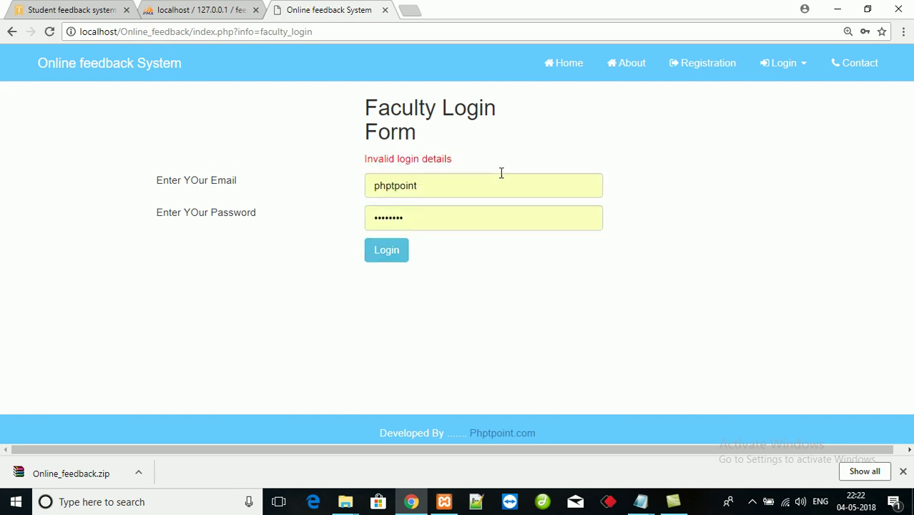
- Inspect the faculty table's stored email values in phpMyAdmin
left_click(195, 9)
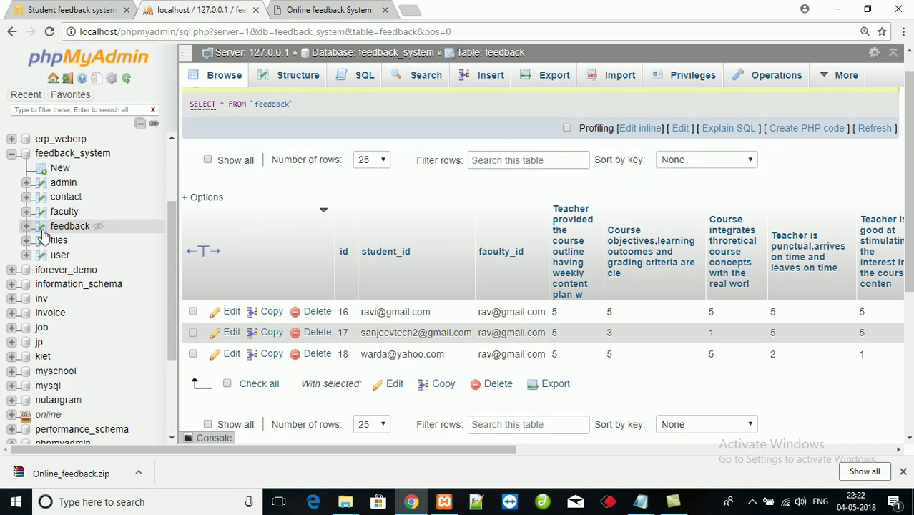
left_click(64, 211)
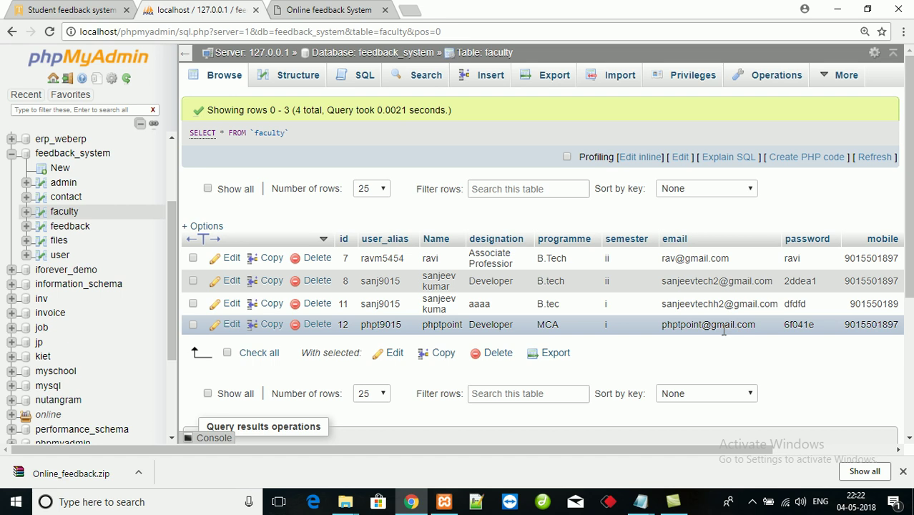
double_click(708, 261)
key("ctrl+c")
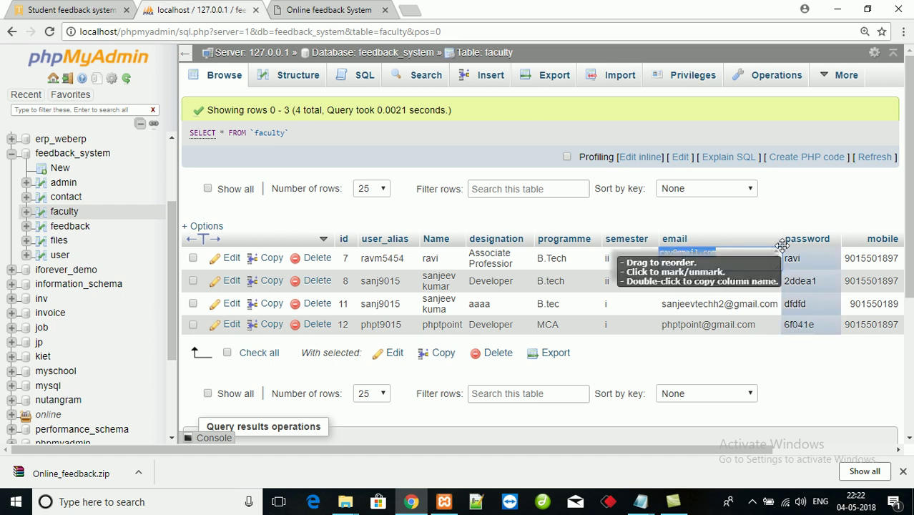
- Return to the Faculty Login Form and clear the rejected email
left_click(330, 9)
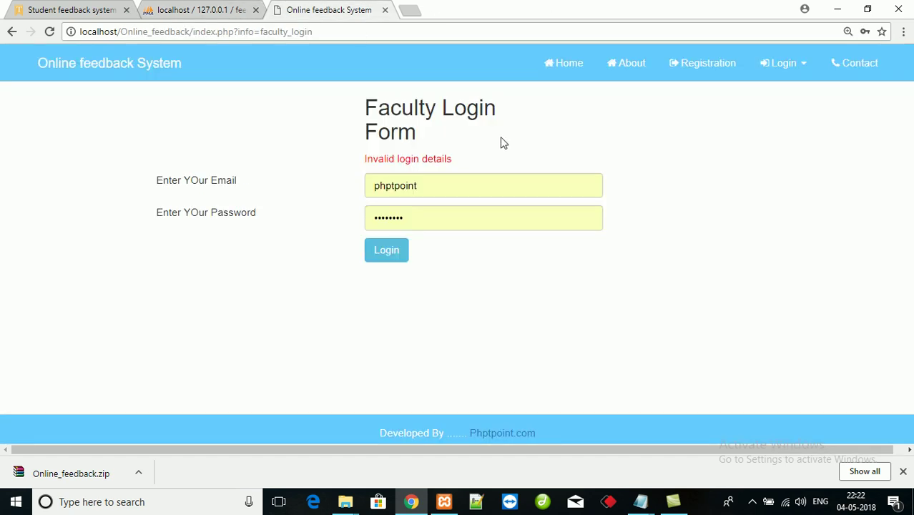
left_click(477, 182)
key("BackSpace")
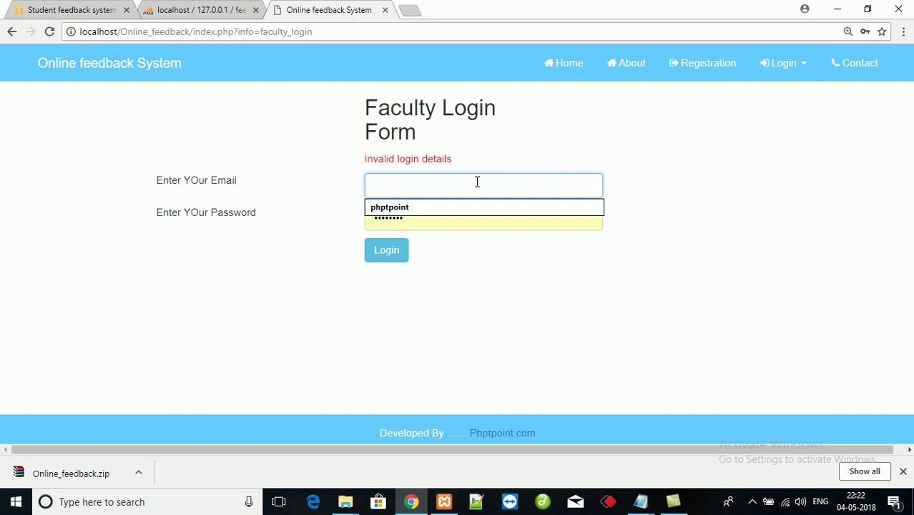
- Sign in as faculty with the pasted email and the account password
key("ctrl+v")
key("Tab")
type("123")
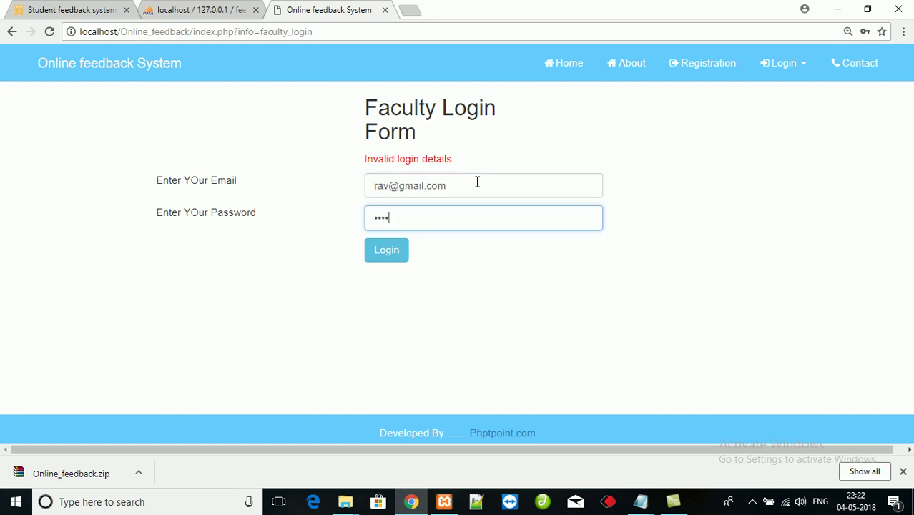
type("23")
key("Return")
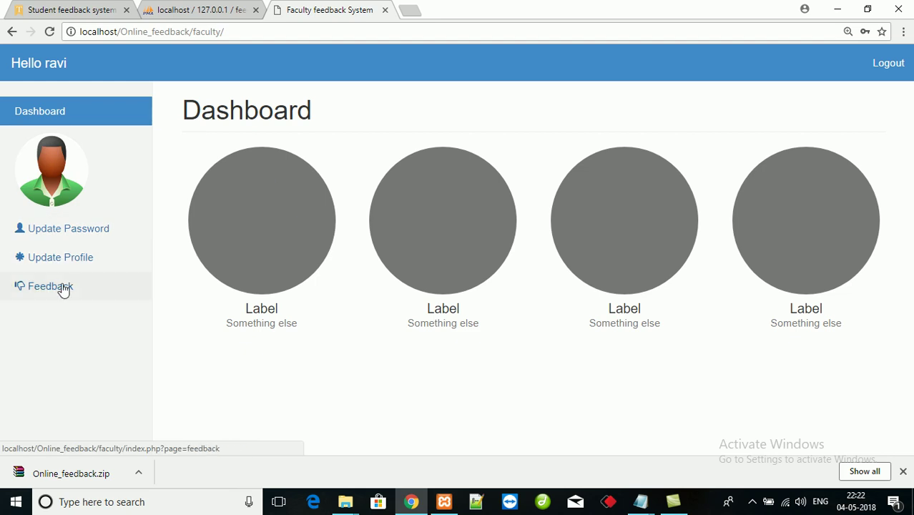
- Open the faculty's feedback results and highlight a student email and the scores
right_click(101, 284)
left_click(21, 286)
left_click_drag(319, 187, 286, 189)
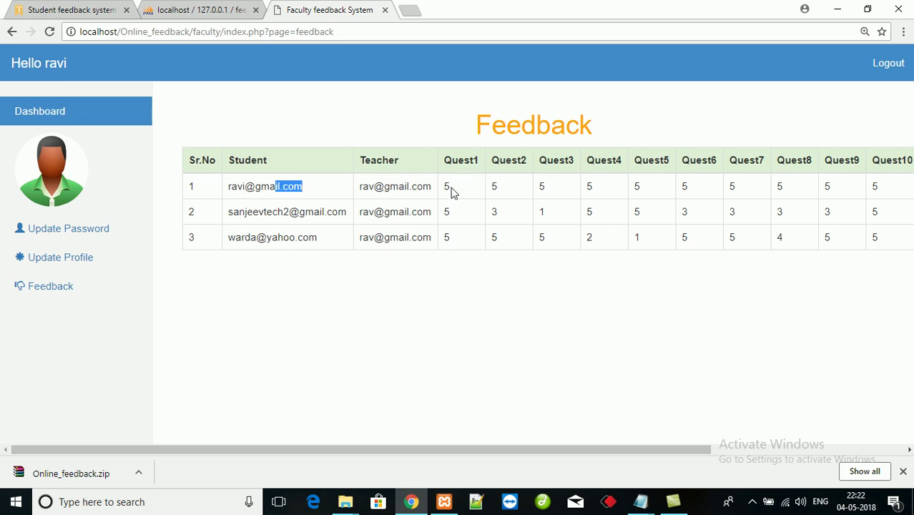
left_click_drag(449, 187, 498, 188)
left_click(512, 206)
- View the faculty profile and password pages, then log out and open the Admin sign-in
left_click(58, 260)
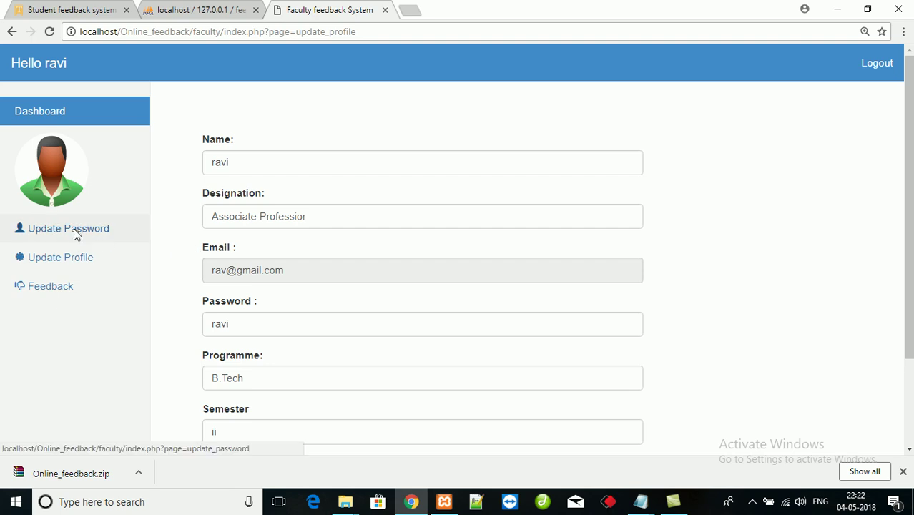
left_click(75, 231)
left_click(890, 65)
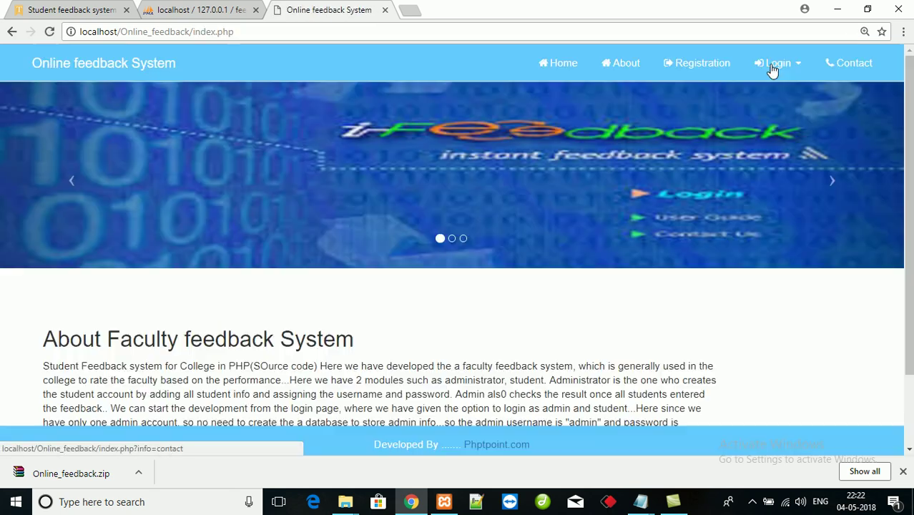
left_click(774, 65)
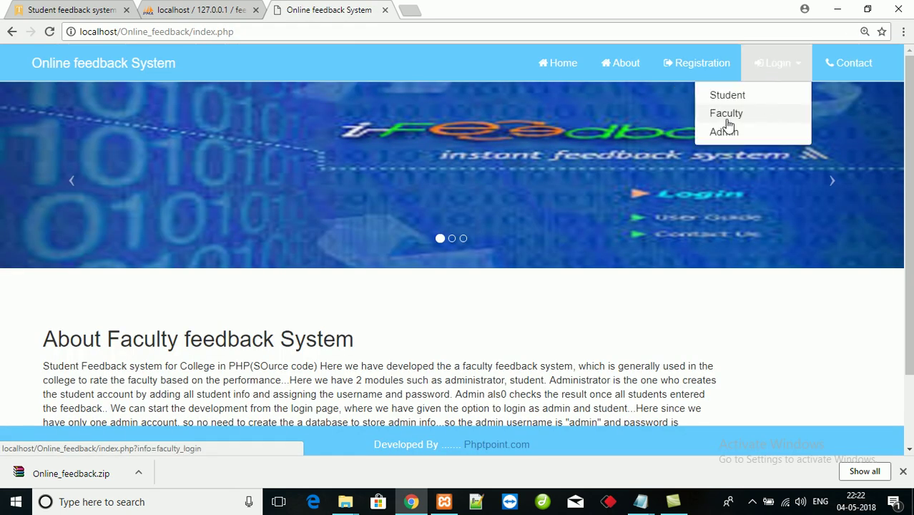
left_click(724, 131)
- Sign in as admin with username 'admin' and the admin password
left_click(461, 170)
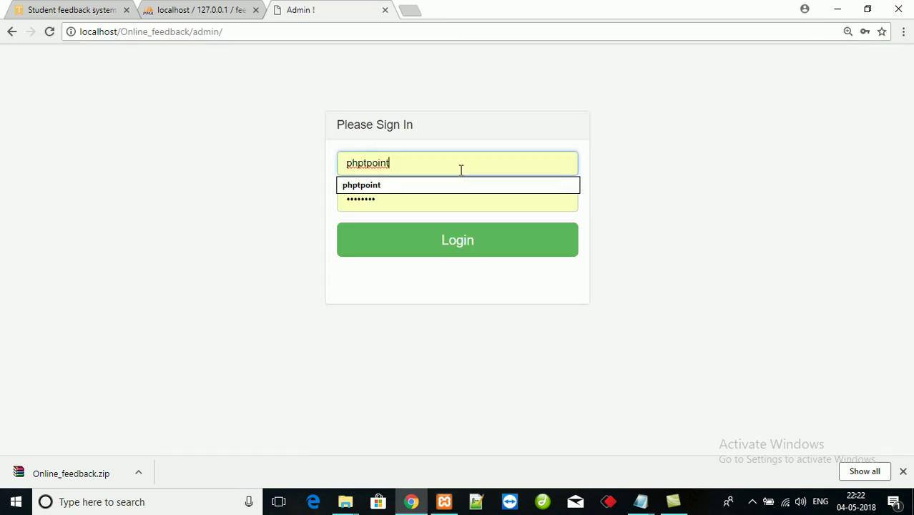
key("BackSpace")
key("BackSpace")
key("BackSpace")
key("BackSpace")
key("BackSpace")
key("BackSpace")
key("BackSpace")
key("BackSpace")
key("BackSpace")
type("admin")
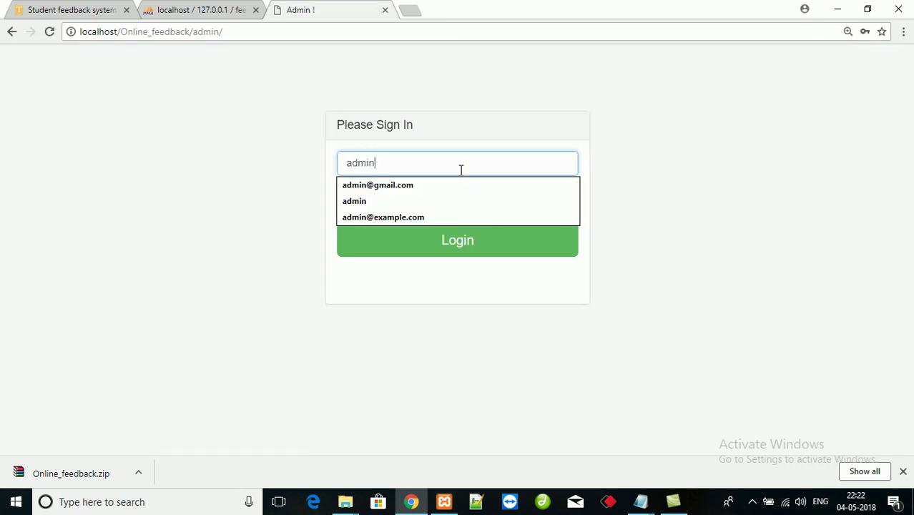
key("Down")
key("Tab")
type("admin")
key("Return")
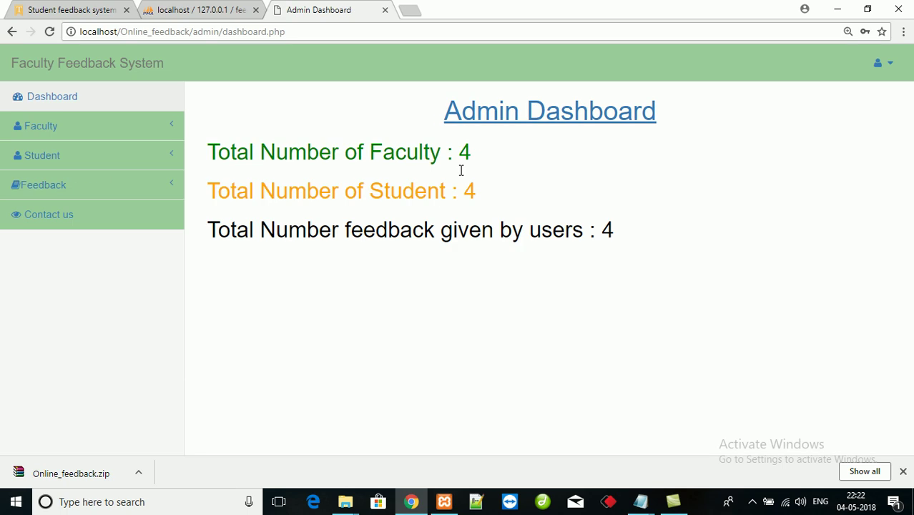
- Open the full feedback table and highlight the newest entry's teacher email and scores
left_click(104, 199)
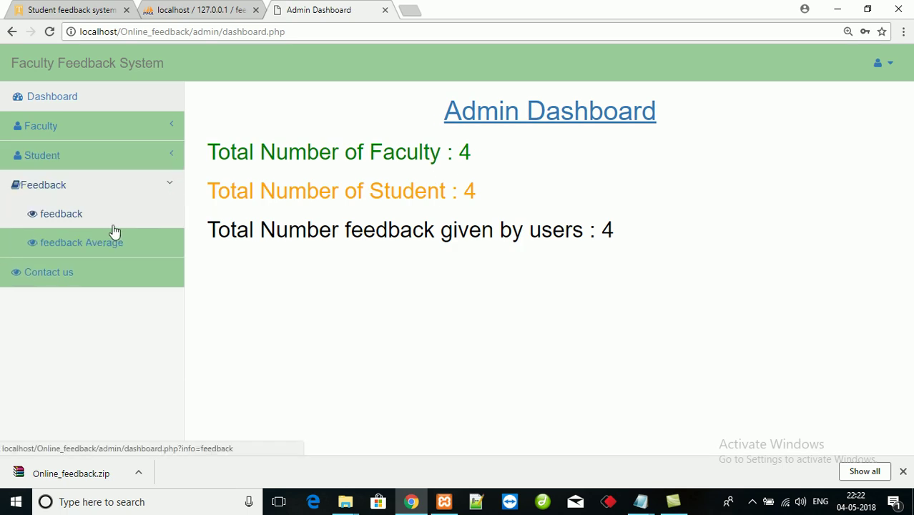
left_click(66, 226)
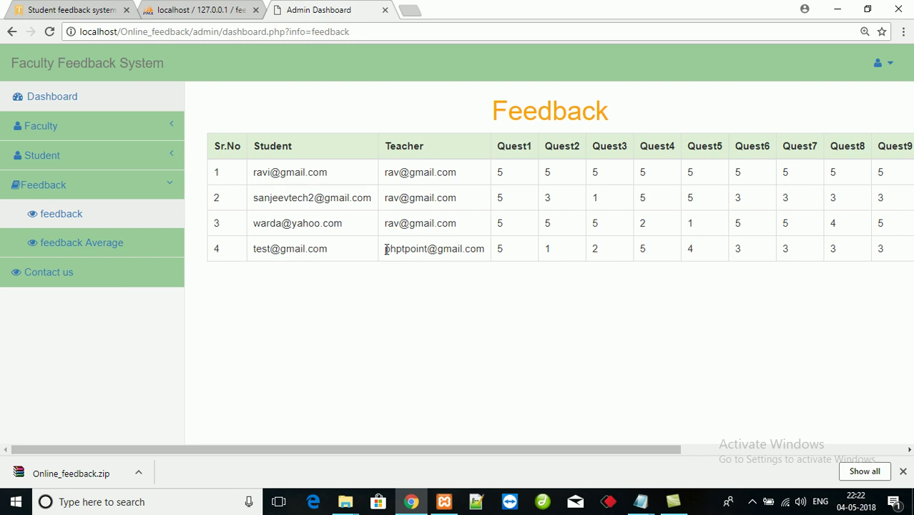
left_click_drag(385, 256, 490, 255)
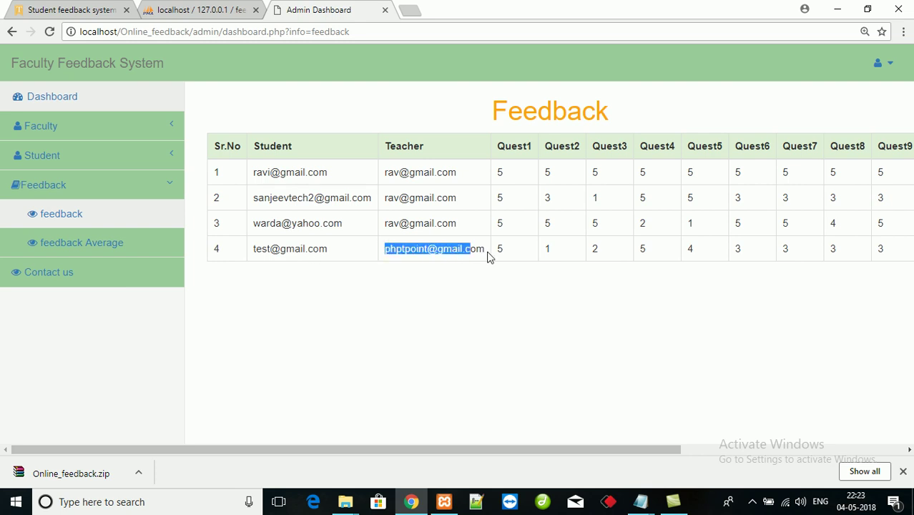
right_click(489, 390)
left_click_drag(484, 451, 557, 449)
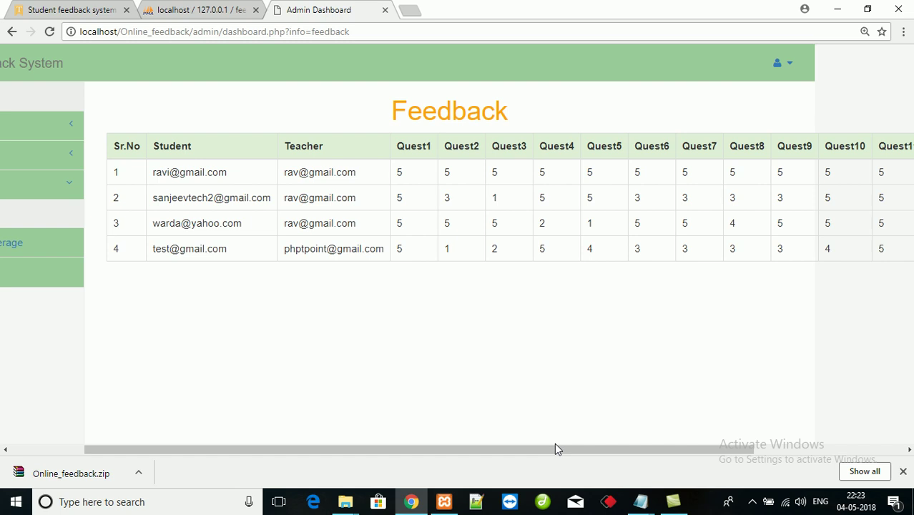
double_click(399, 249)
left_click_drag(460, 247, 544, 249)
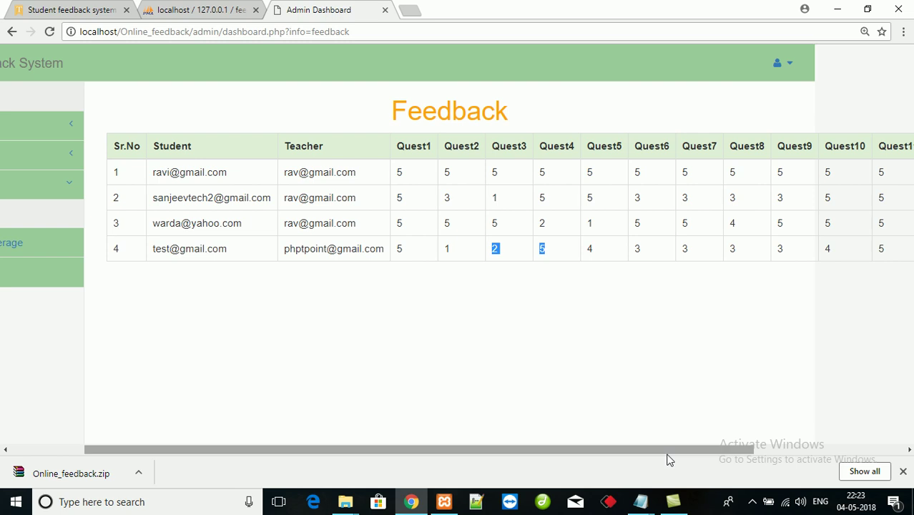
left_click_drag(684, 450, 581, 402)
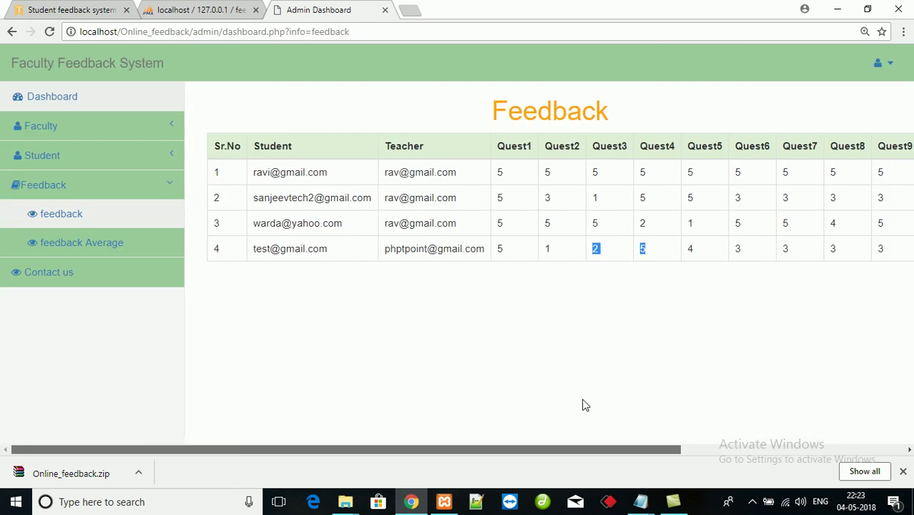
- Check phptpoint's average on the feedback Average page
left_click(83, 244)
left_click(568, 104)
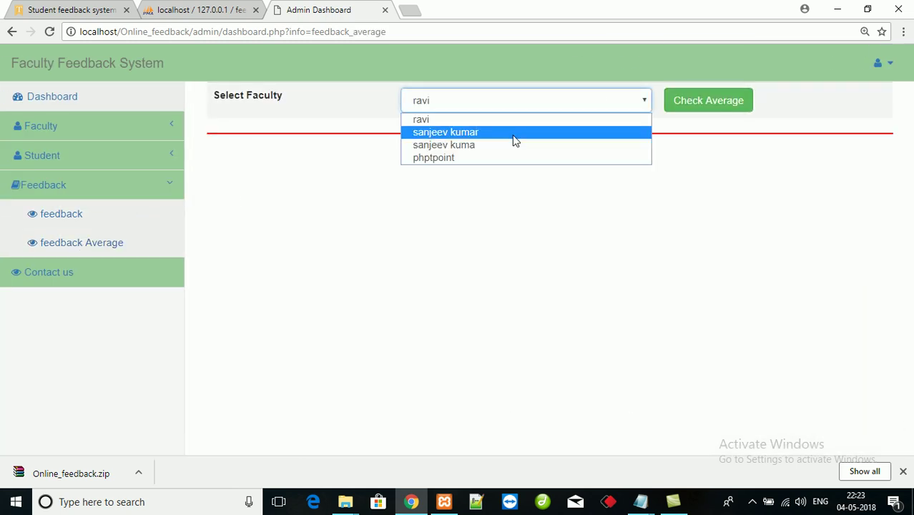
left_click(470, 162)
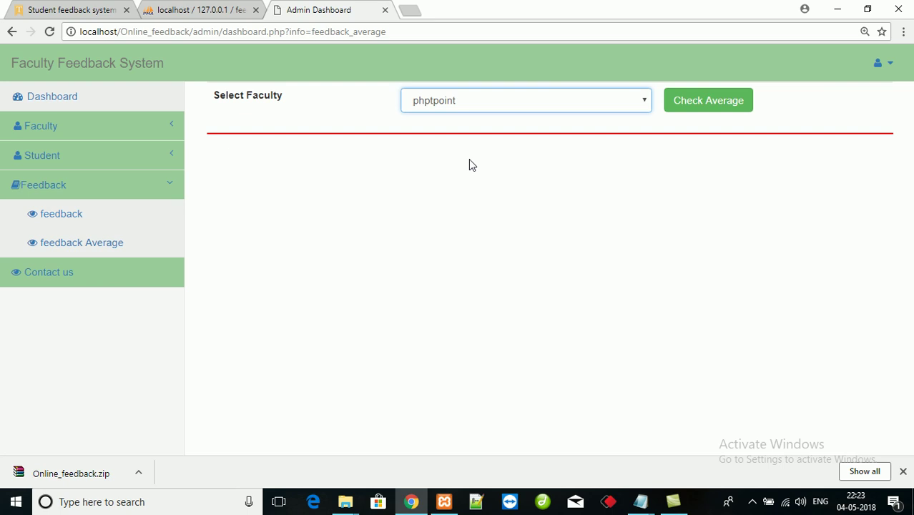
left_click(716, 113)
- Highlight the Total Student Attempts count of 1, then reselect phptpoint in the faculty list
double_click(208, 178)
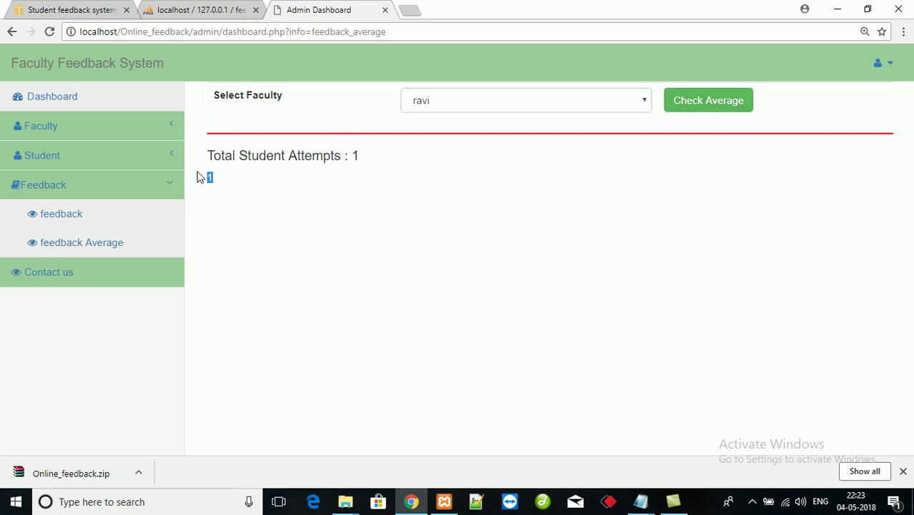
left_click(369, 207)
left_click_drag(361, 155, 308, 187)
left_click(453, 194)
left_click(450, 107)
left_click(435, 160)
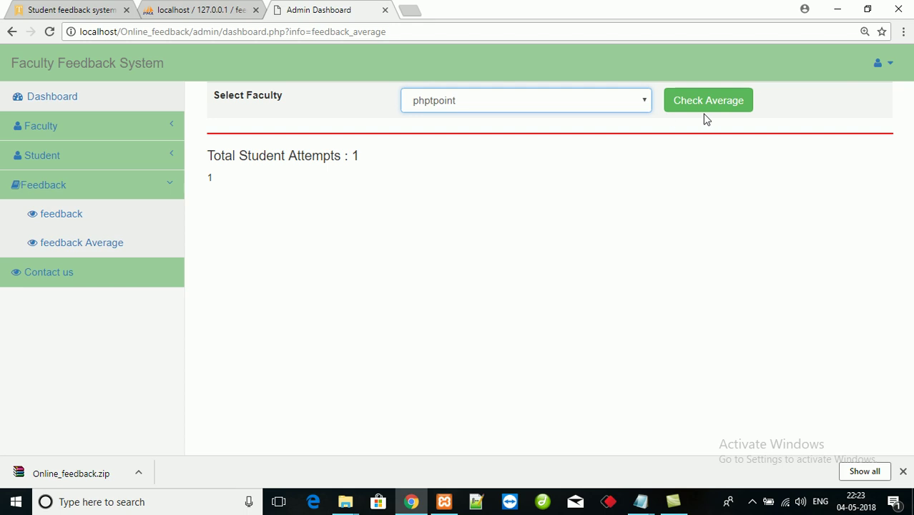
- Show the admin contact messages table, then load localhost/Online_feedback/ in a new tab
left_click(89, 275)
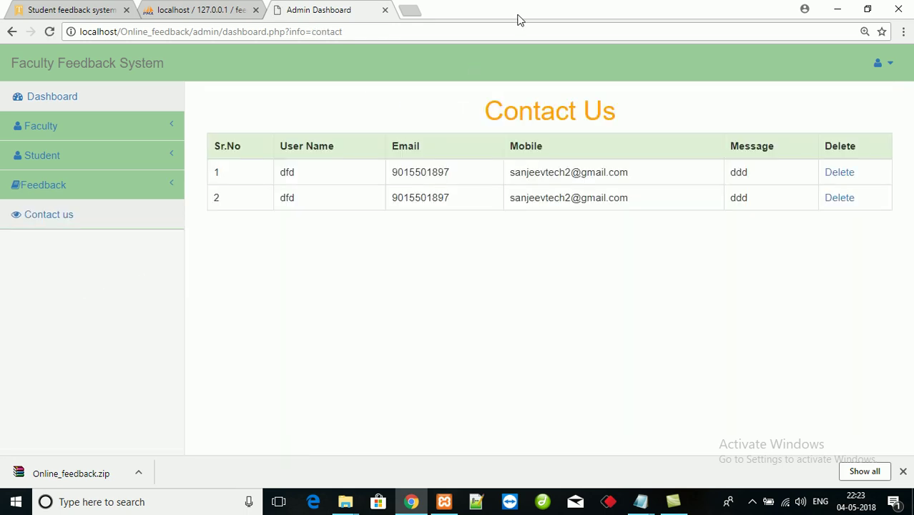
left_click(409, 10)
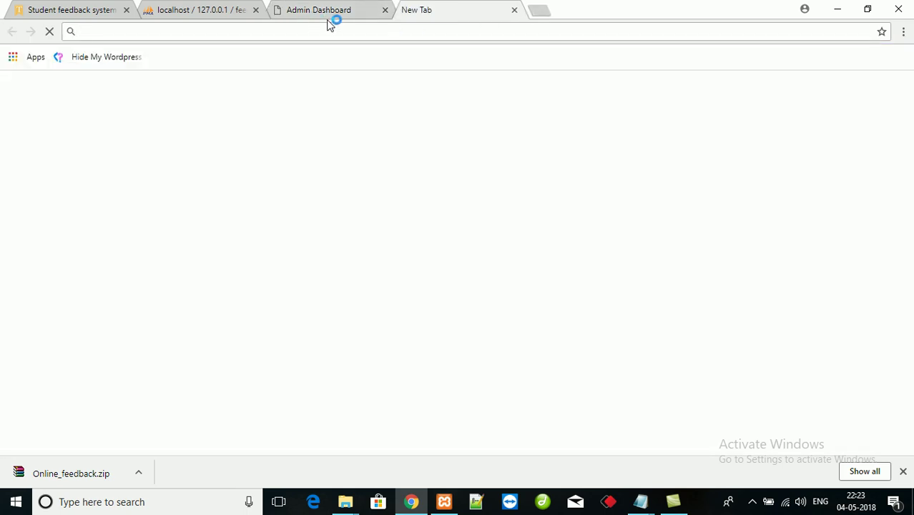
type("localhost/phpmyadmin/")
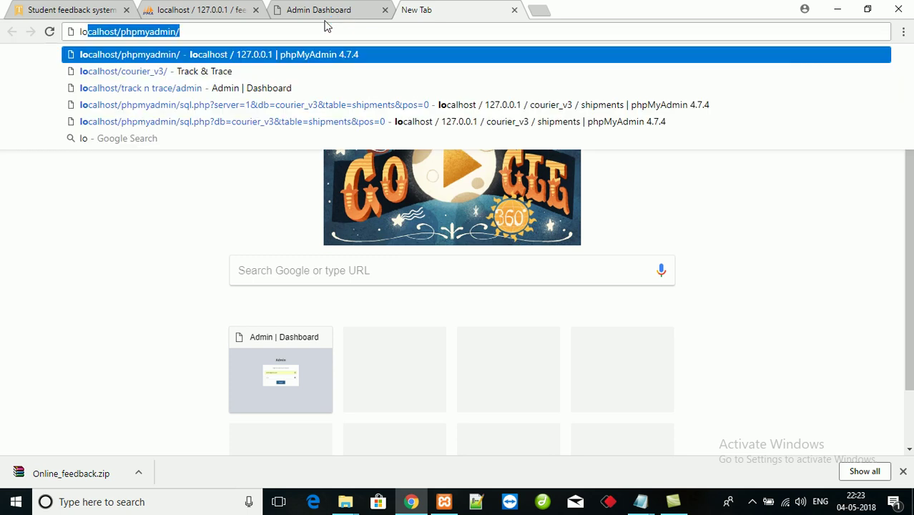
key("BackSpace")
key("BackSpace")
key("BackSpace")
key("BackSpace")
key("BackSpace")
key("BackSpace")
key("BackSpace")
key("BackSpace")
key("BackSpace")
key("BackSpace")
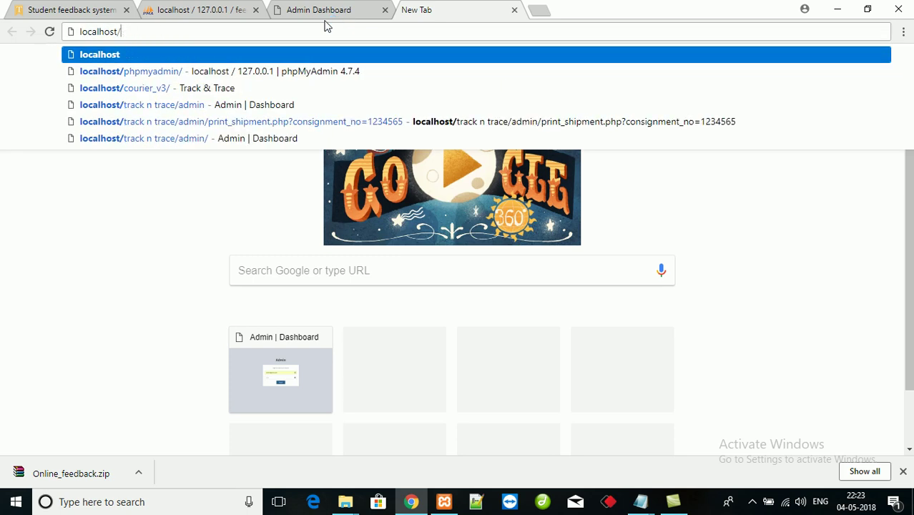
type("ost/Online_feedback/admin")
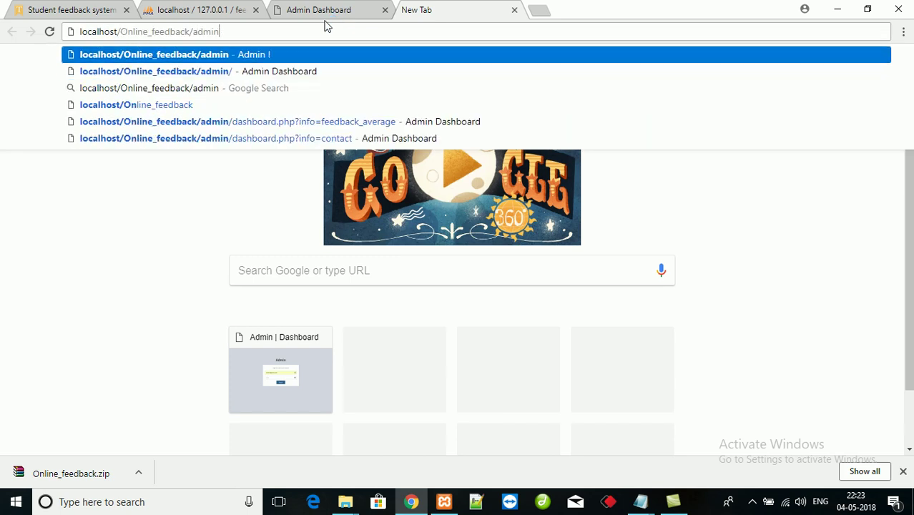
key("BackSpace")
key("BackSpace")
key("Return")
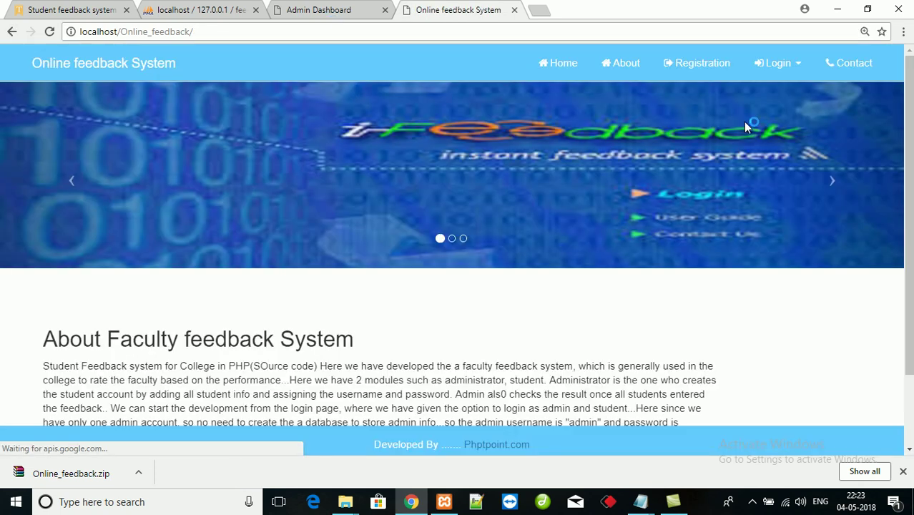
- On the site's Contact page, enter 'test' as the name and start the mobile number
left_click(852, 63)
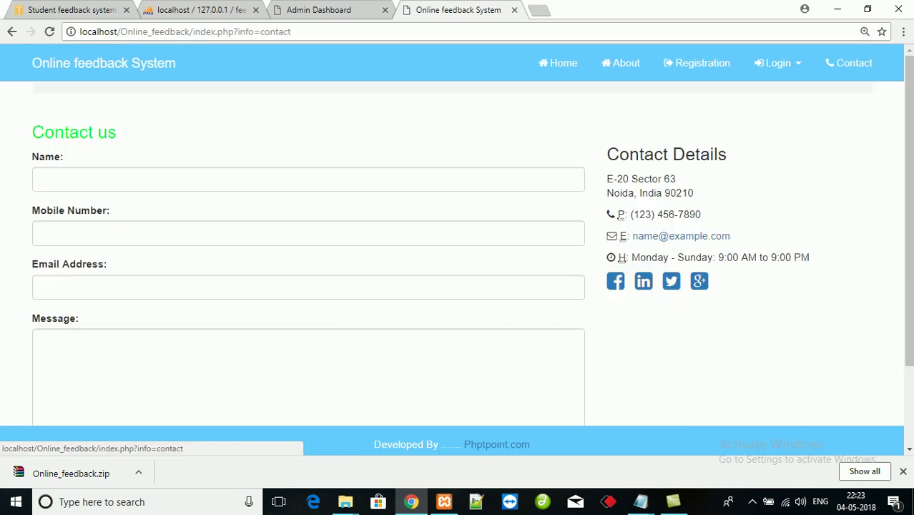
scroll(909, 87, "down", 1)
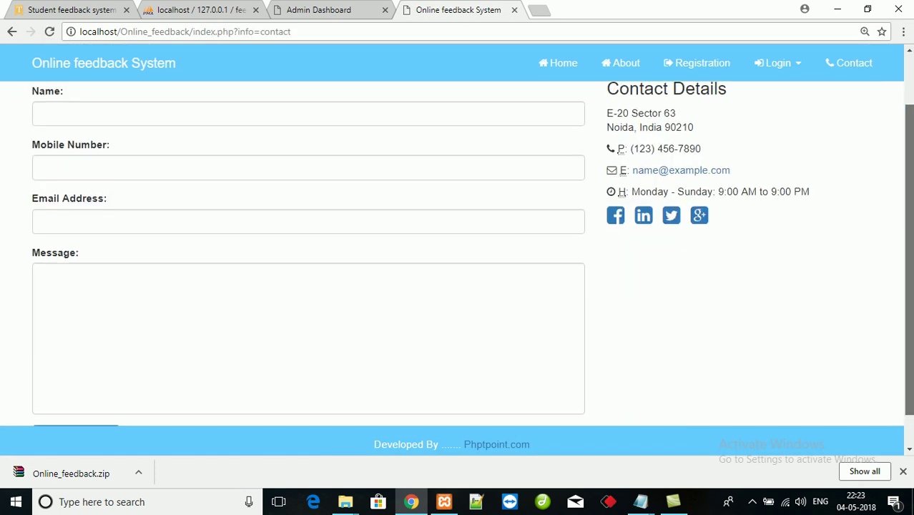
left_click(448, 117)
type("test")
key("Tab")
type("9")
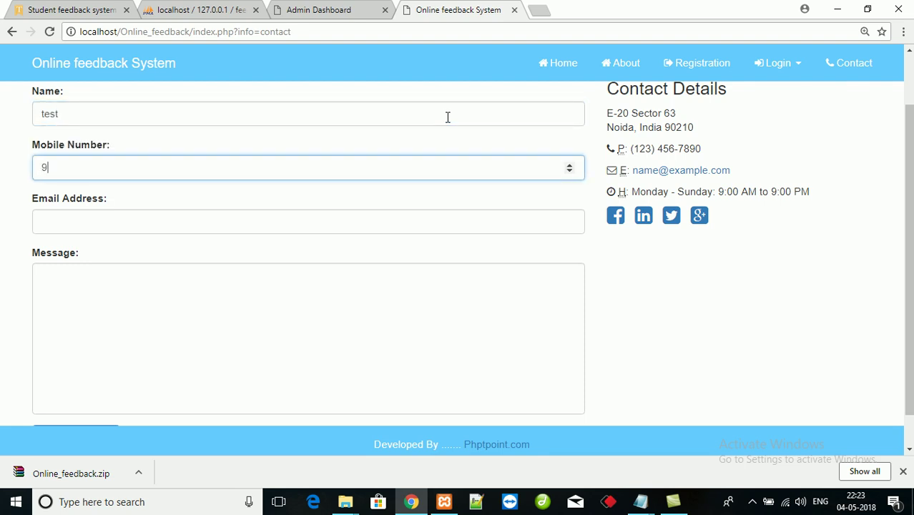
type("0")
key("Up")
key("Return")
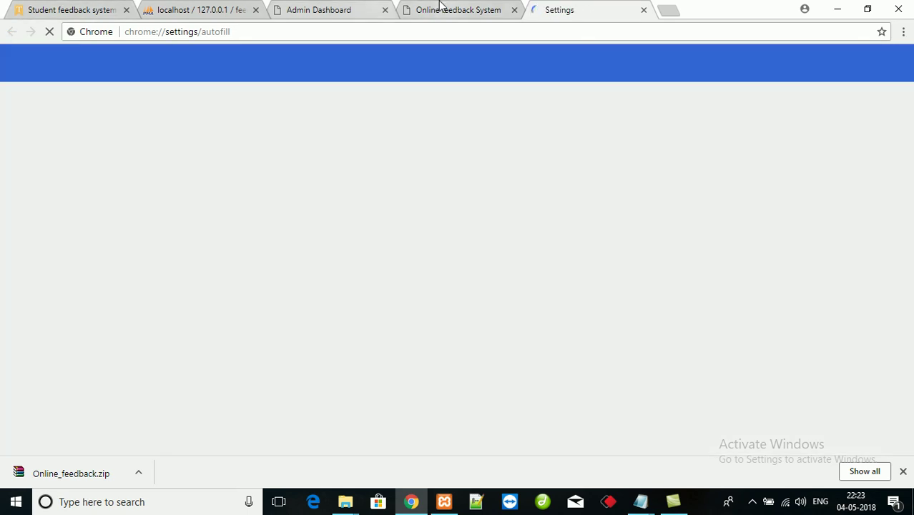
- Fill the mobile number and email from saved suggestions and type the message 'dlfdlfkjl'
left_click(439, 10)
left_click(164, 158)
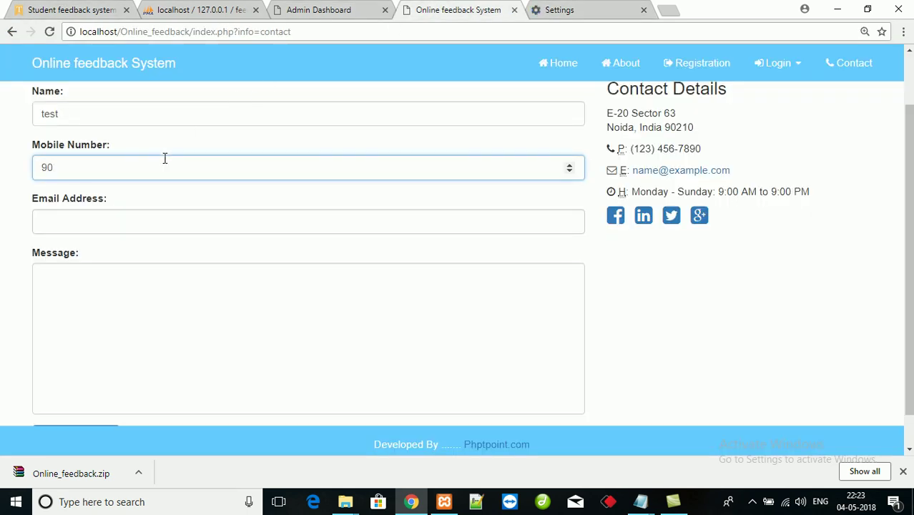
type("1")
key("Down")
key("Tab")
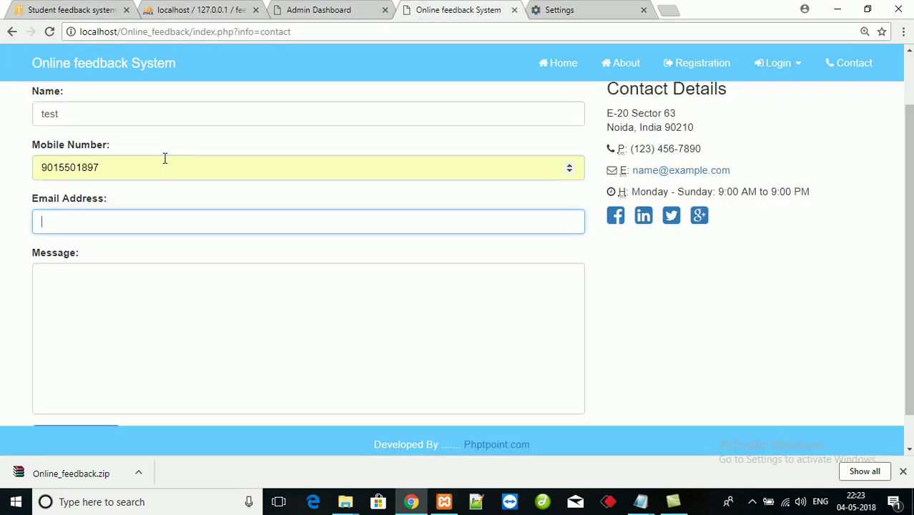
key("Down")
key("Down")
key("Tab")
type("dl")
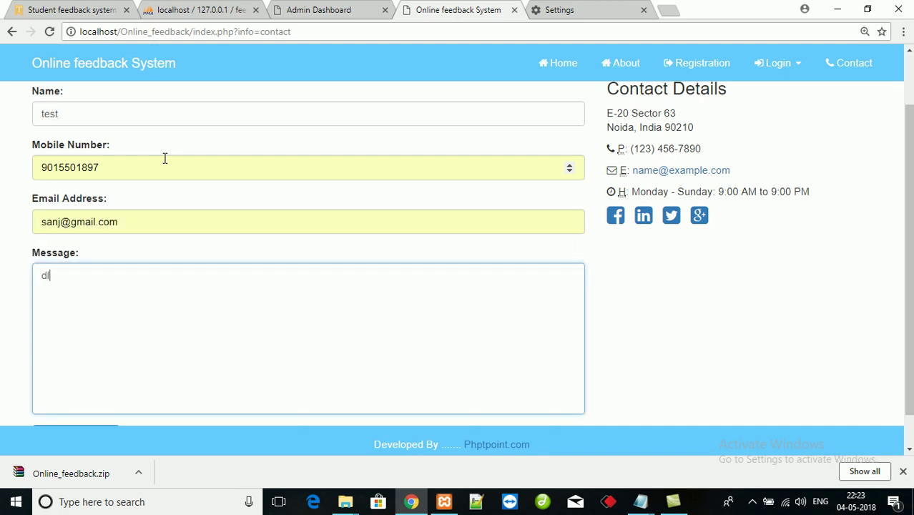
type("fdlfkjl")
key("Tab")
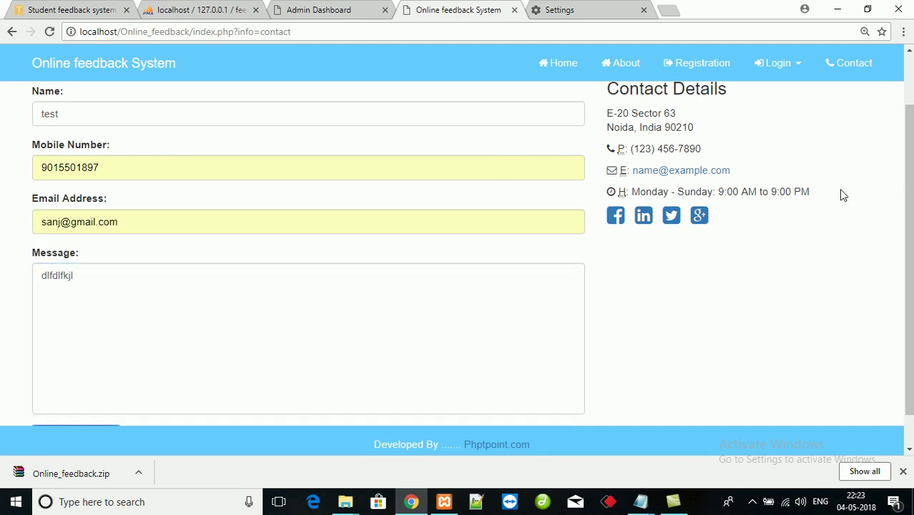
- Send the message, check it in the admin contact table, then return to the site home page
scroll(843, 196, "down", 1)
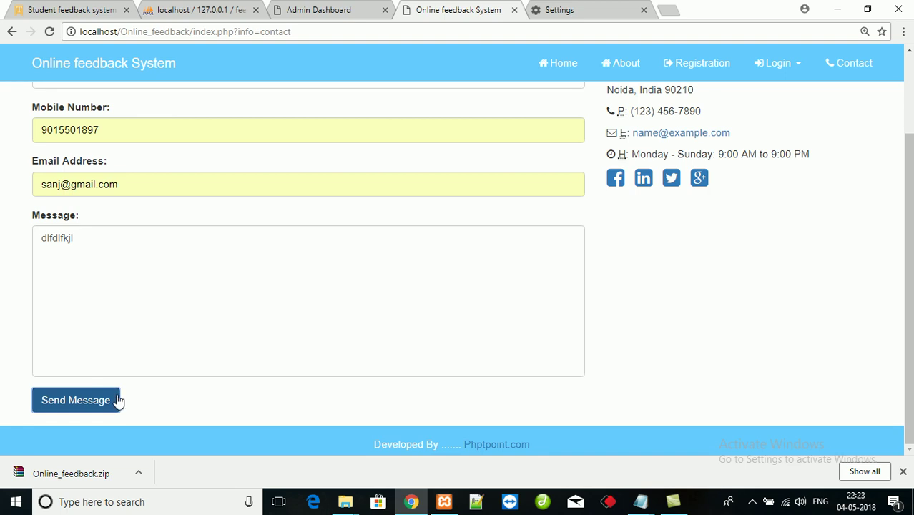
left_click(93, 404)
left_click(293, 4)
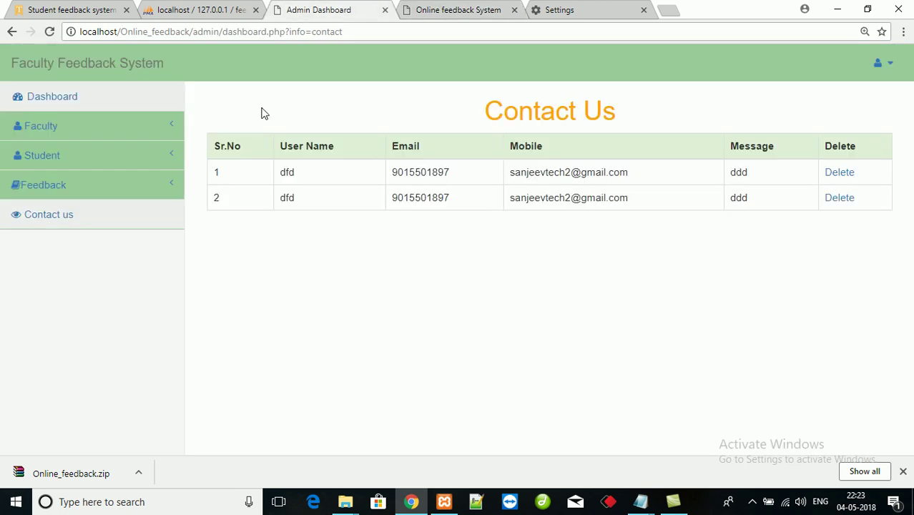
left_click(456, 9)
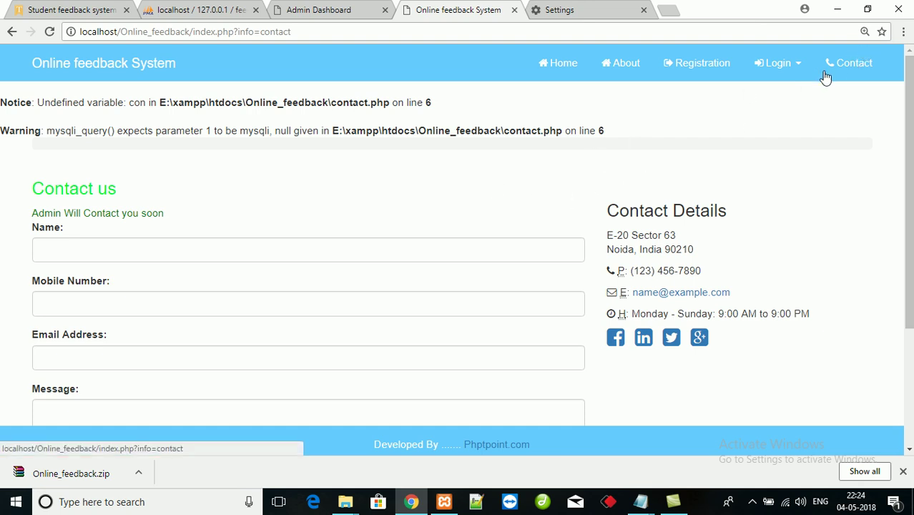
left_click(560, 66)
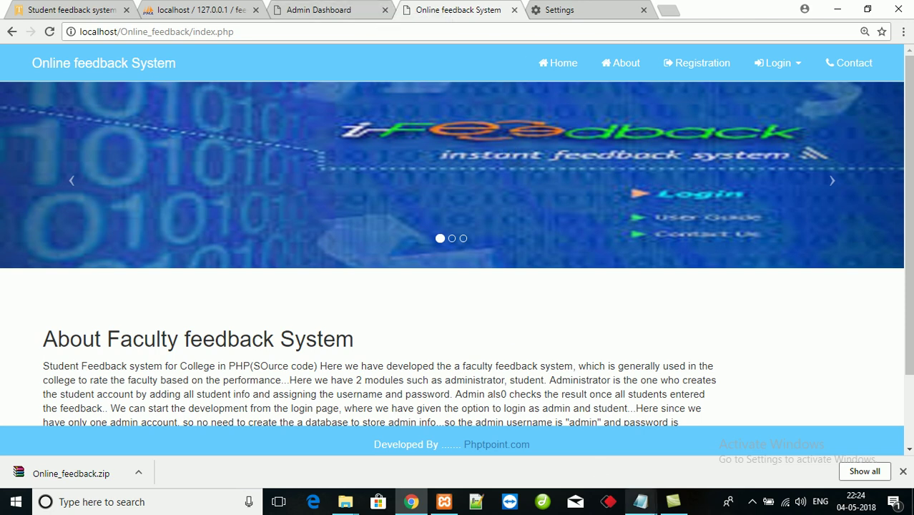
- Clear the Notepad note's step outline and type a 'Contact us' e-mail line plus 'Thank you'
mouse_move(641, 502)
left_click(581, 429)
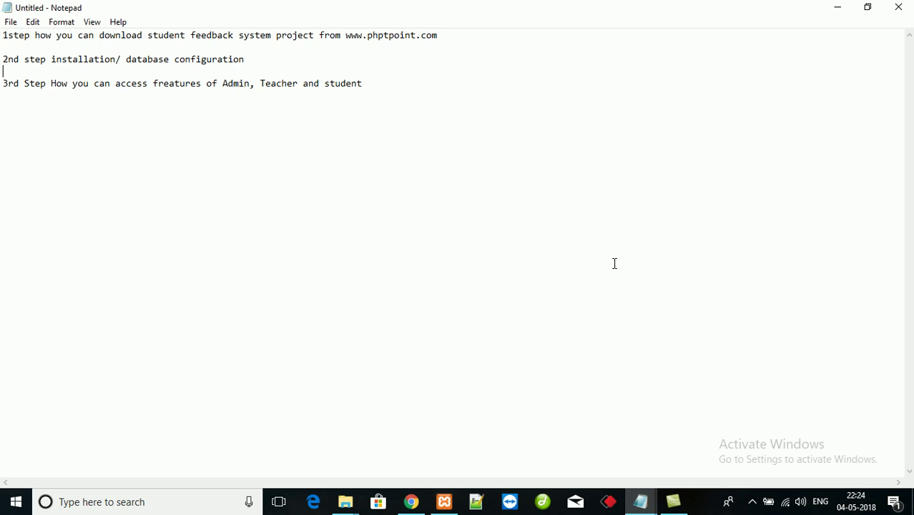
key("ctrl+a")
key("BackSpace")
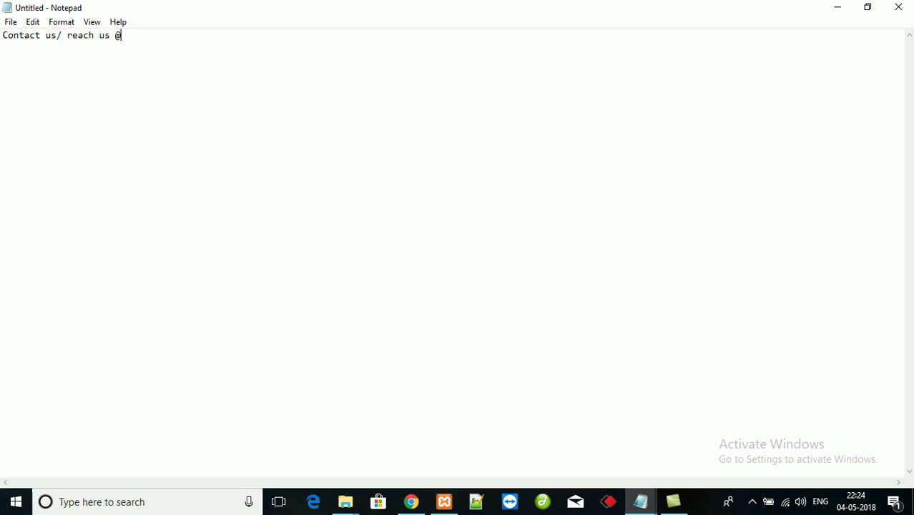
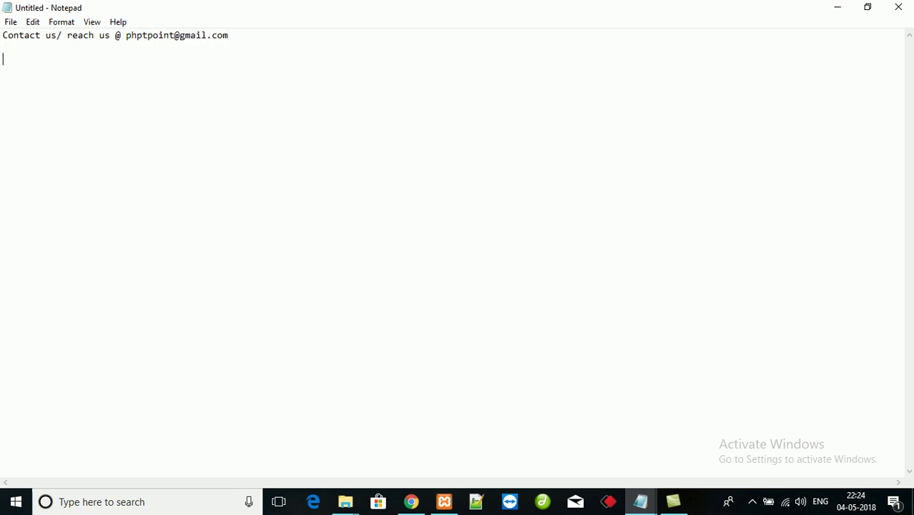
type("Than k")
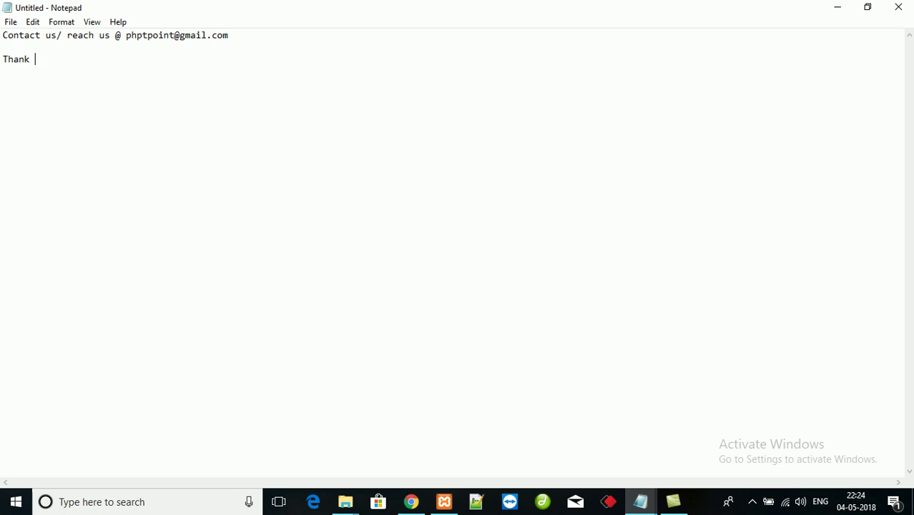